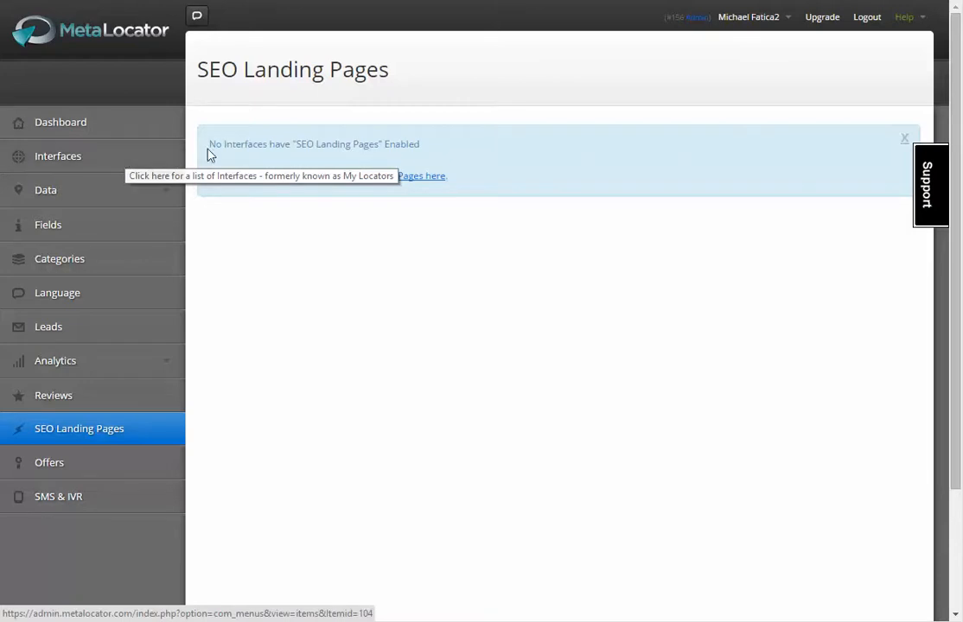
drag(214, 144, 482, 152)
click(531, 170)
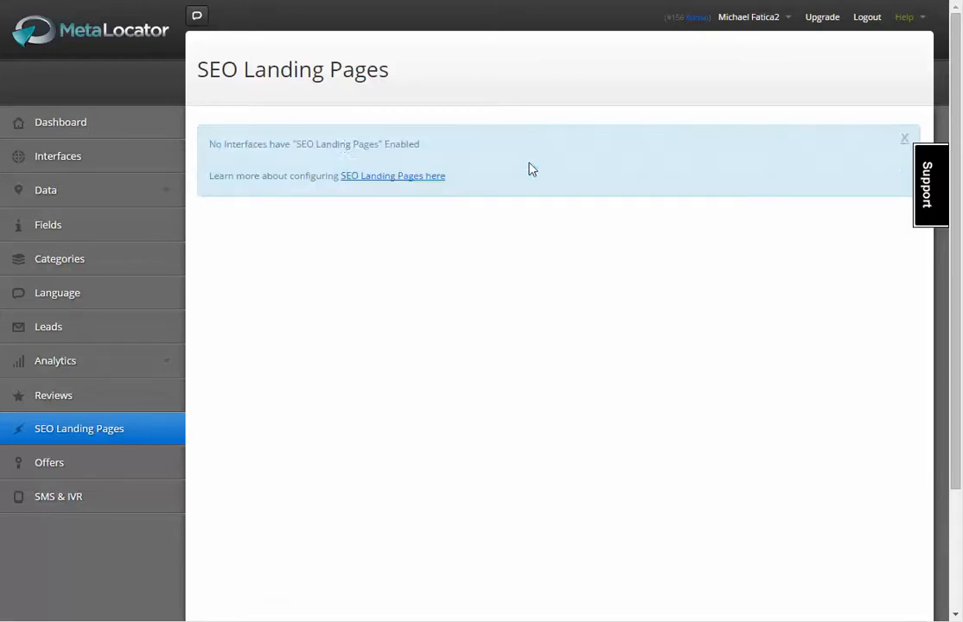
drag(204, 147, 664, 210)
click(551, 198)
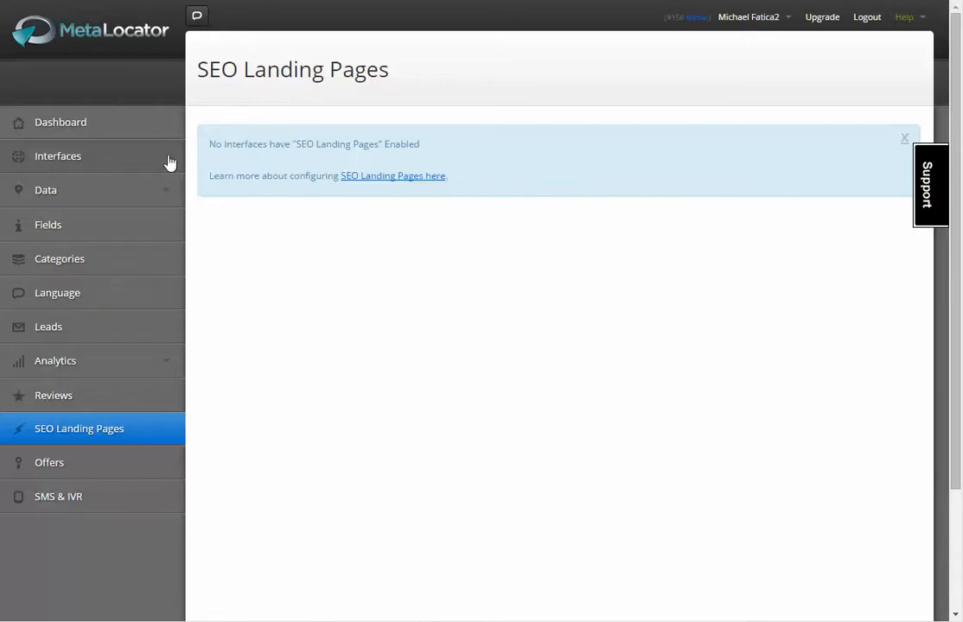
- Preview the New Interface locator from the Interfaces list and open the details of its Washington map marker
click(70, 158)
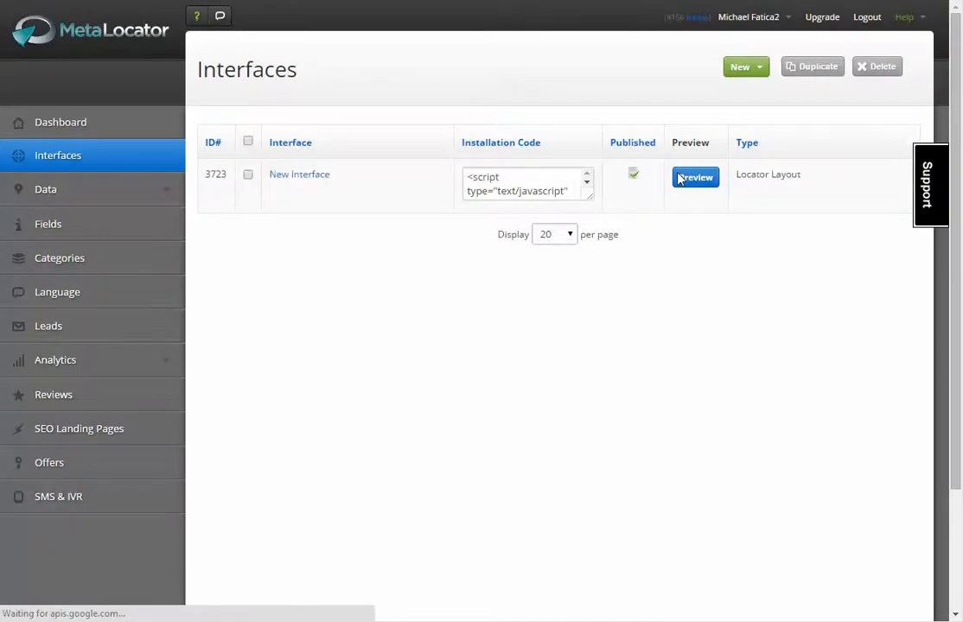
click(686, 179)
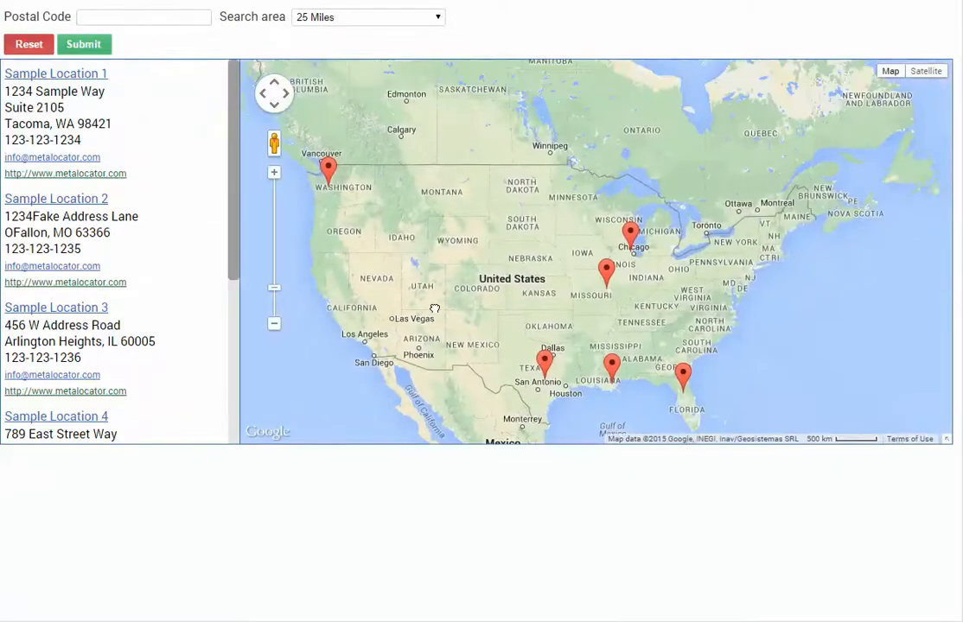
drag(435, 309, 486, 296)
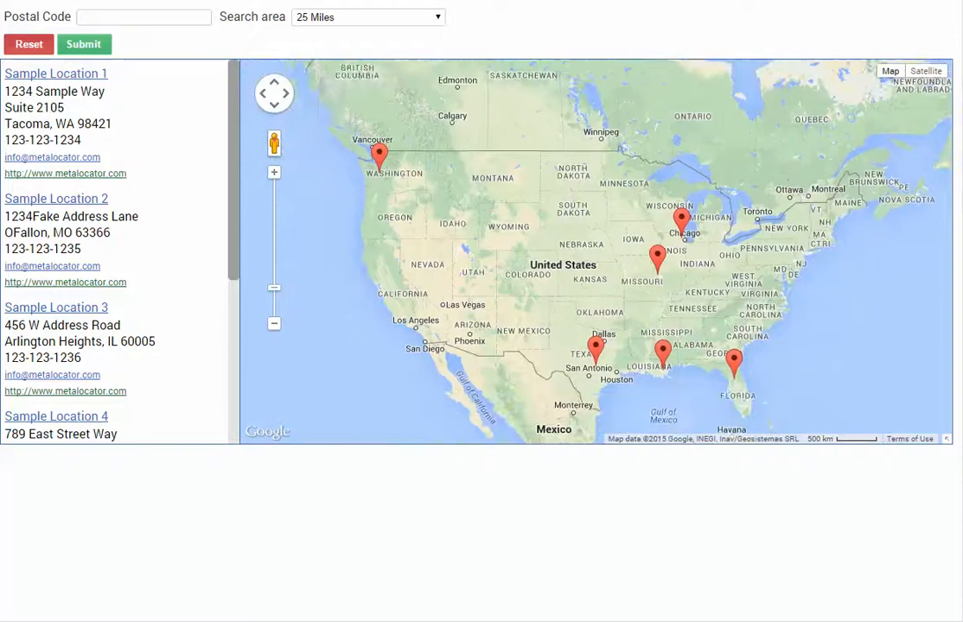
click(381, 159)
drag(533, 219, 547, 258)
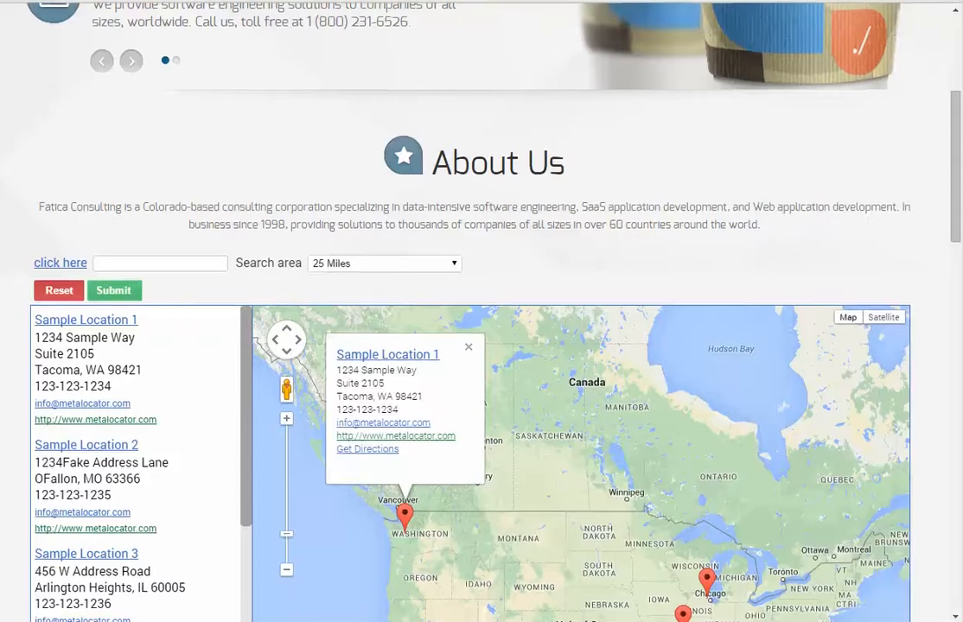
key(F5)
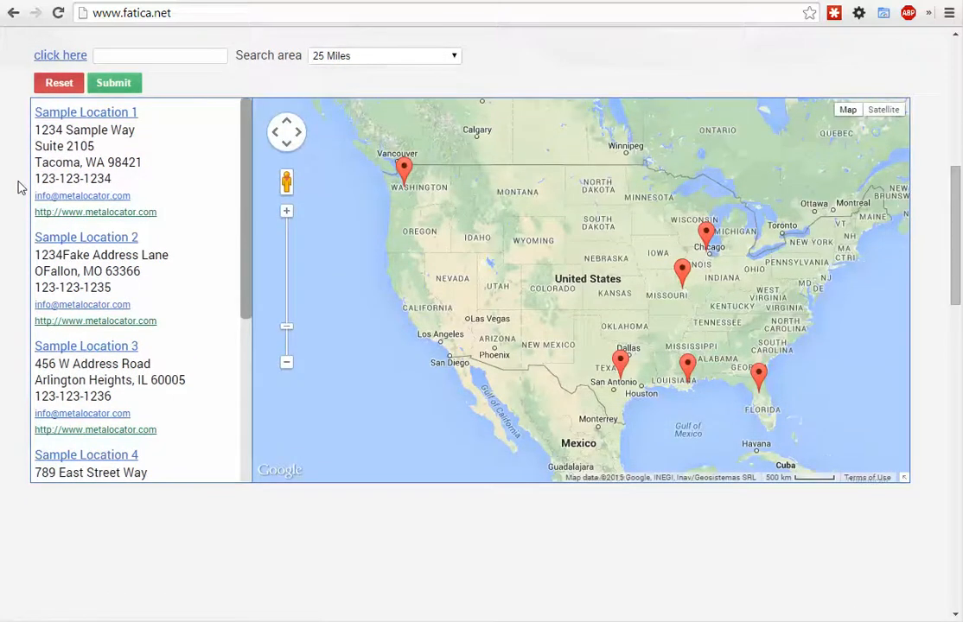
scroll(17, 185, down, 2)
scroll(17, 185, up, 3)
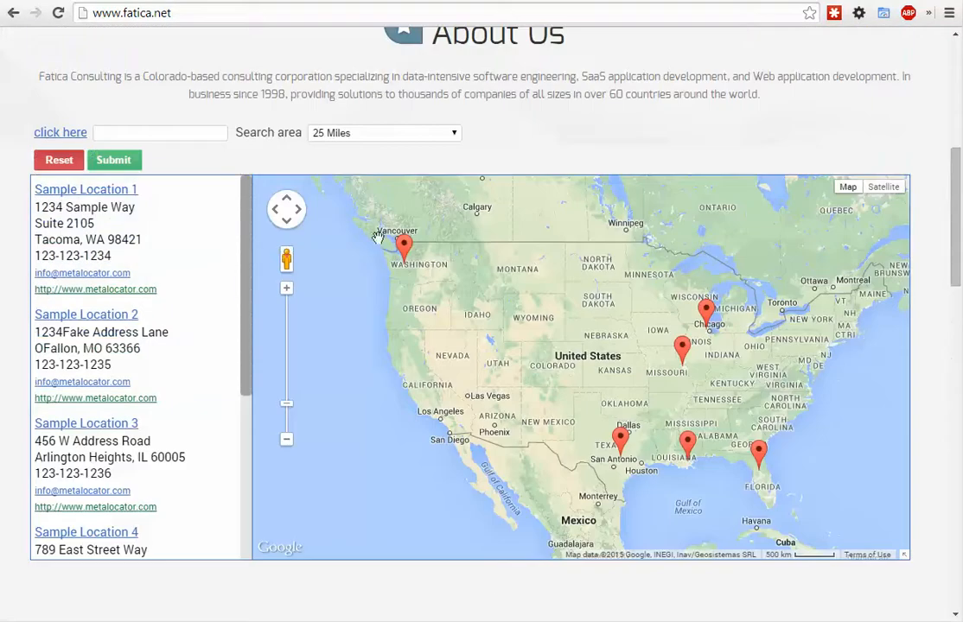
click(402, 246)
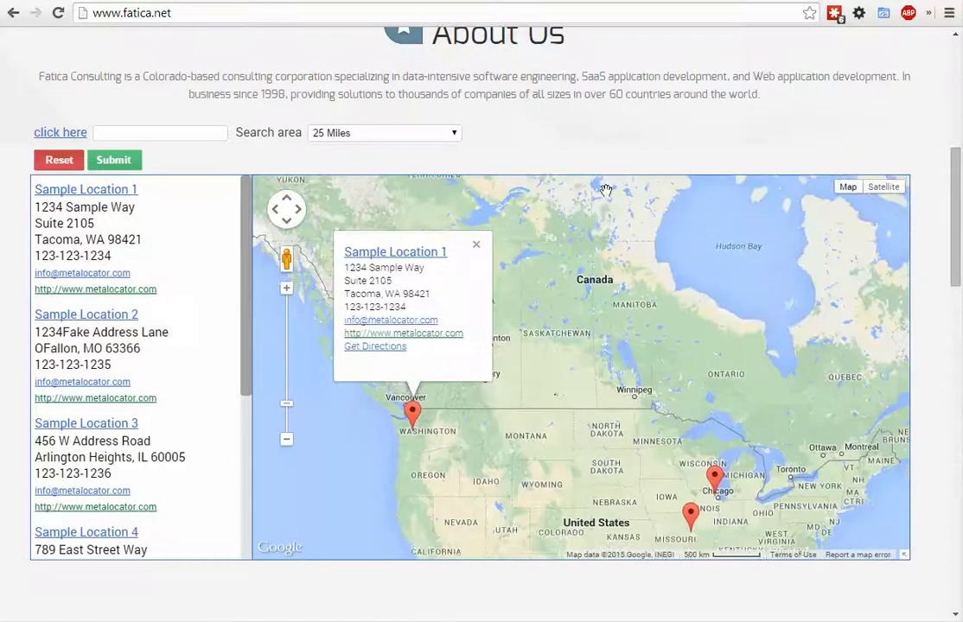
right_click(580, 124)
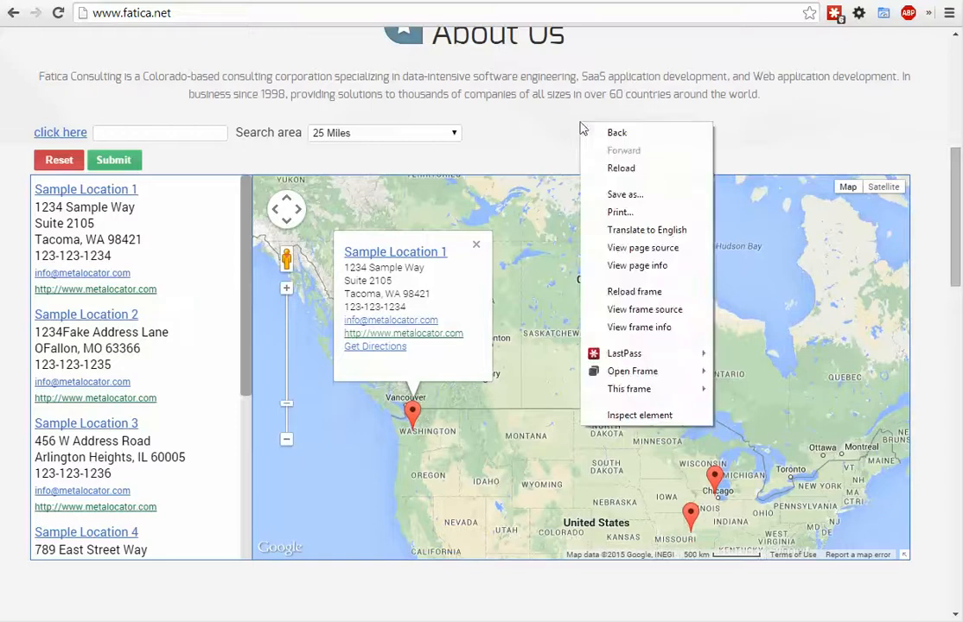
click(626, 311)
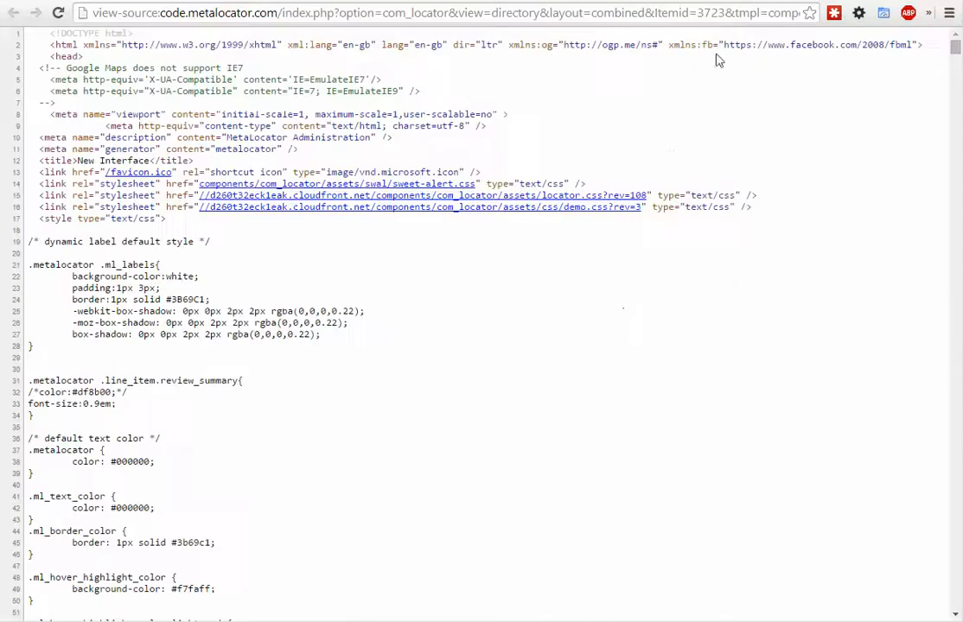
key(ctrl+f)
text(meta)
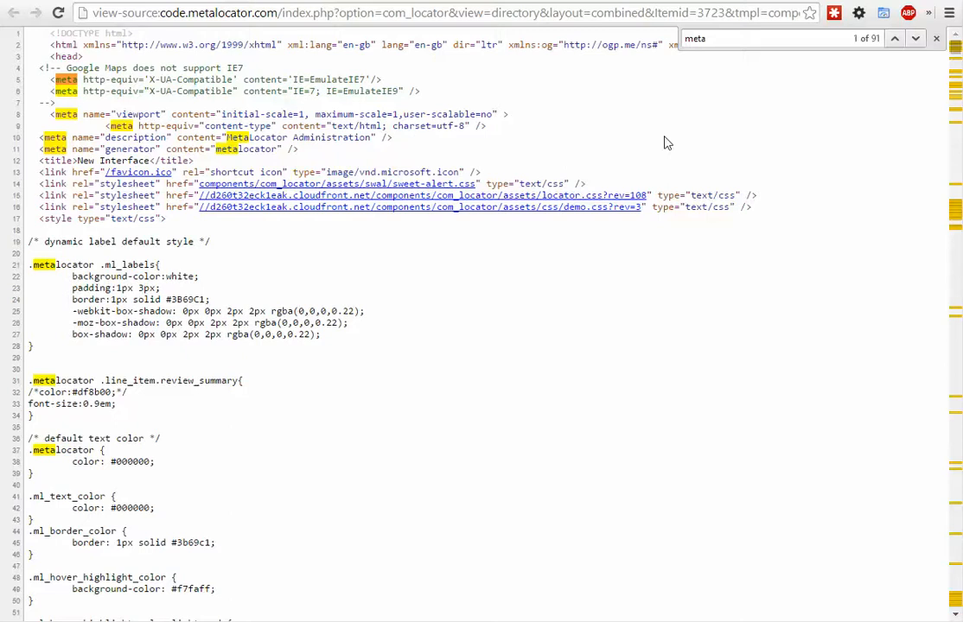
text(locator)
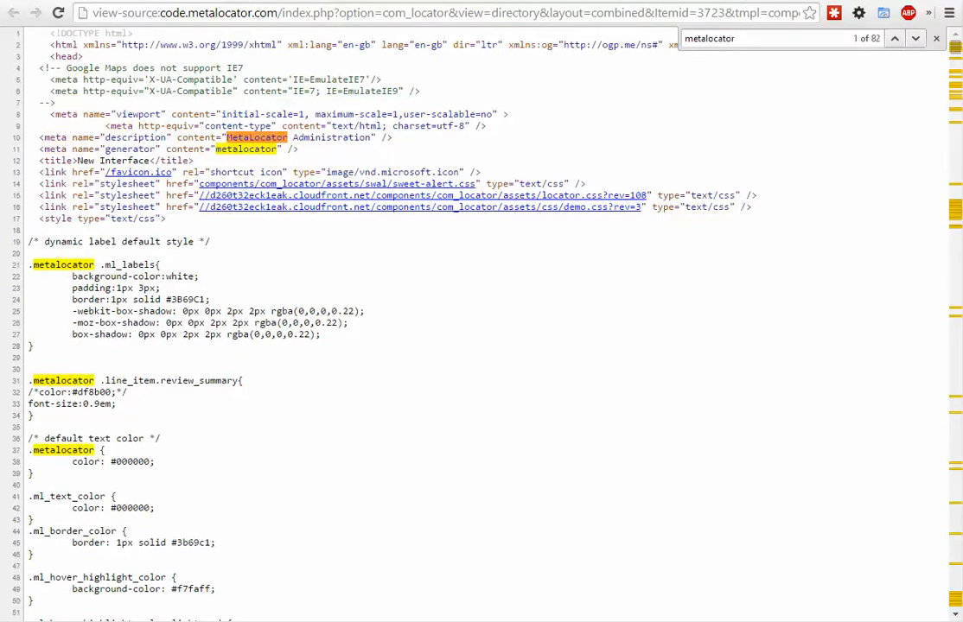
key(ctrl+w)
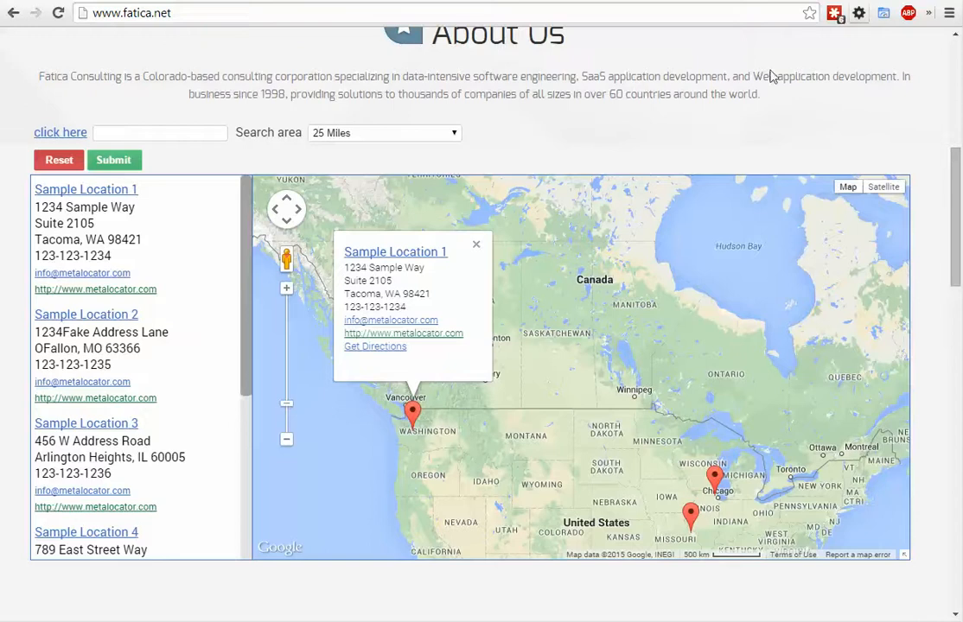
scroll(665, 69, up, 3)
right_click(697, 221)
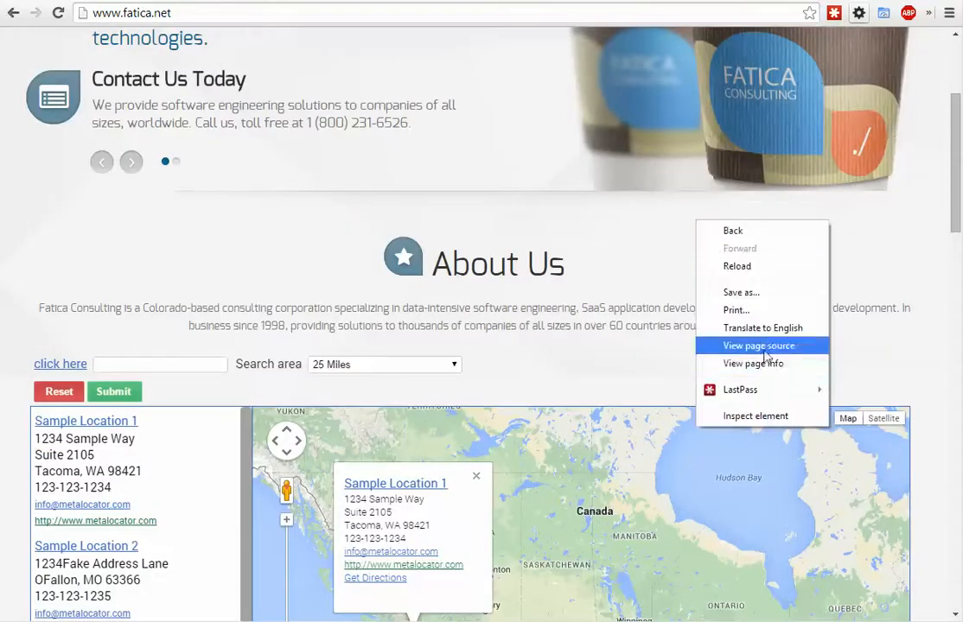
click(762, 346)
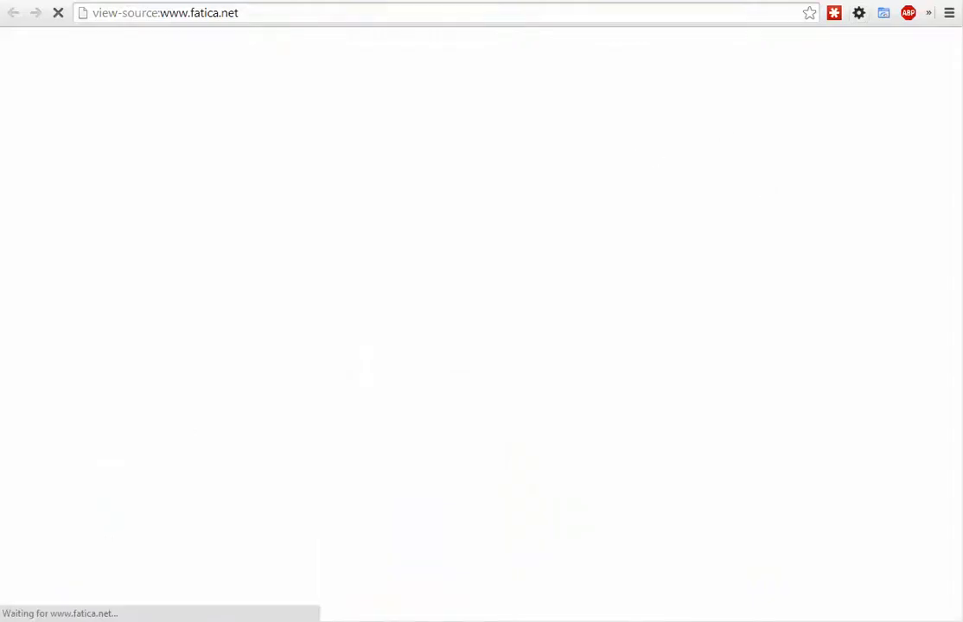
key(ctrl+f)
text(metaloc)
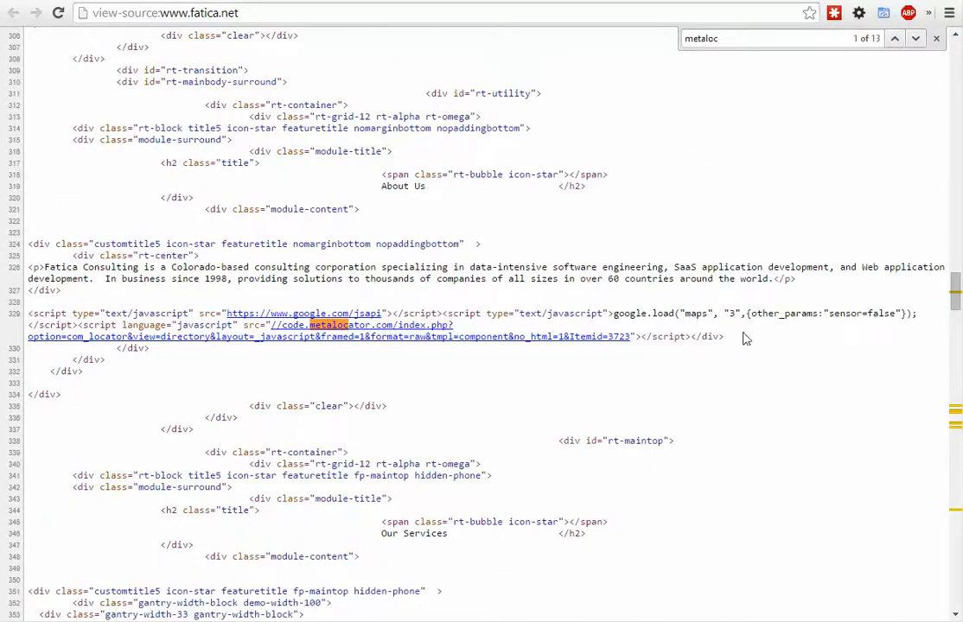
- Highlight the MetaLocator installation script beneath the About Us content in the page source
drag(730, 338, 15, 317)
click(40, 314)
click(699, 336)
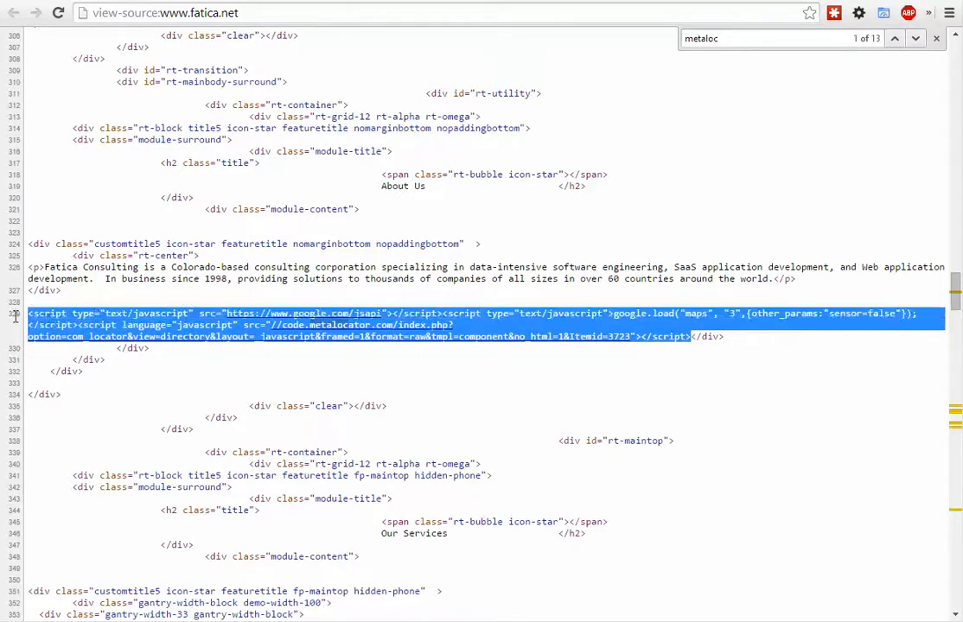
click(97, 304)
drag(97, 304, 664, 336)
click(695, 338)
click(670, 325)
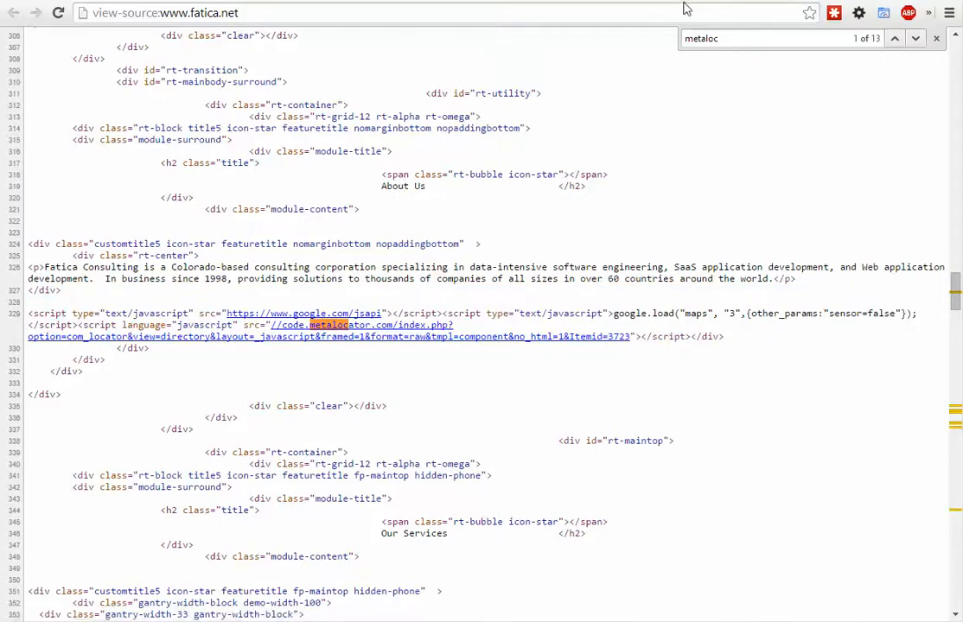
- Return to the MetaLocator admin page and open New Interface in the Interface Editor
click(572, 1)
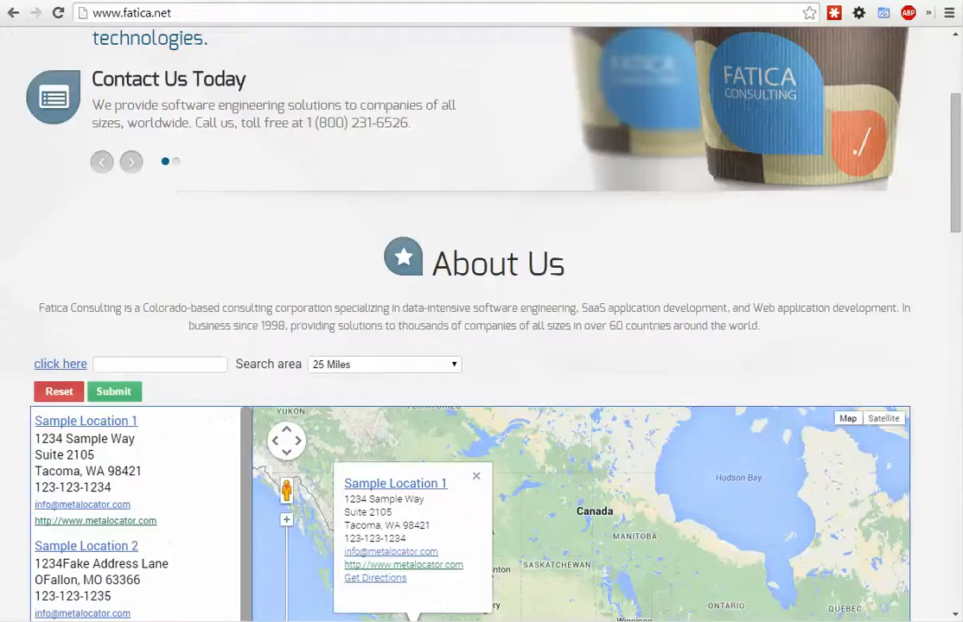
click(605, 1)
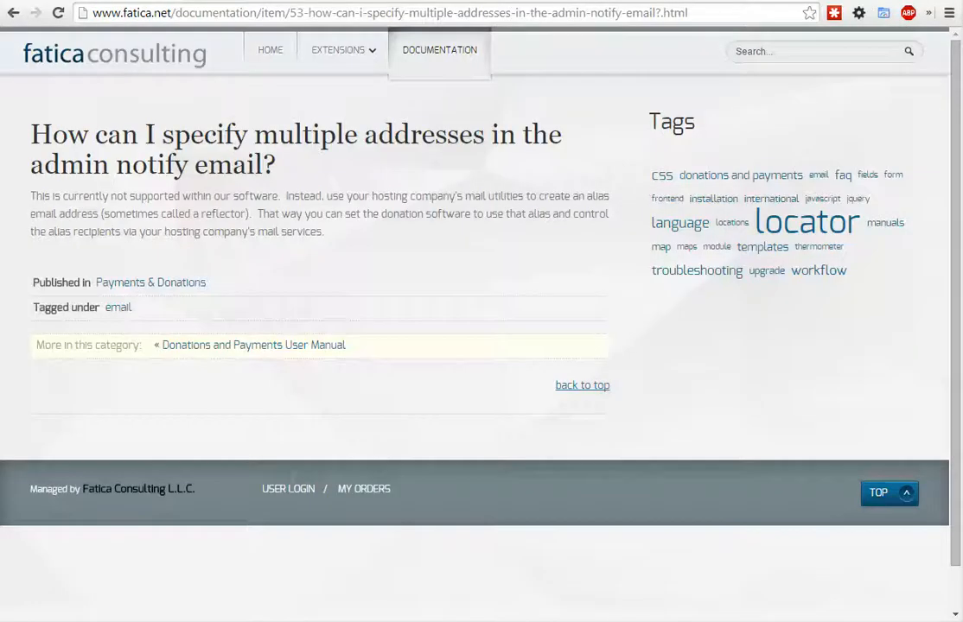
click(683, 1)
click(414, 1)
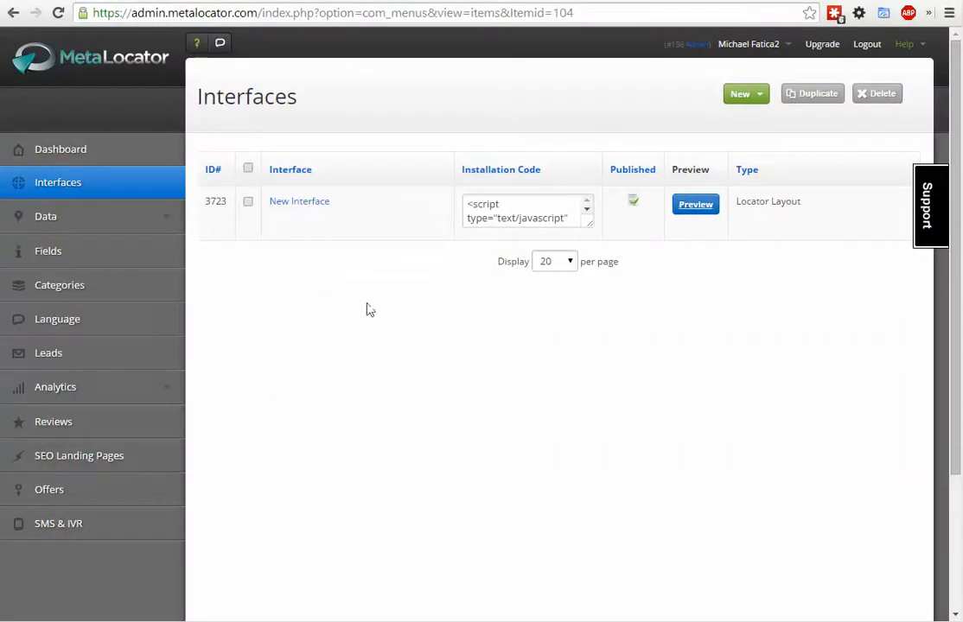
click(309, 207)
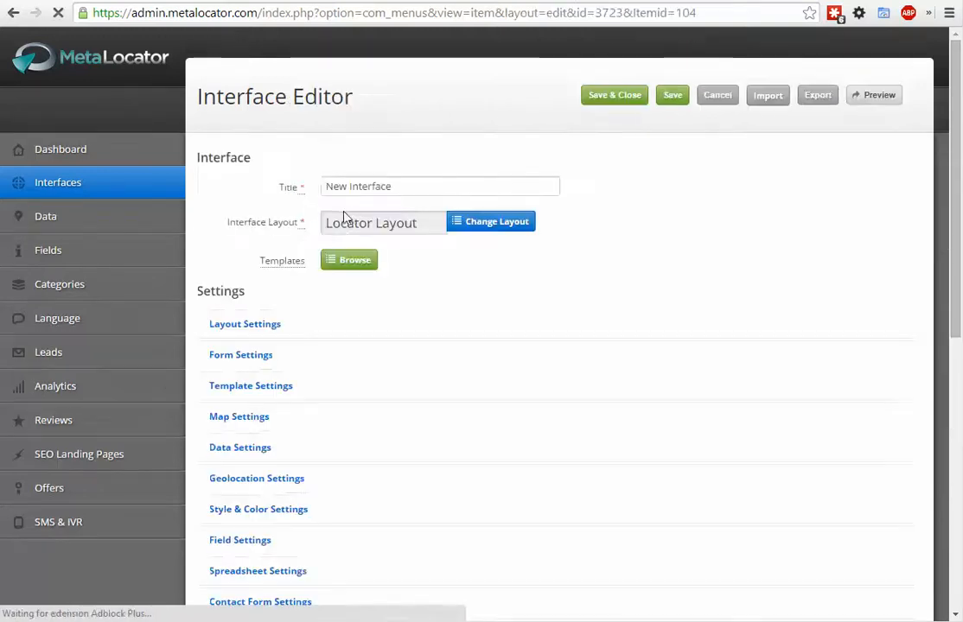
- In the interface's SEO Landing Pages settings, set Enable SEO Landing Pages? to Yes
scroll(318, 207, down, 2)
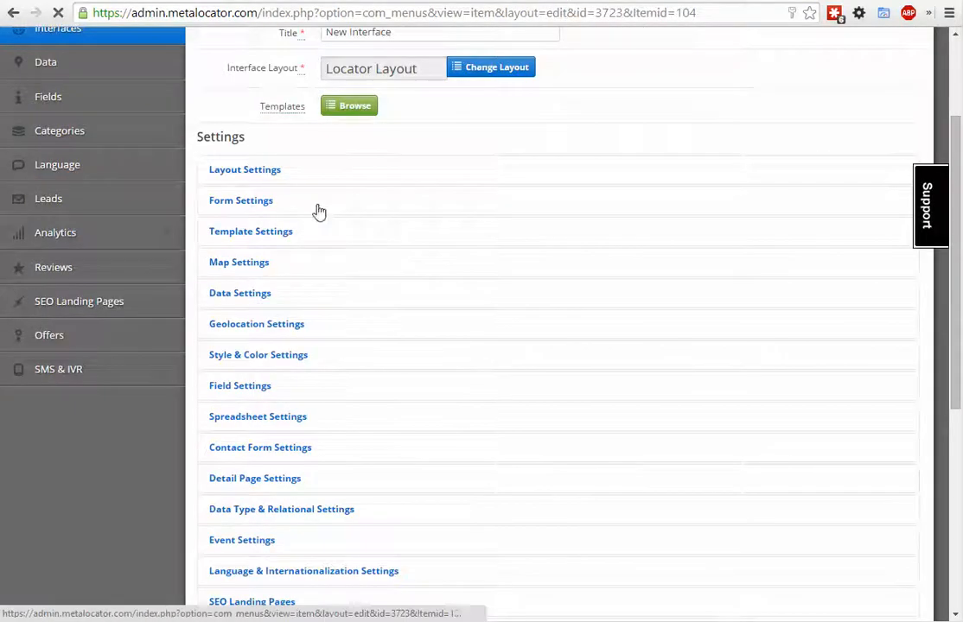
scroll(316, 211, down, 2)
scroll(318, 266, down, 2)
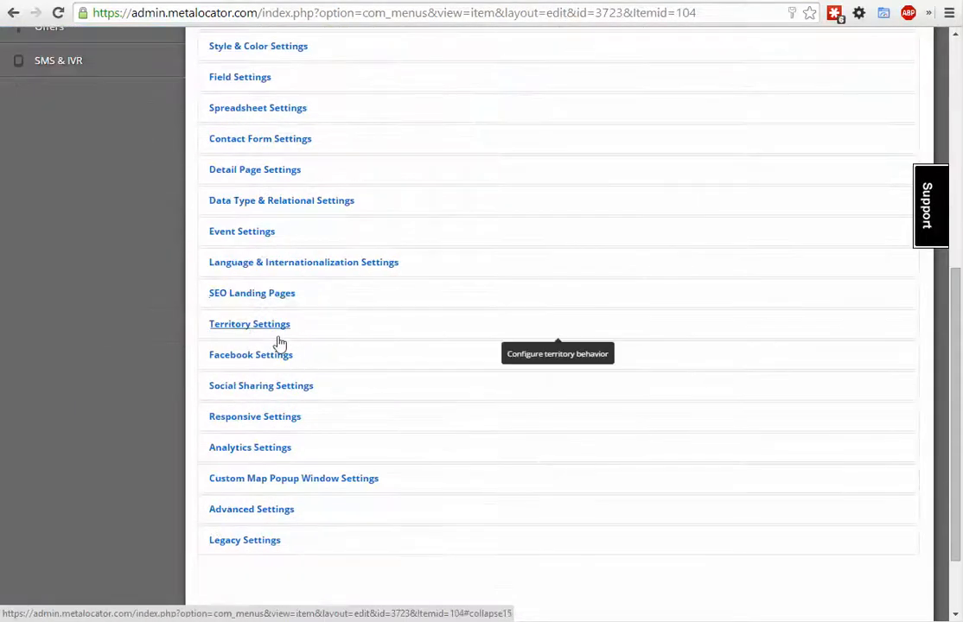
click(254, 296)
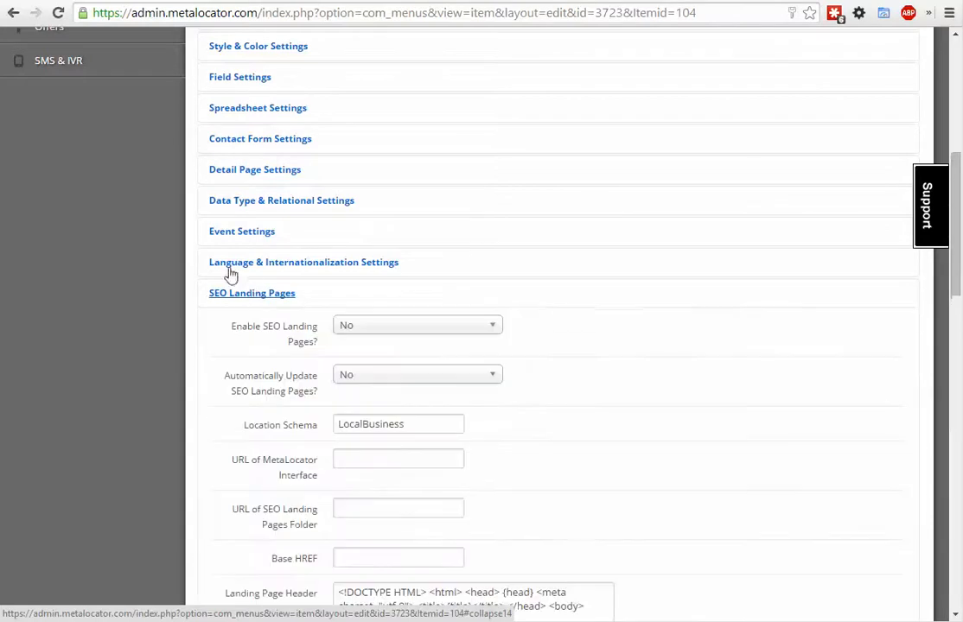
scroll(215, 273, down, 2)
click(408, 173)
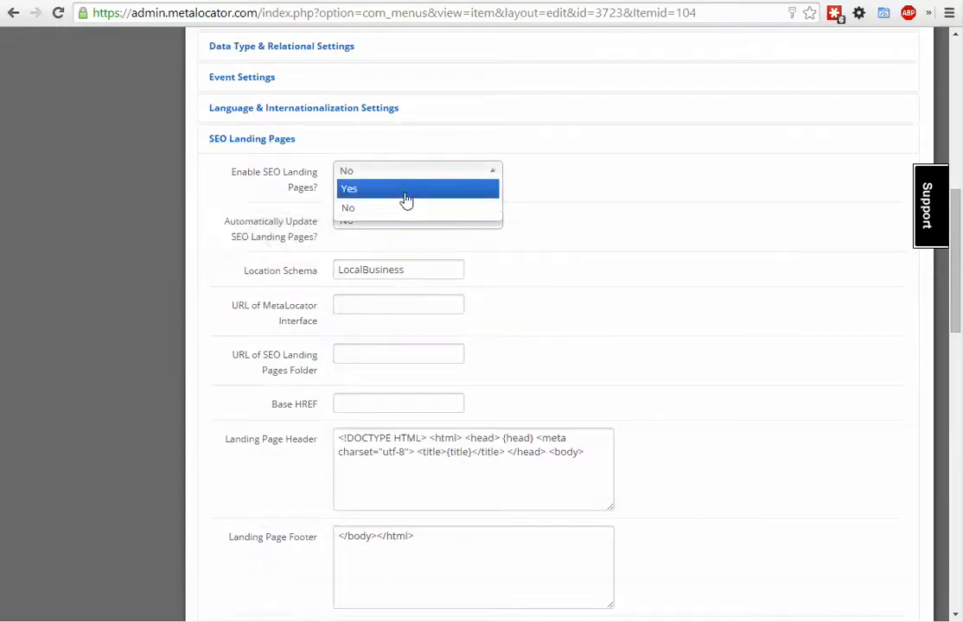
click(404, 192)
scroll(629, 300, down, 1)
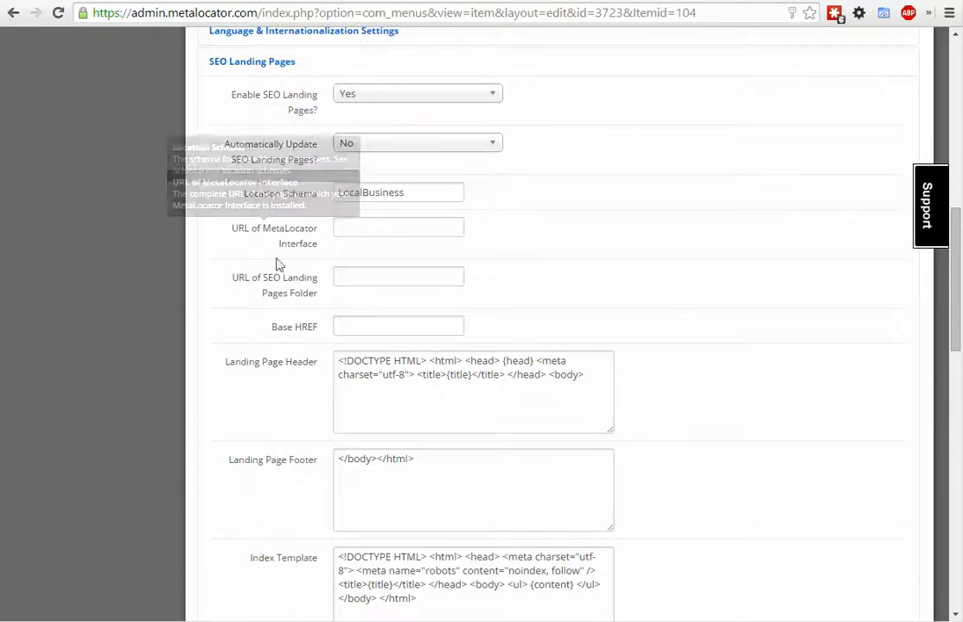
click(366, 228)
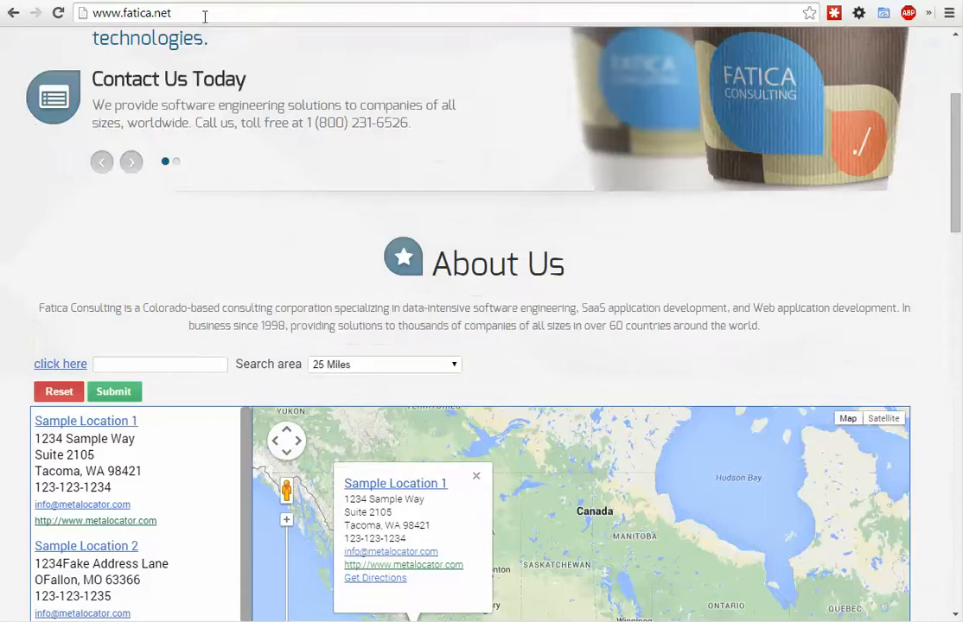
click(179, 13)
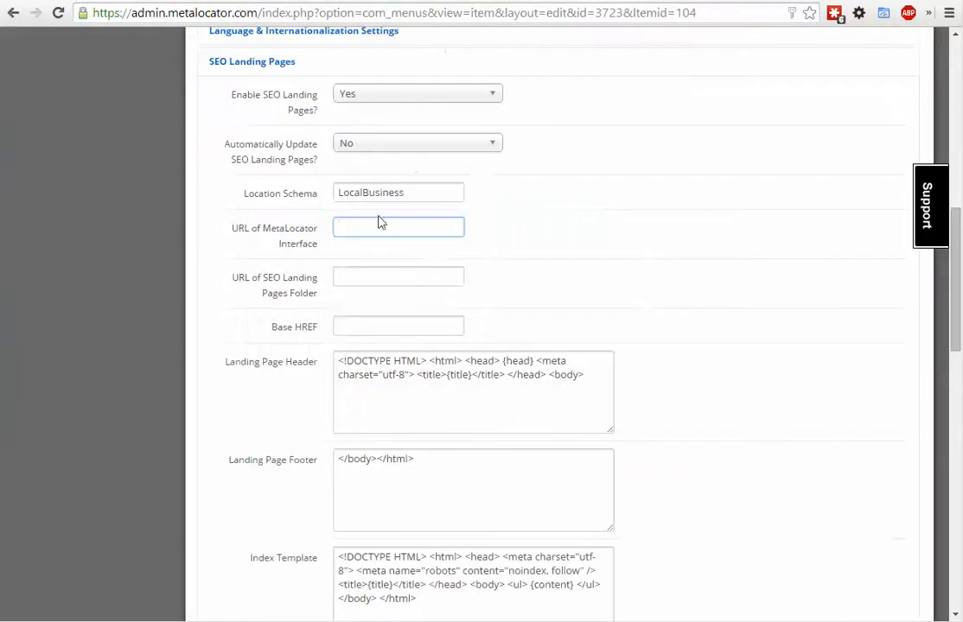
text(http://www.fatica.net/)
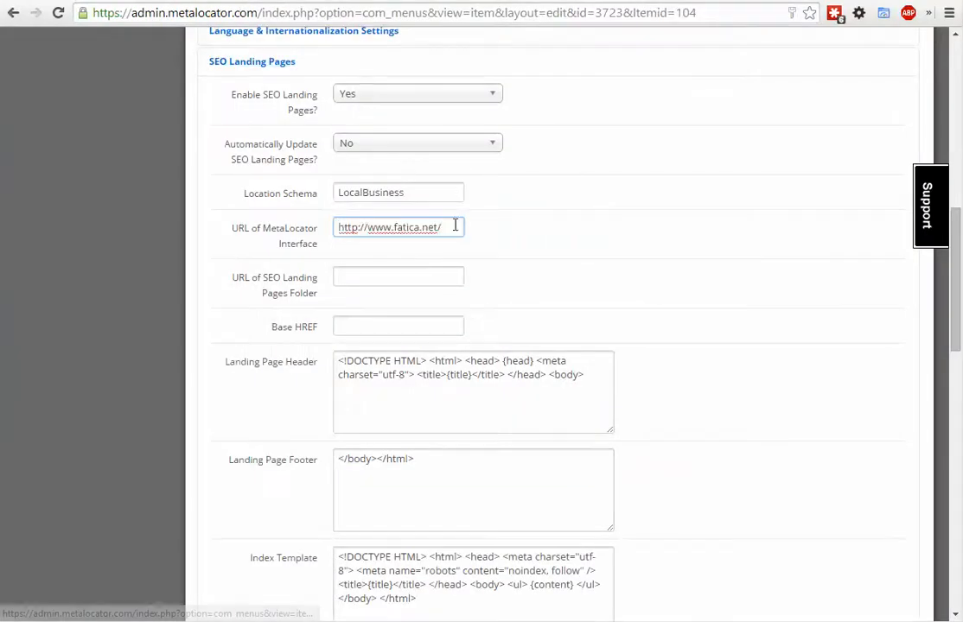
click(407, 272)
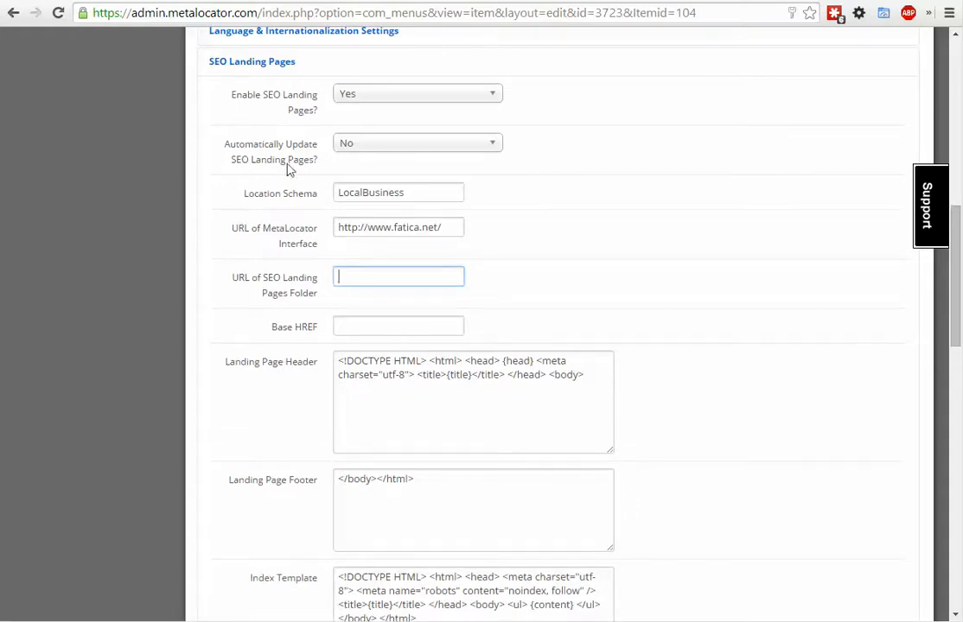
text(http://www.fatica.net/)
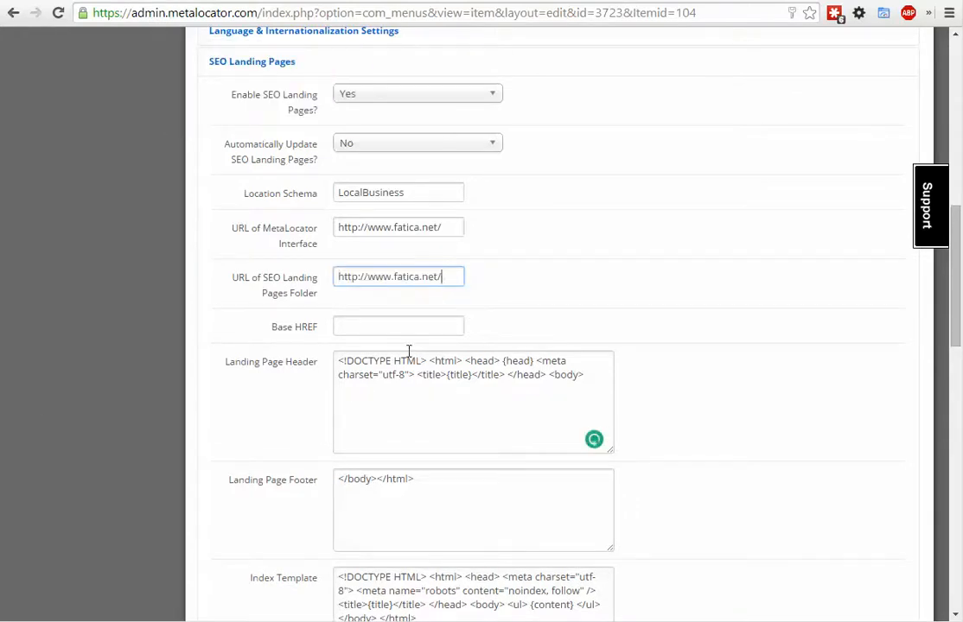
text(locator/)
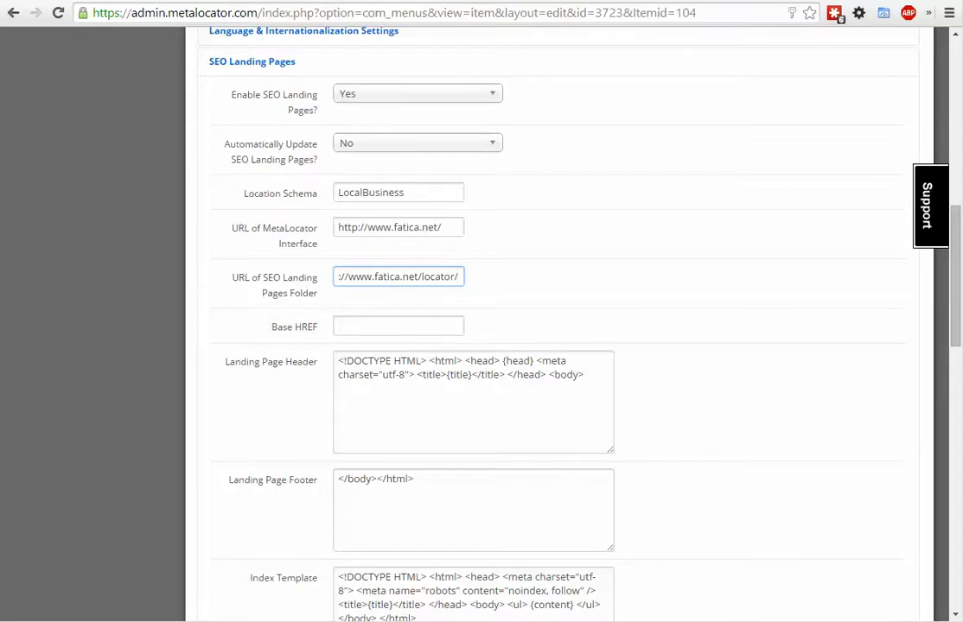
- Compare the locator folder on the server in WinSCP with the URL of SEO Landing Pages Folder in the interface settings
key(alt+Tab)
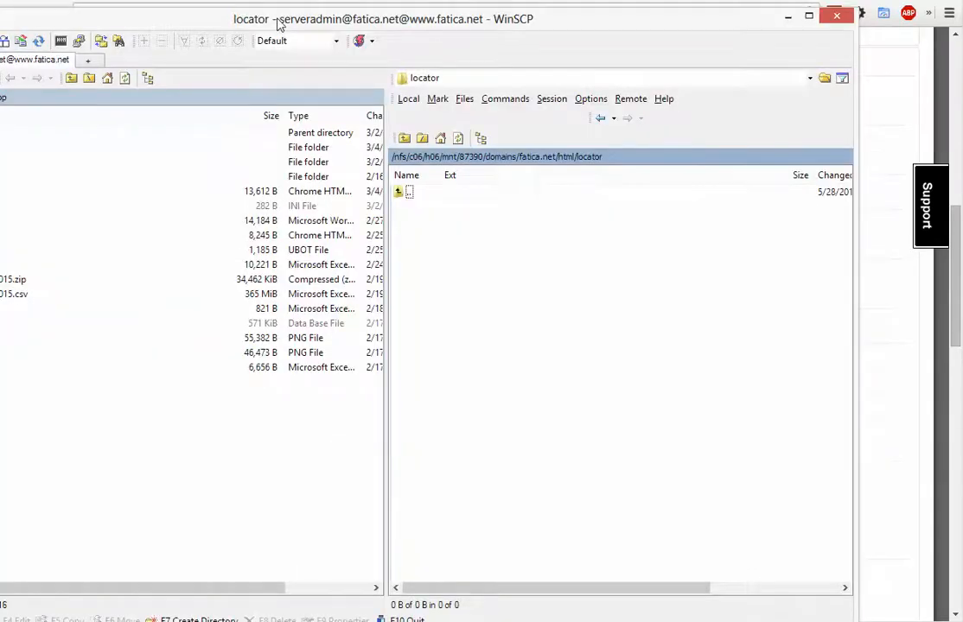
drag(240, 19, 164, 77)
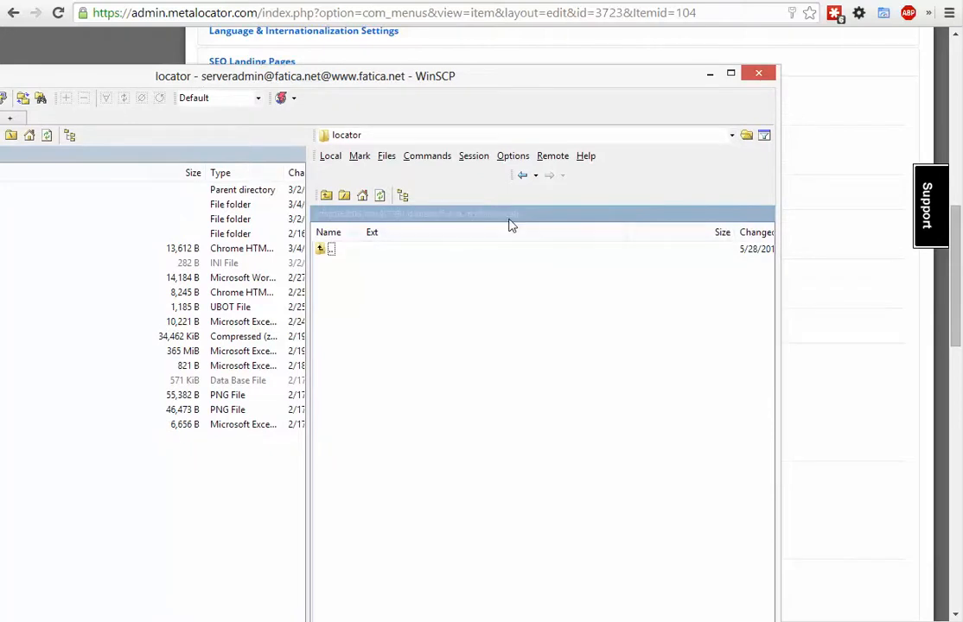
key(alt+Tab)
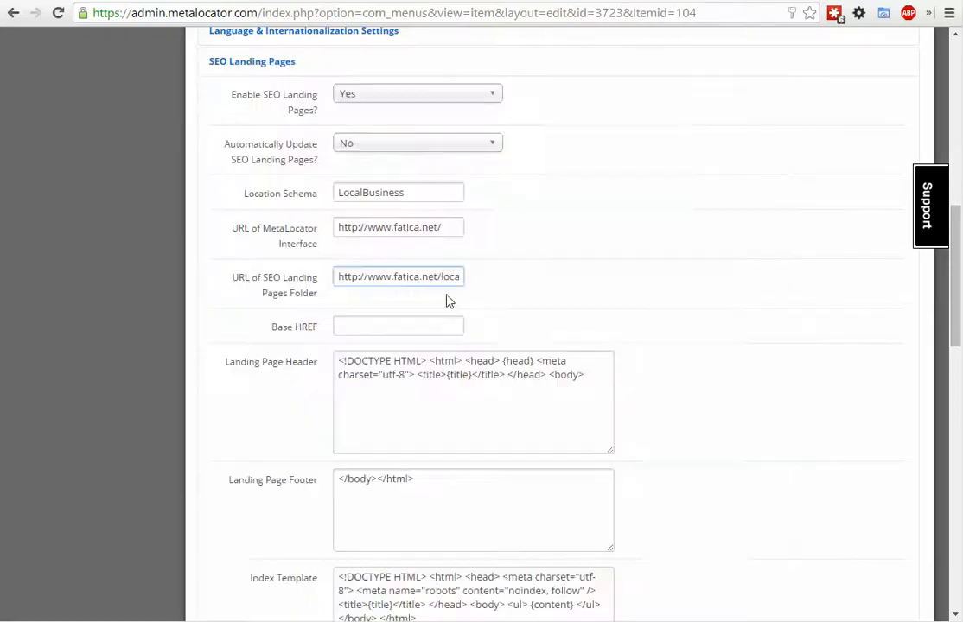
click(441, 278)
drag(445, 277, 484, 279)
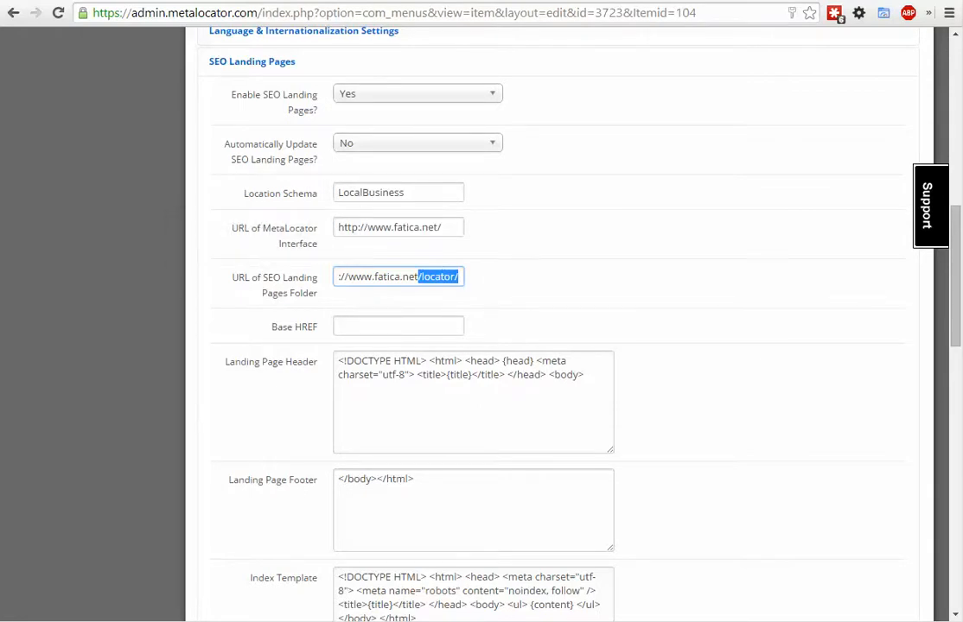
click(398, 276)
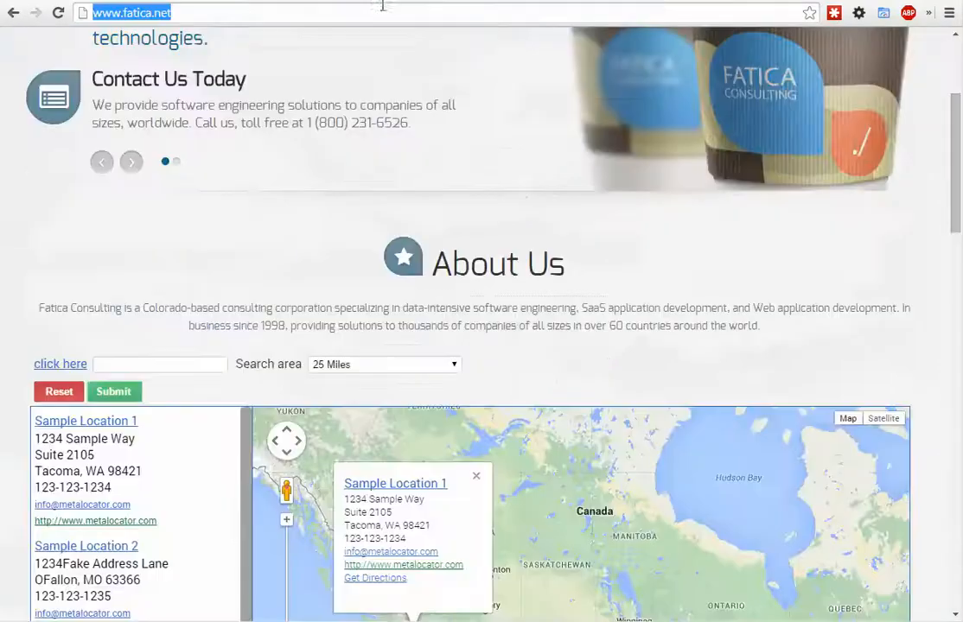
click(251, 14)
text(/locator)
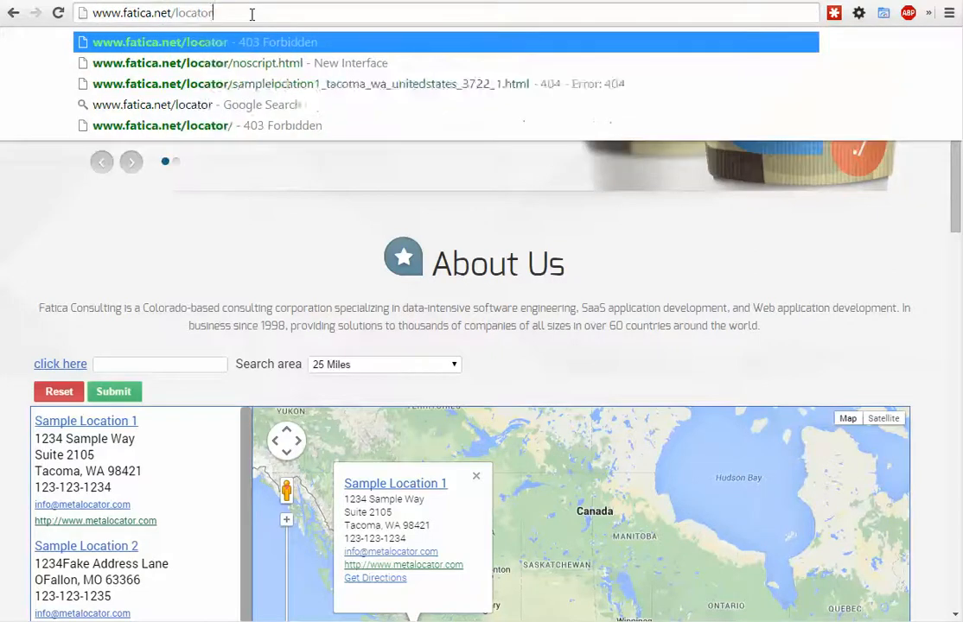
key(Return)
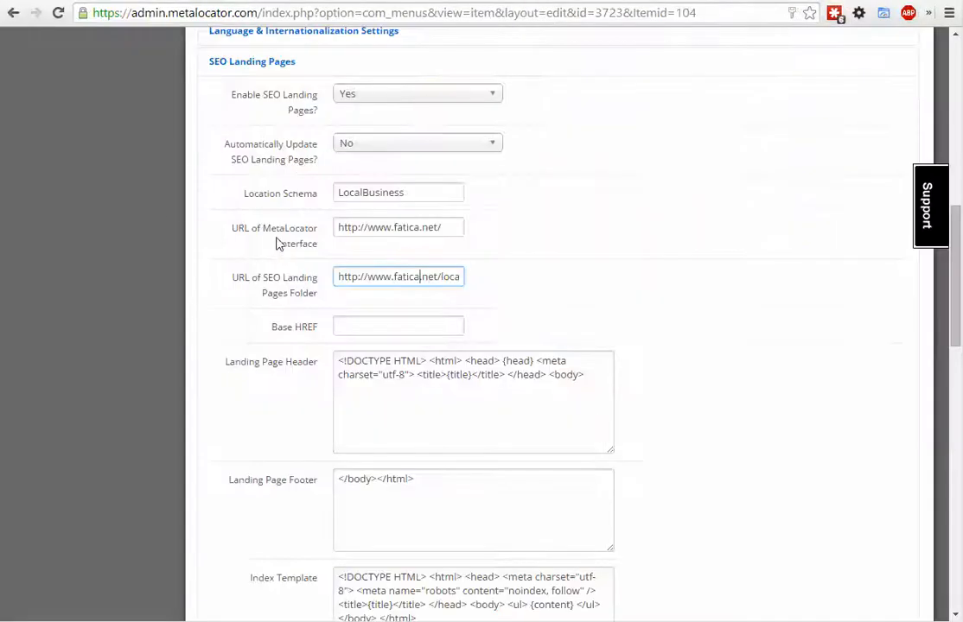
drag(370, 282, 488, 259)
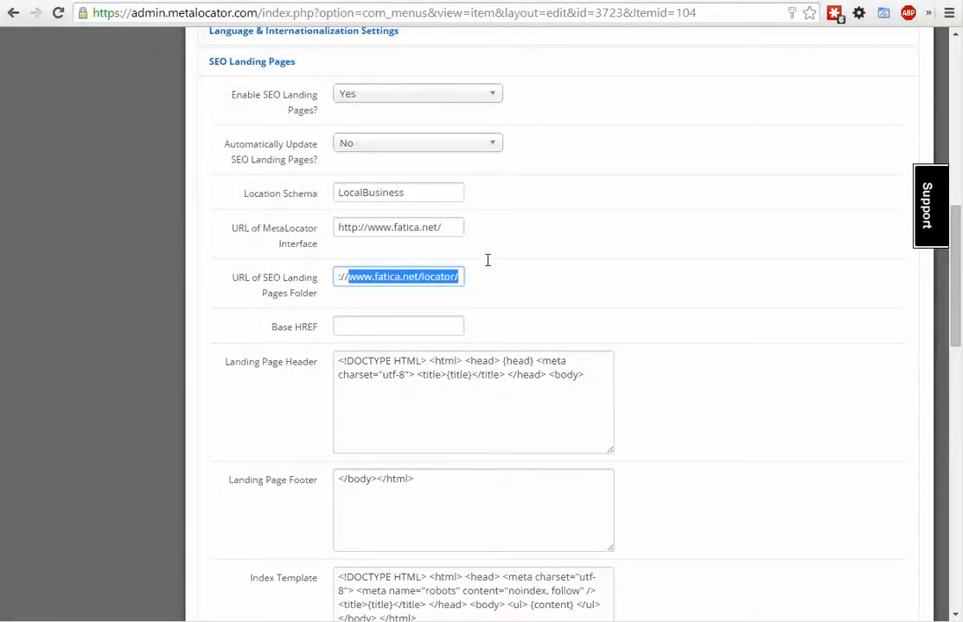
click(591, 283)
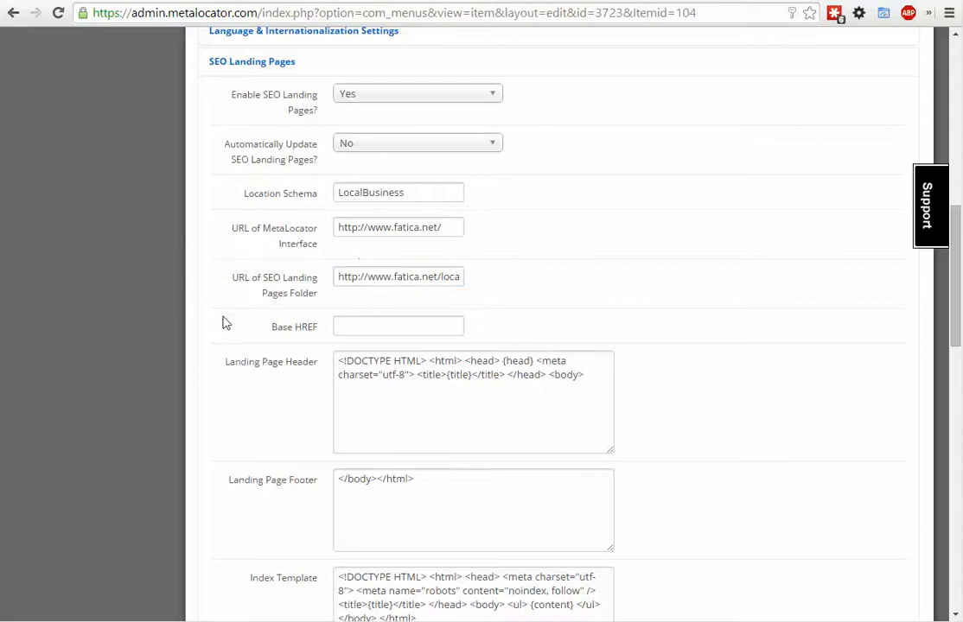
scroll(225, 345, down, 2)
drag(408, 122, 700, 156)
click(727, 207)
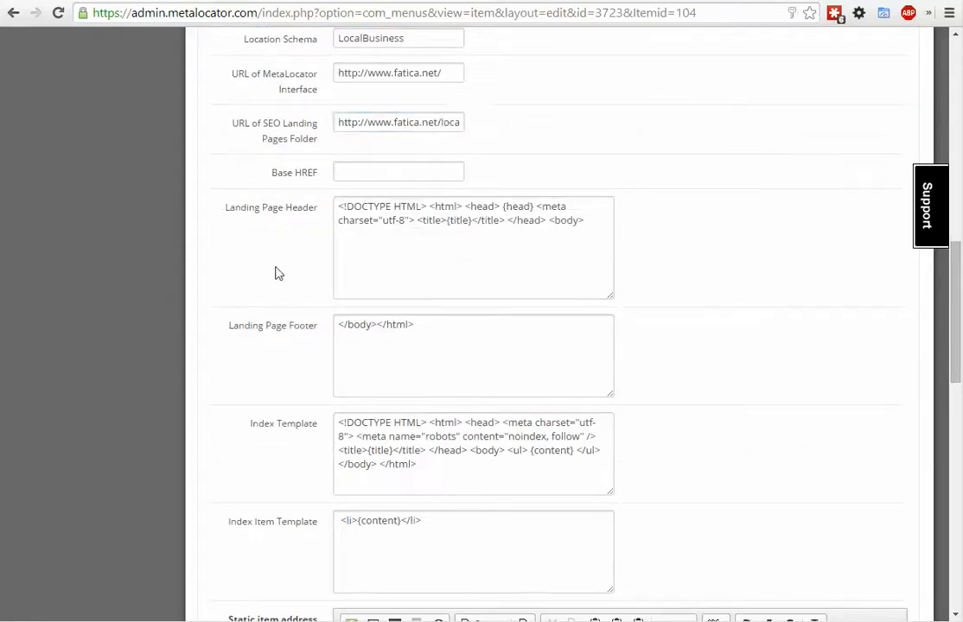
mouse_move(253, 208)
scroll(268, 226, down, 2)
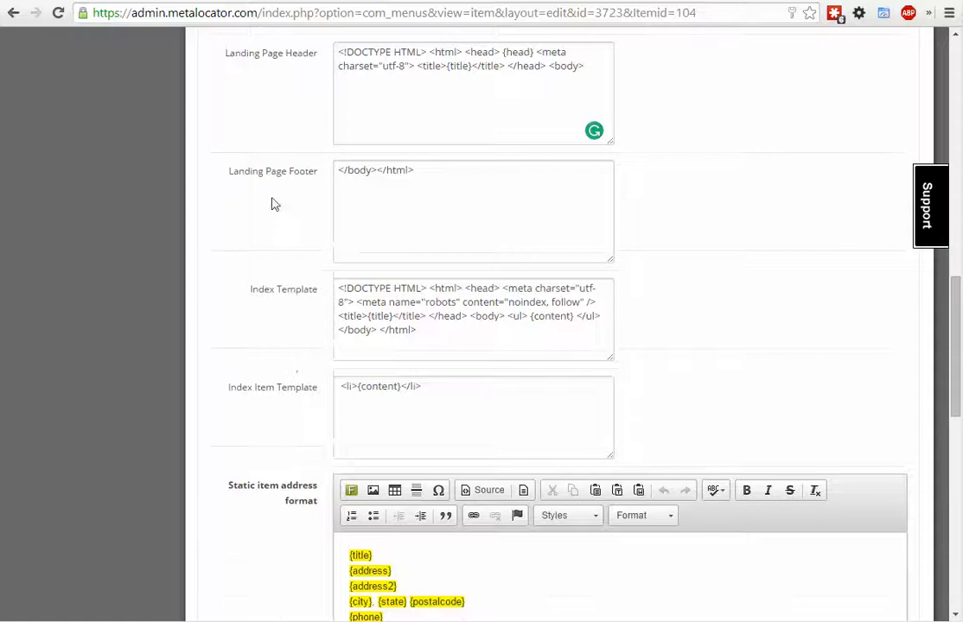
scroll(273, 204, down, 2)
scroll(264, 205, down, 4)
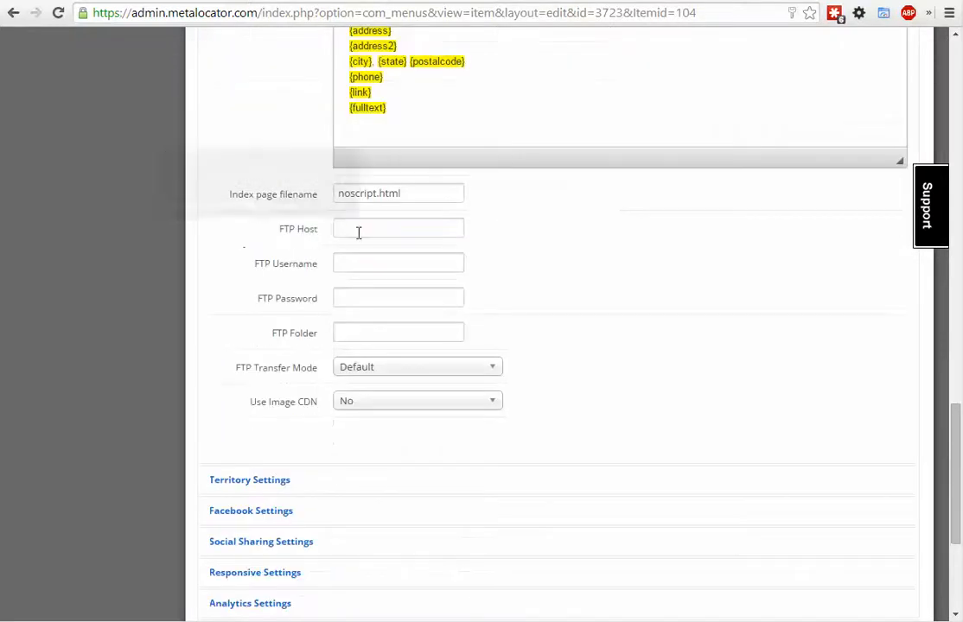
click(358, 231)
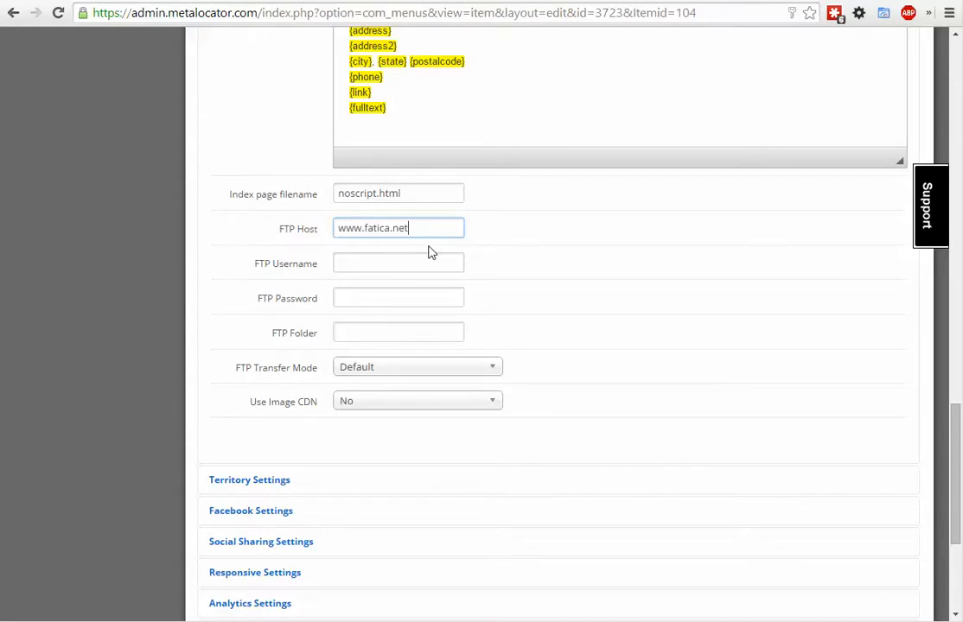
key(Tab)
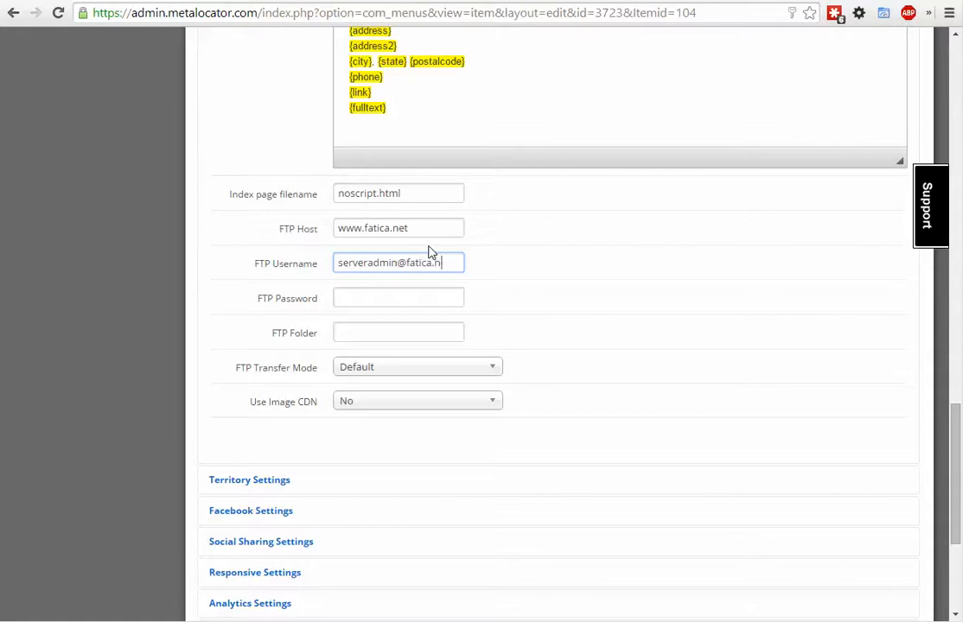
key(Tab)
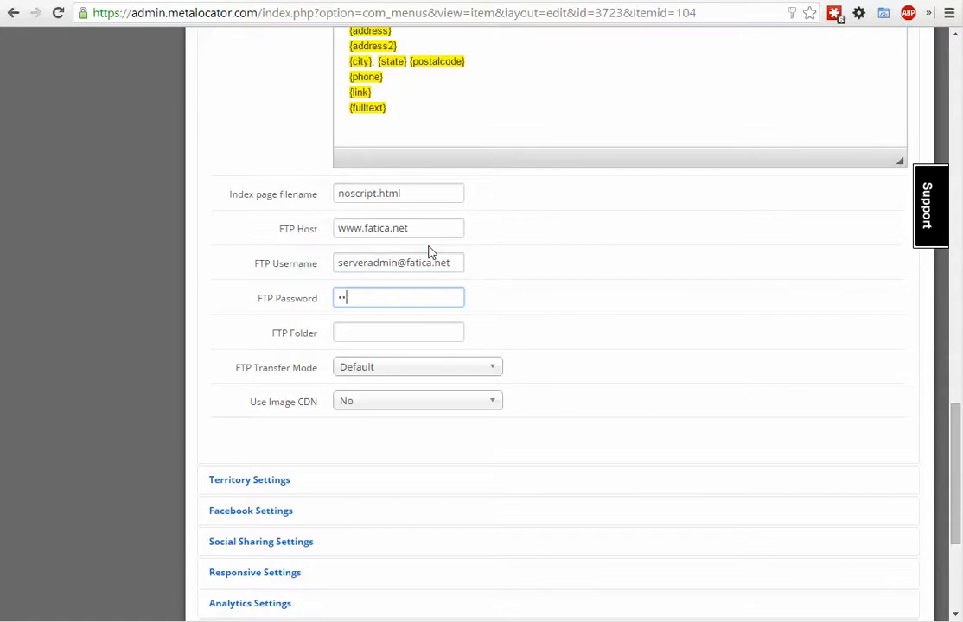
text(••••••••)
- Set the FTP Folder to domains/fatica.net/html/locator, checking it against the server path in WinSCP
key(Tab)
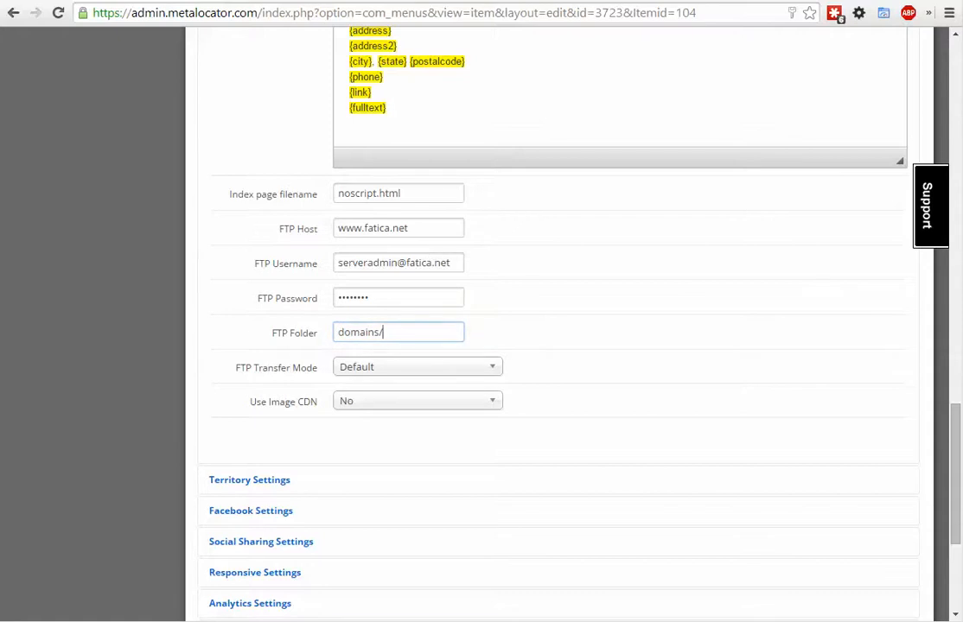
key(alt+Tab)
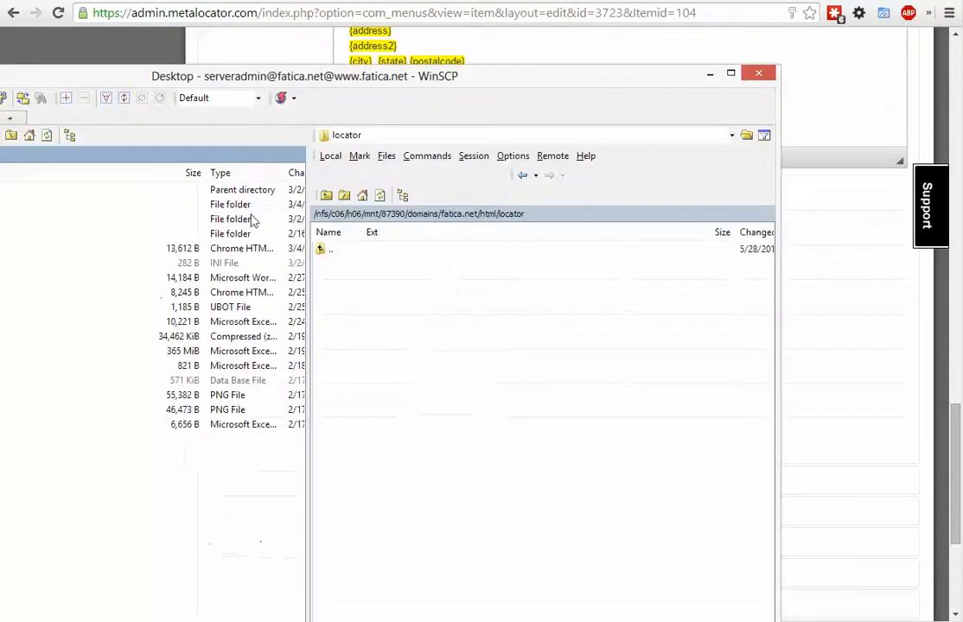
drag(412, 81, 332, 412)
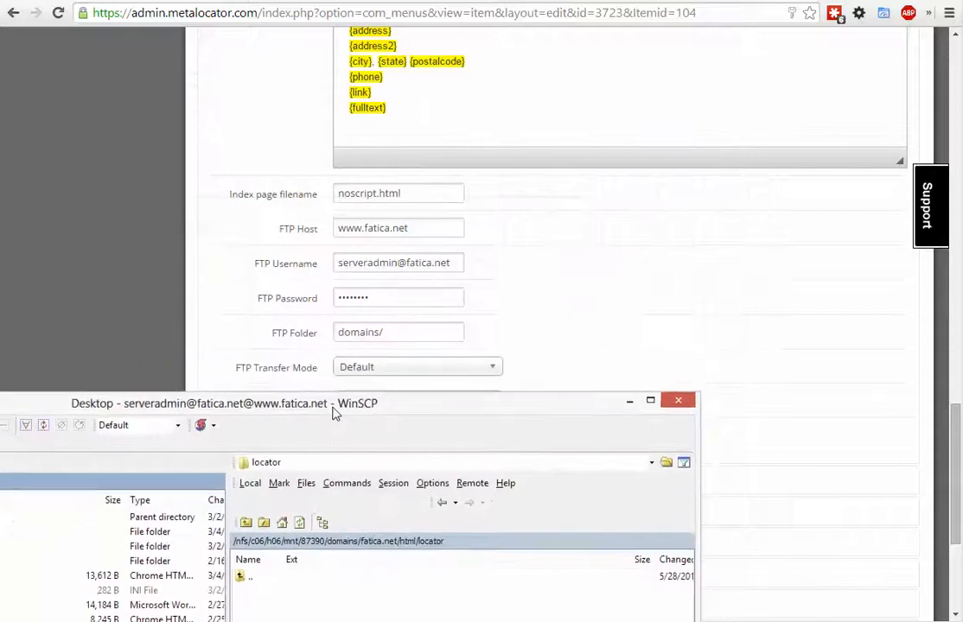
click(419, 337)
text(fatica.net/h)
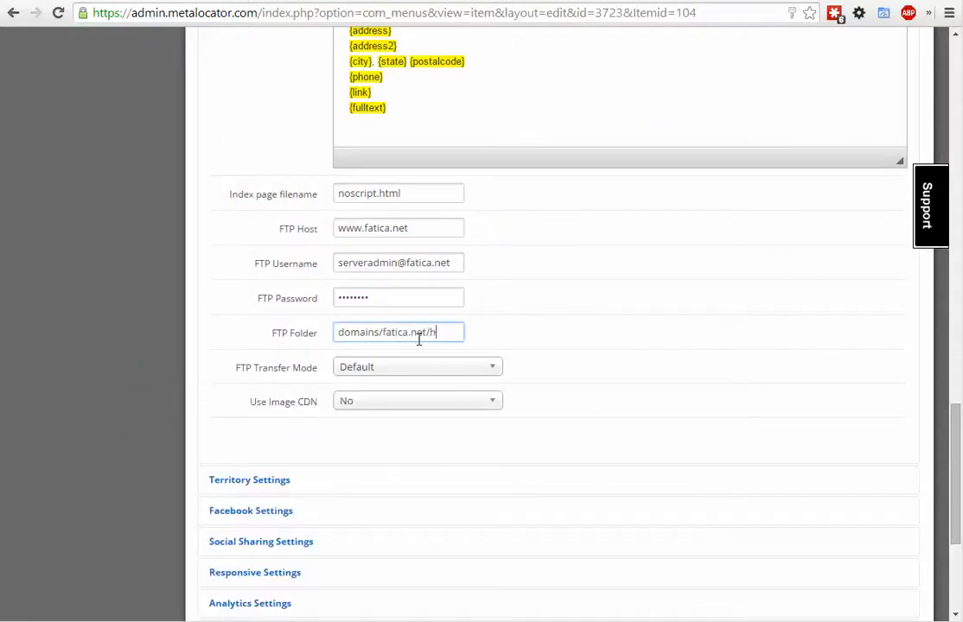
text(tml/locator)
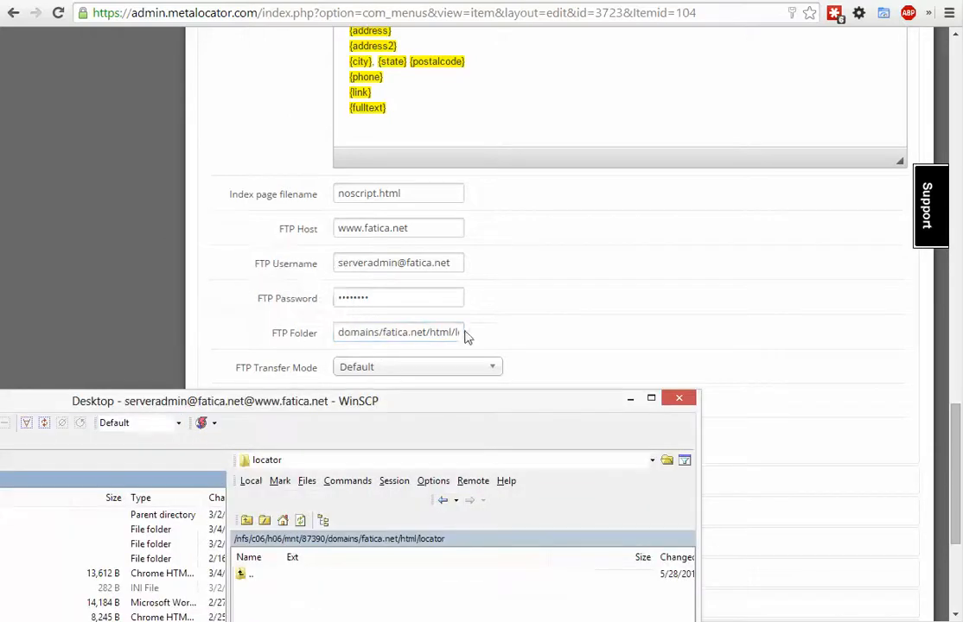
click(388, 332)
drag(387, 333, 467, 345)
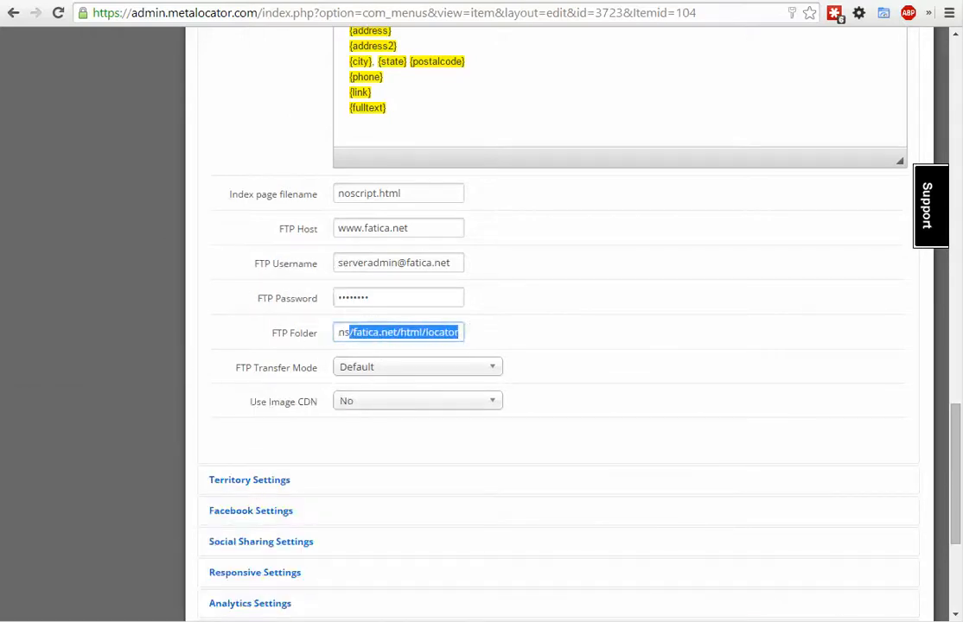
key(alt+Tab)
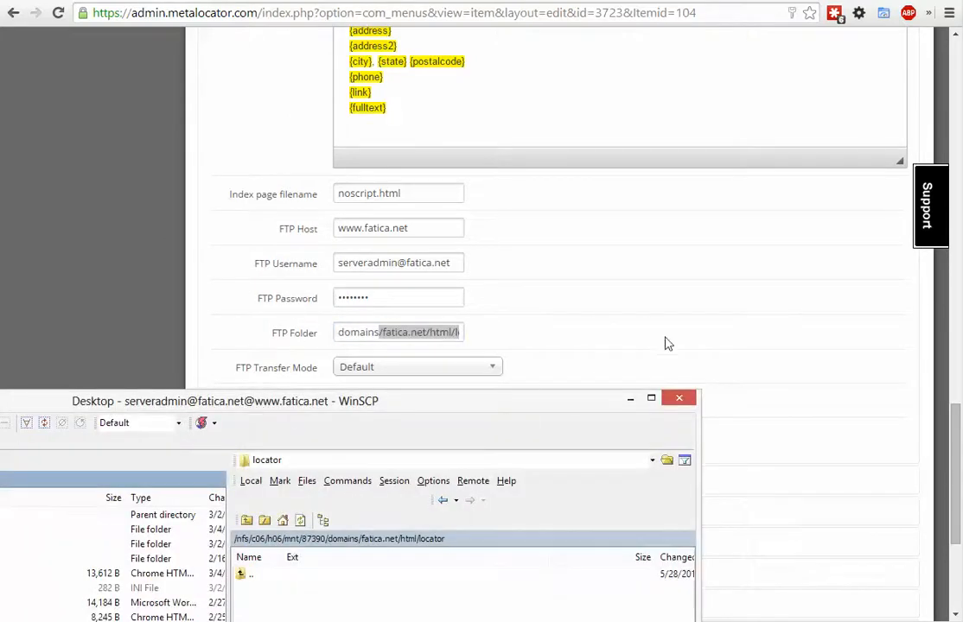
- Return to the interface settings and set Use Image CDN to Yes
click(666, 344)
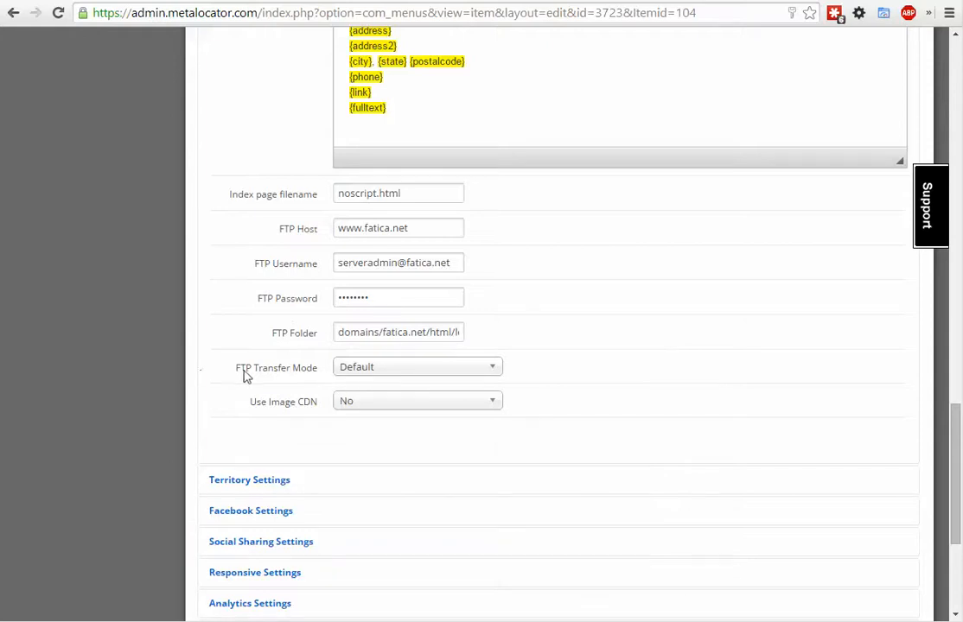
click(361, 410)
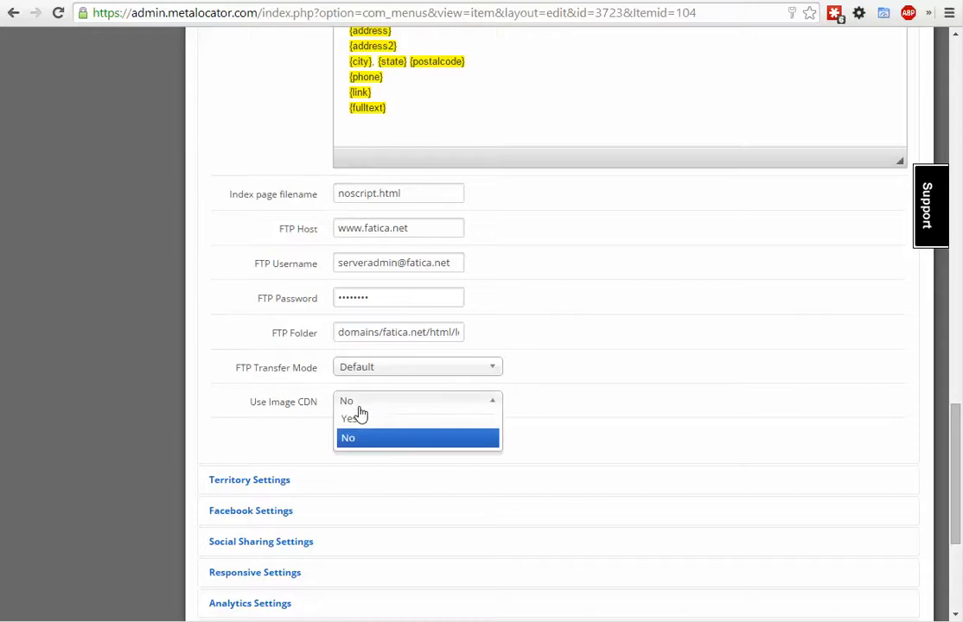
click(361, 420)
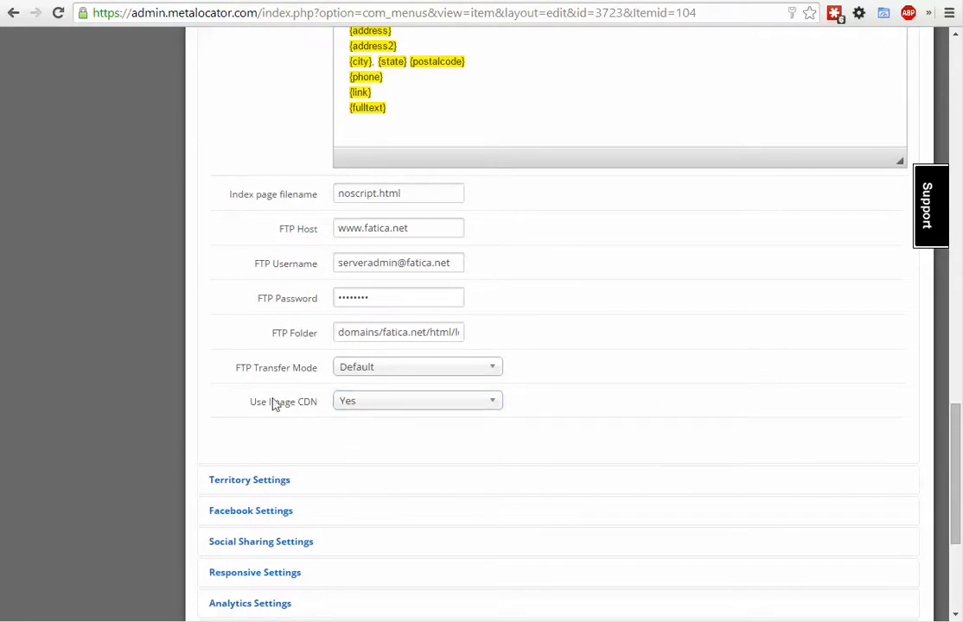
- Review the SEO Landing Pages URLs, the header, footer and index templates, the static item address format and the FTP settings
scroll(267, 378, up, 13)
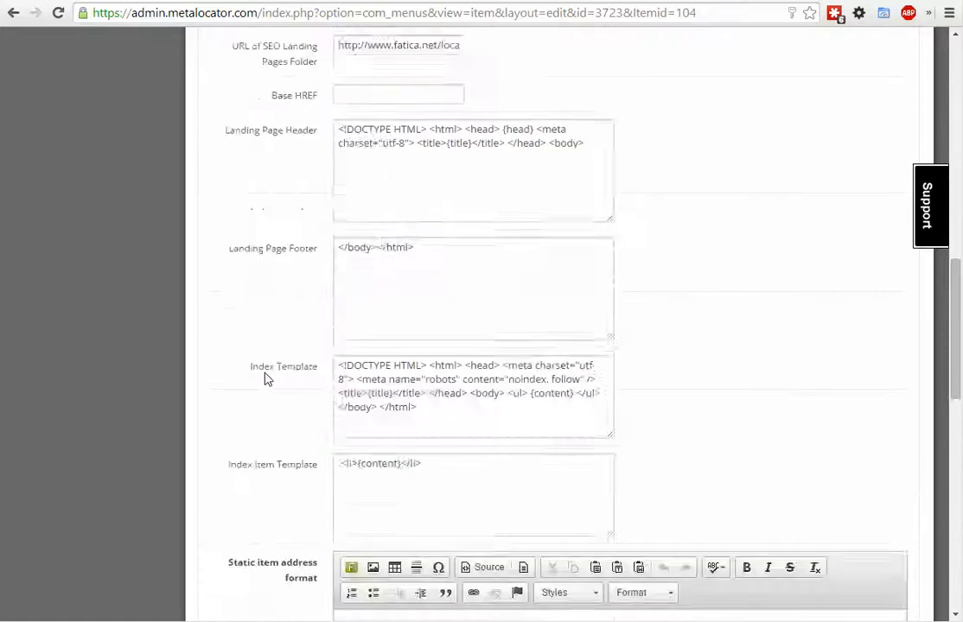
scroll(267, 381, down, 4)
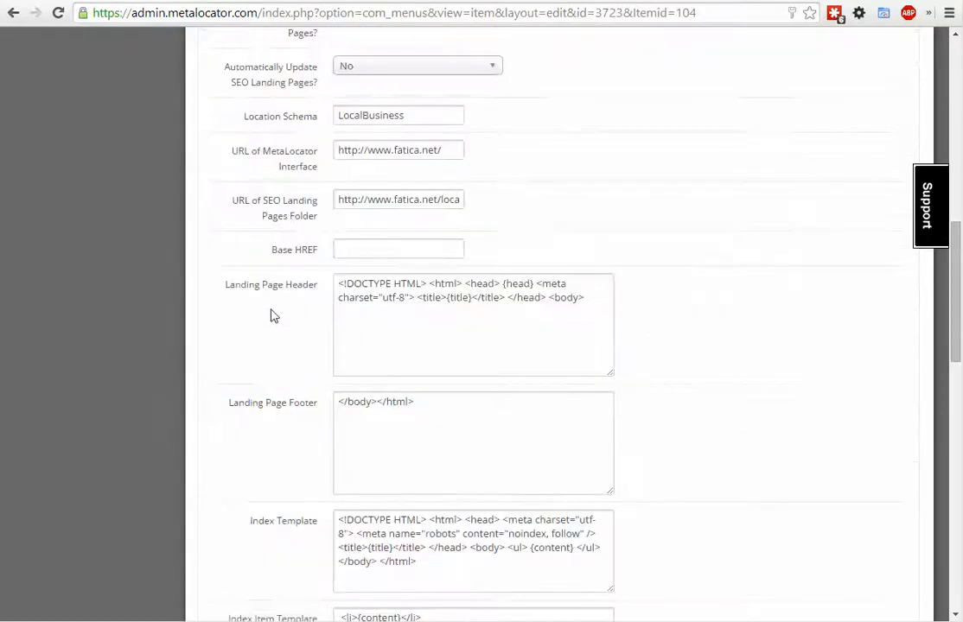
scroll(259, 255, down, 2)
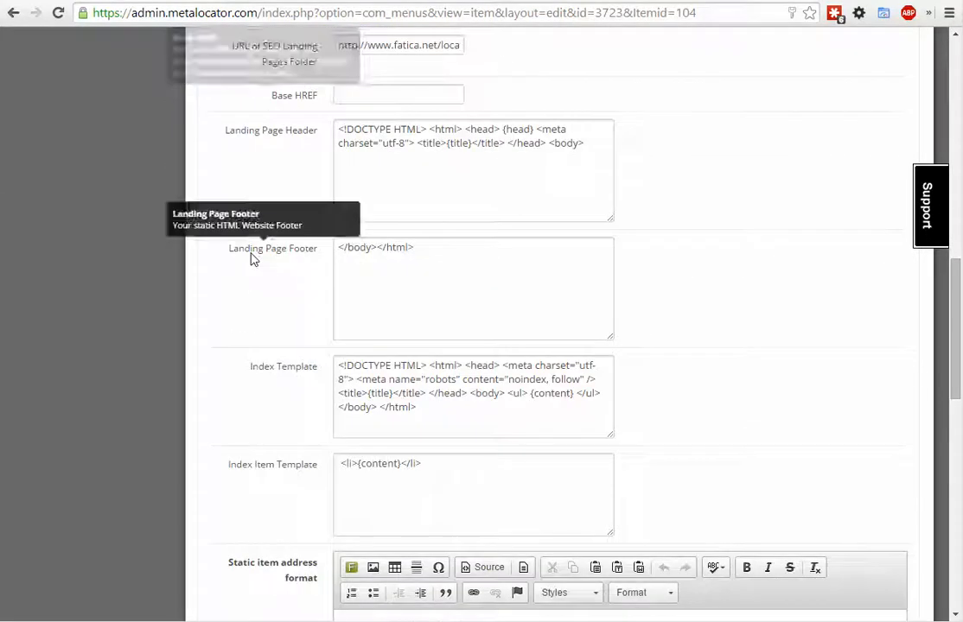
scroll(252, 257, up, 4)
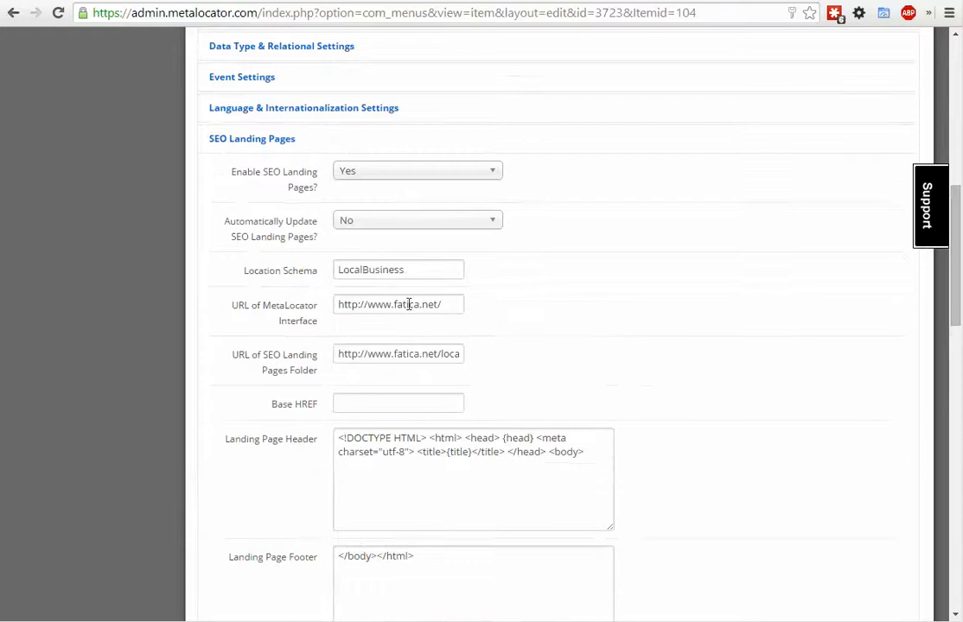
scroll(614, 324, down, 3)
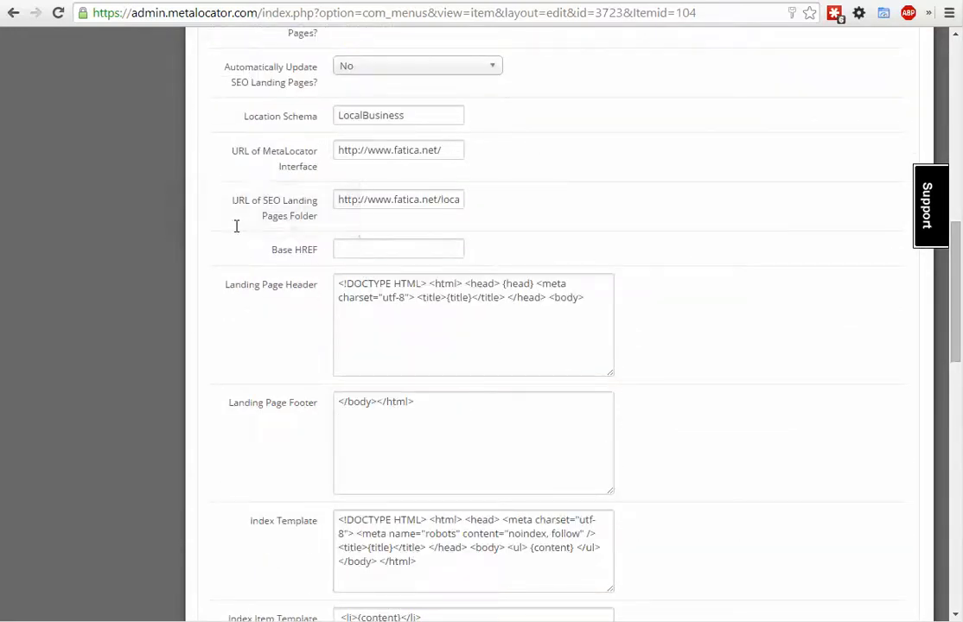
scroll(237, 227, down, 3)
scroll(237, 231, down, 4)
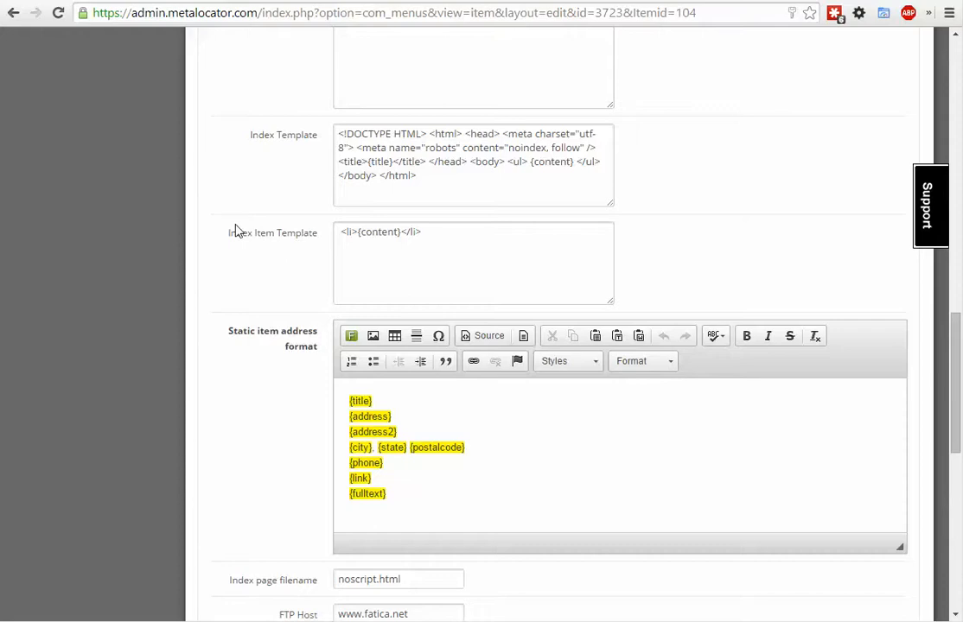
scroll(237, 232, down, 6)
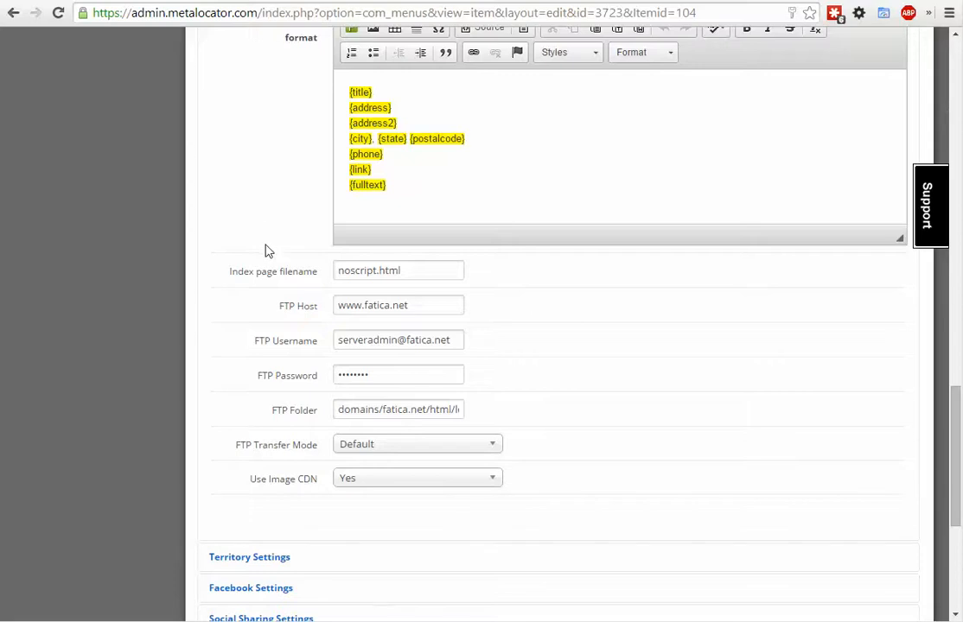
- Examine the fatica.net documentation article about specifying multiple addresses in the admin notify email
scroll(265, 250, up, 10)
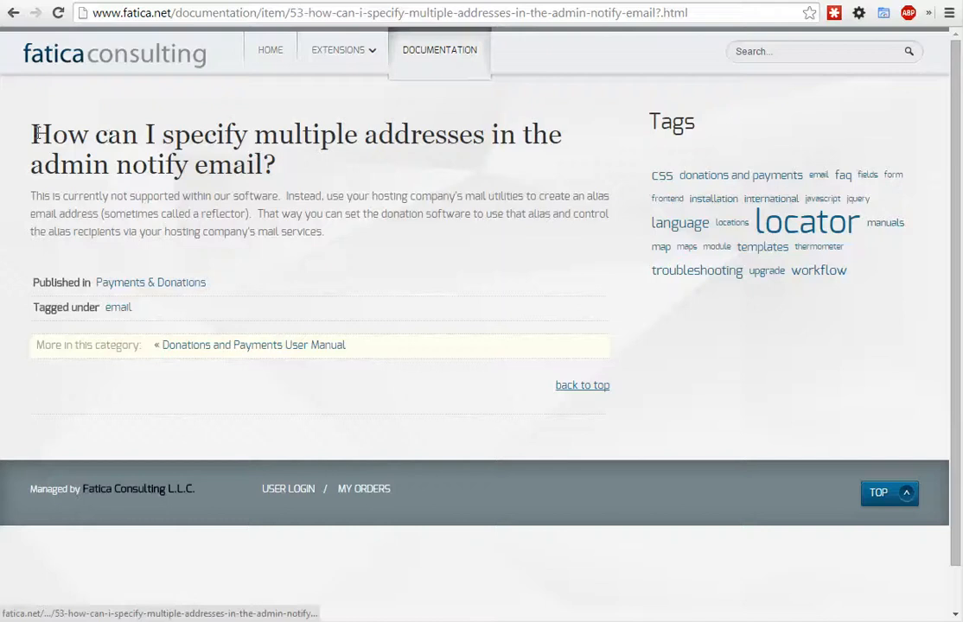
drag(39, 134, 269, 239)
click(277, 231)
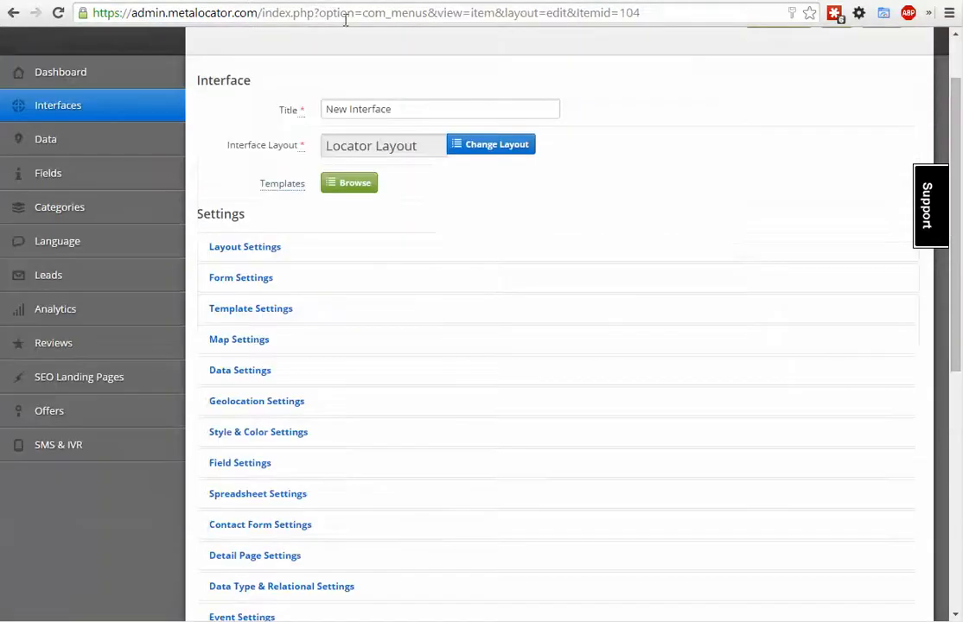
- Save New Interface with its SEO Landing Pages settings and return to the Interfaces list
scroll(663, 133, up, 1)
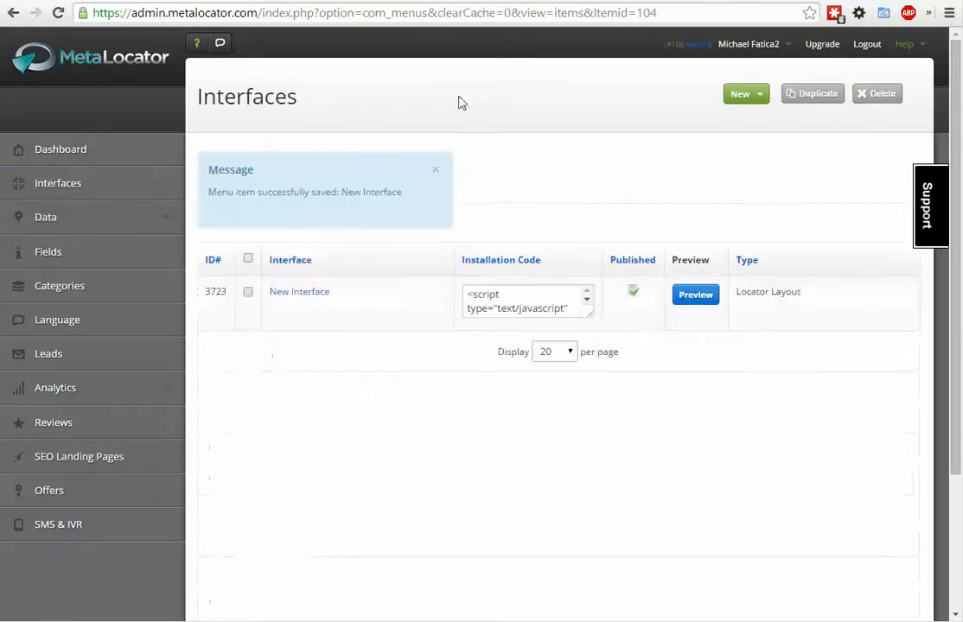
click(707, 297)
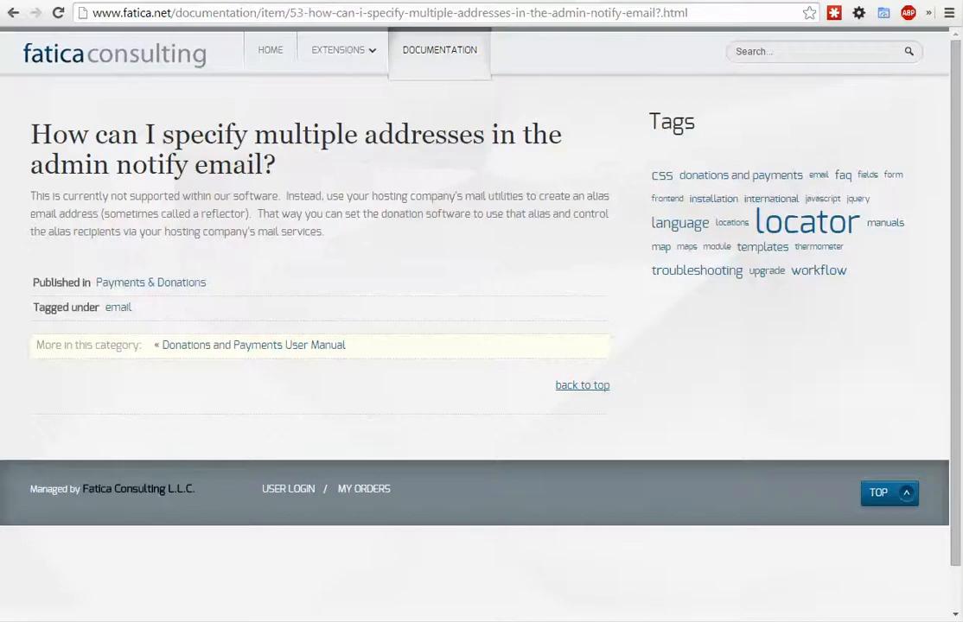
drag(174, 14, 102, 13)
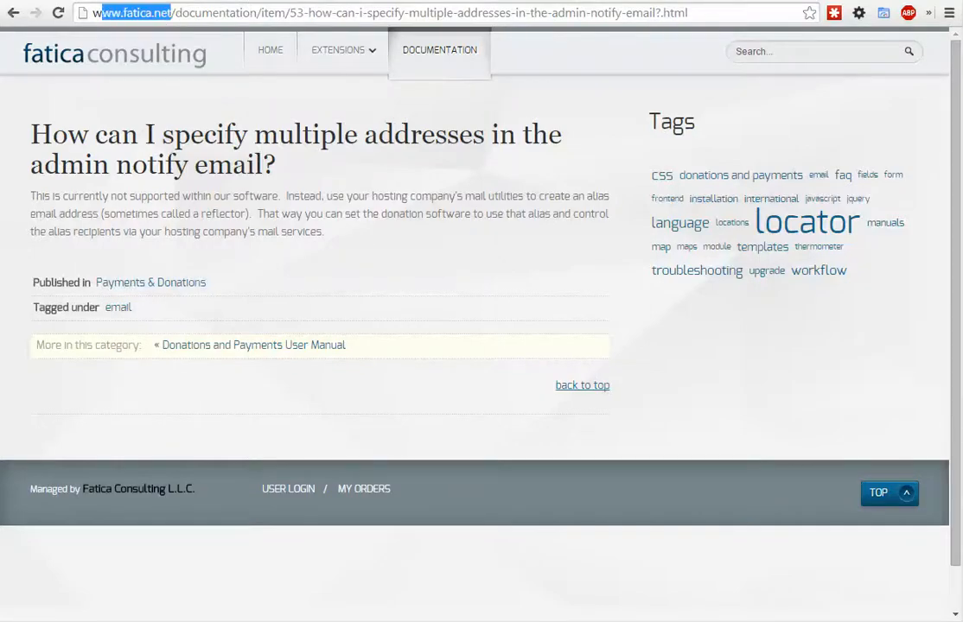
key(ctrl+c)
key(ctrl+t)
key(ctrl+v)
key(Return)
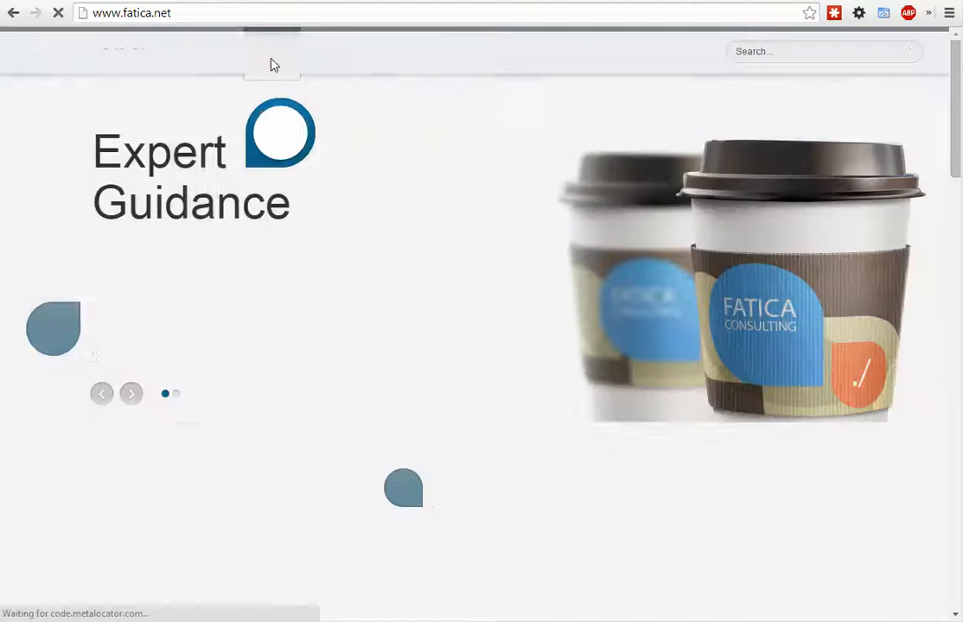
- Select Sample Location 1 in the home page's locator and open its detail page from the map bubble
scroll(172, 253, down, 4)
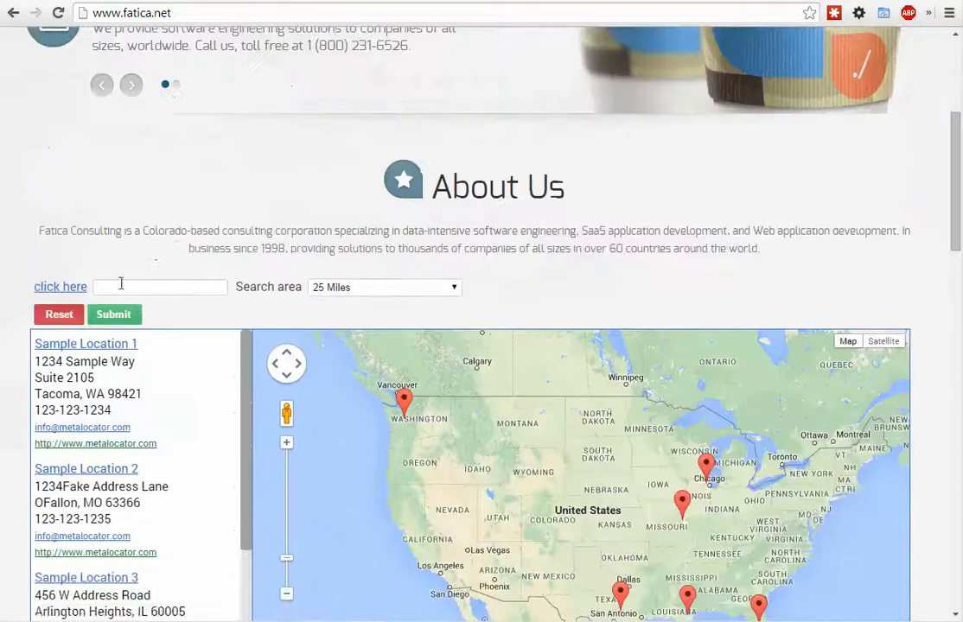
click(122, 344)
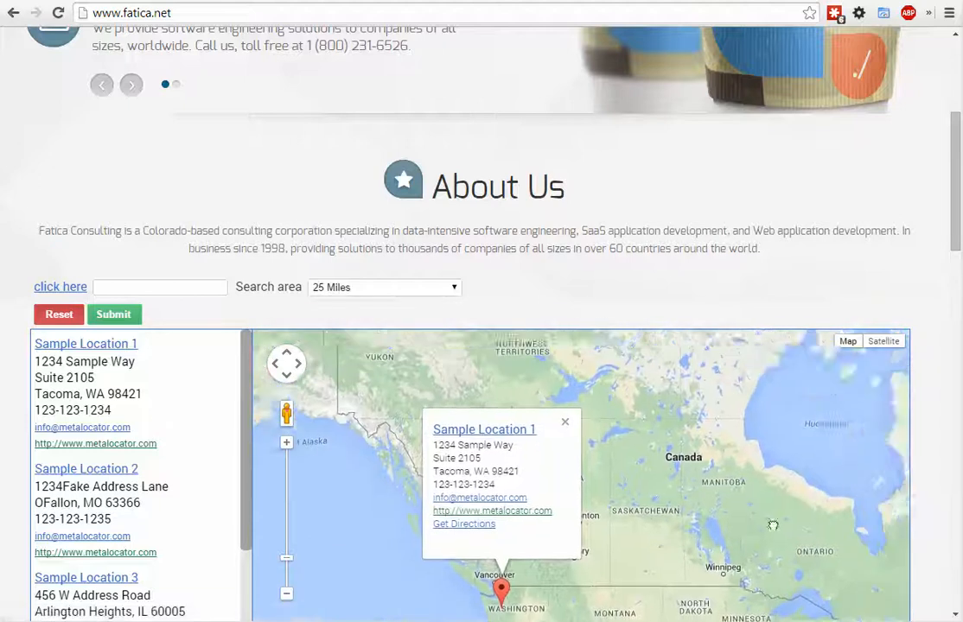
scroll(34, 227, up, 4)
scroll(35, 230, down, 5)
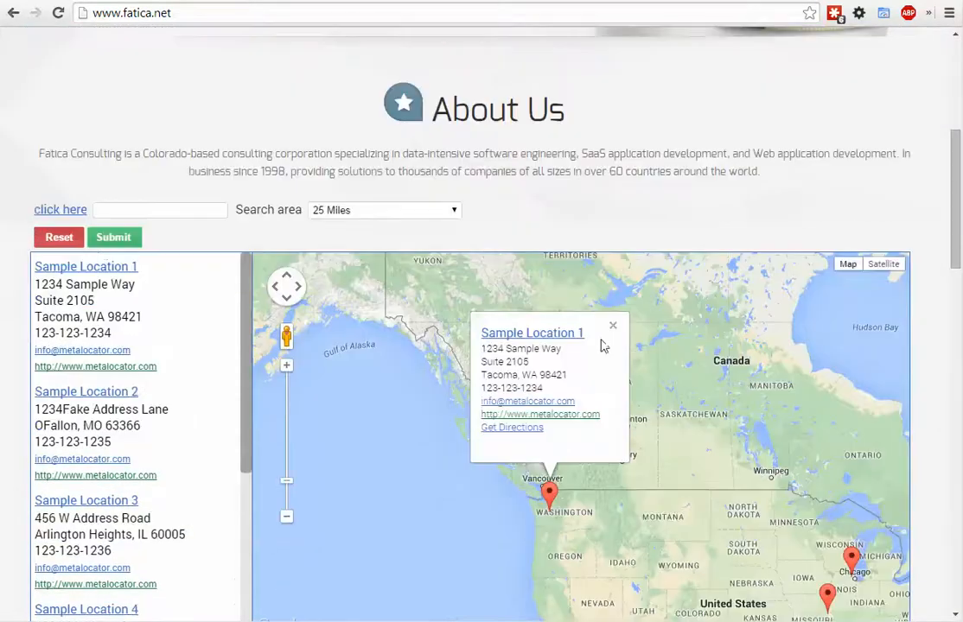
click(534, 333)
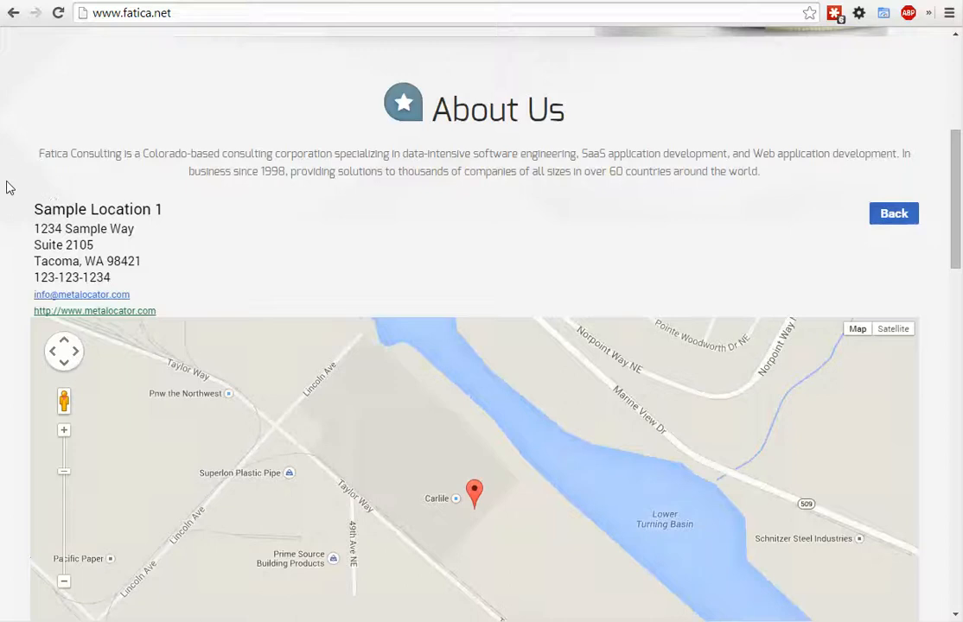
- Examine how the Sample Location 1 details sit within the home page's header, About Us section and remaining content
scroll(6, 186, down, 2)
scroll(7, 186, up, 4)
scroll(6, 186, down, 4)
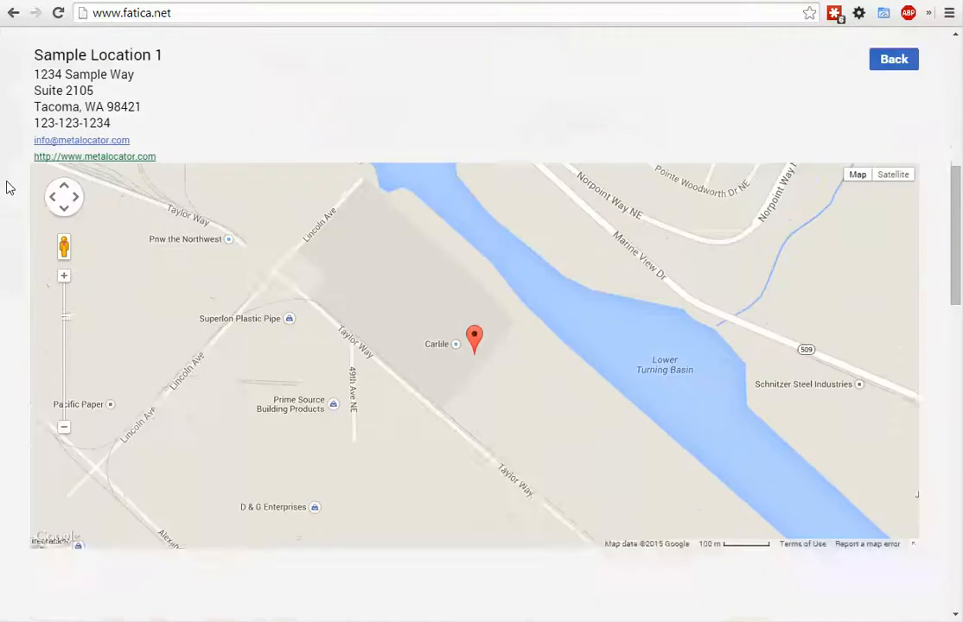
scroll(6, 186, up, 4)
scroll(6, 187, down, 1)
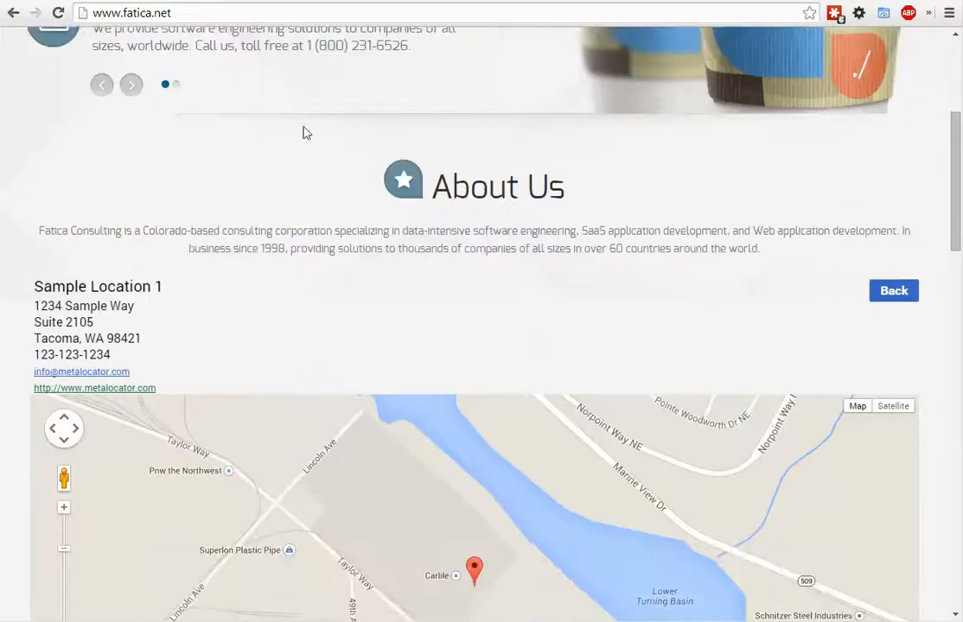
scroll(158, 209, down, 2)
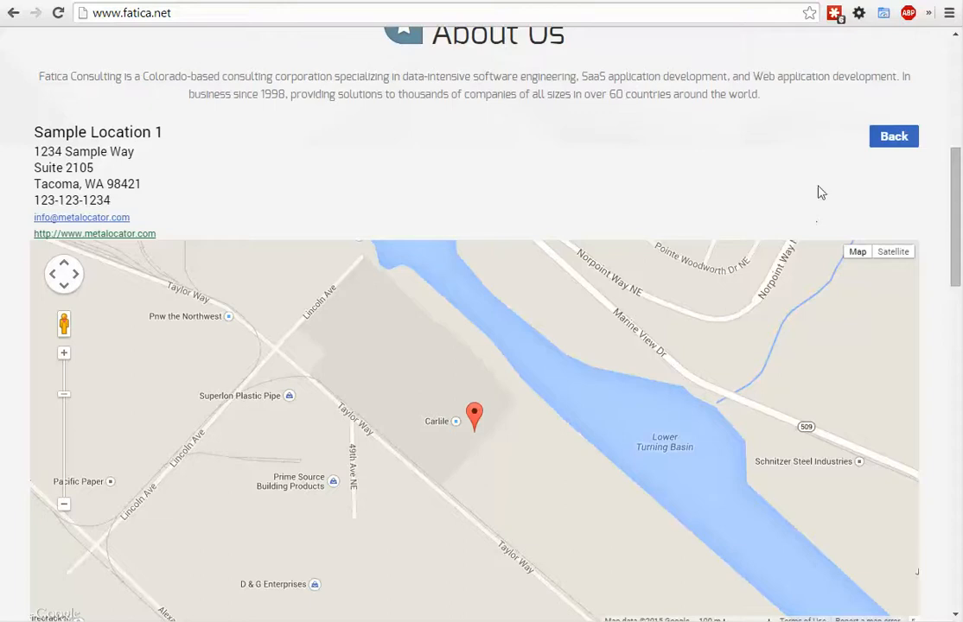
drag(956, 230, 928, 122)
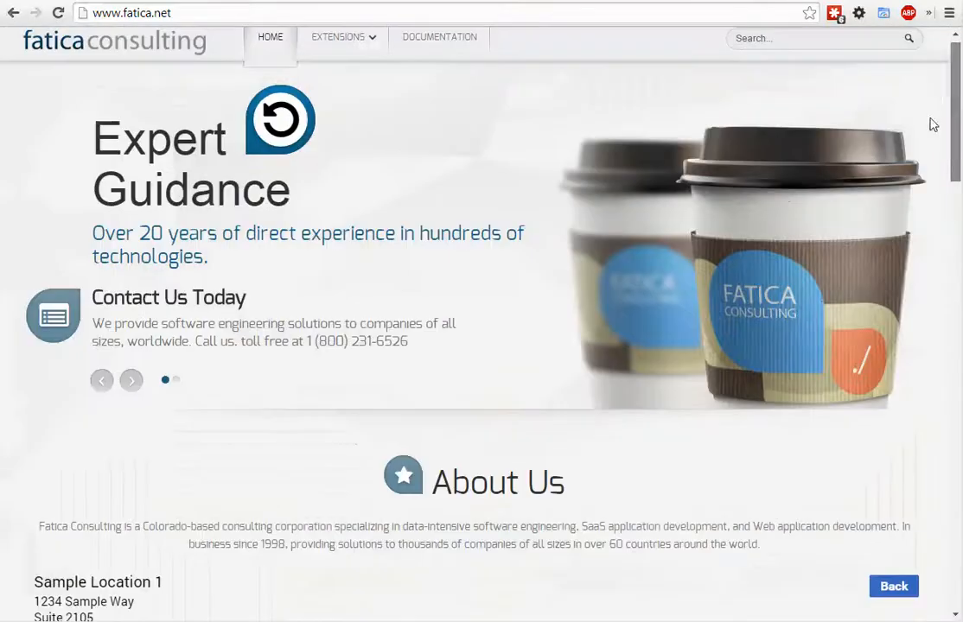
scroll(533, 147, up, 1)
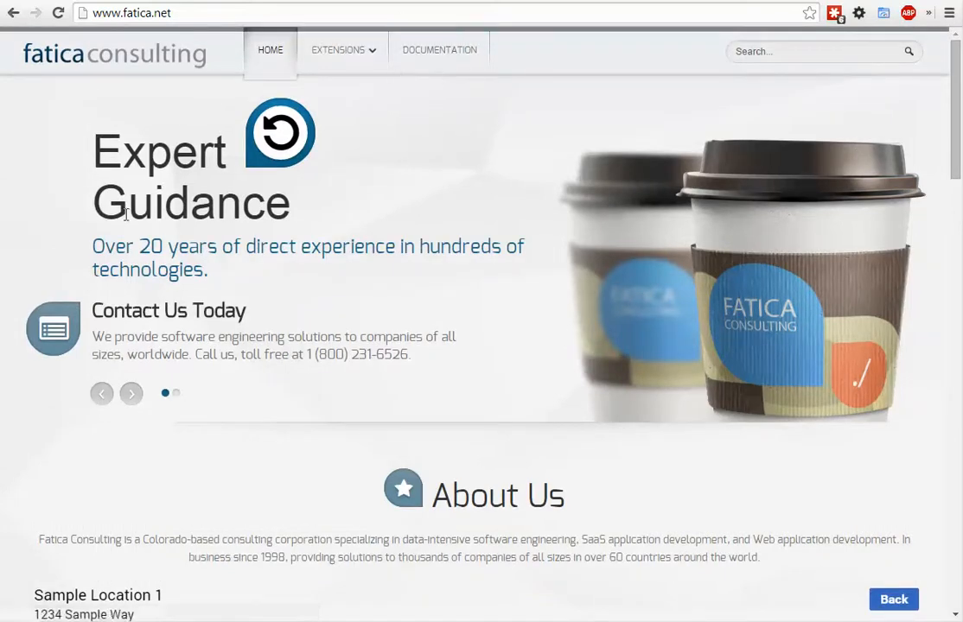
scroll(70, 134, down, 5)
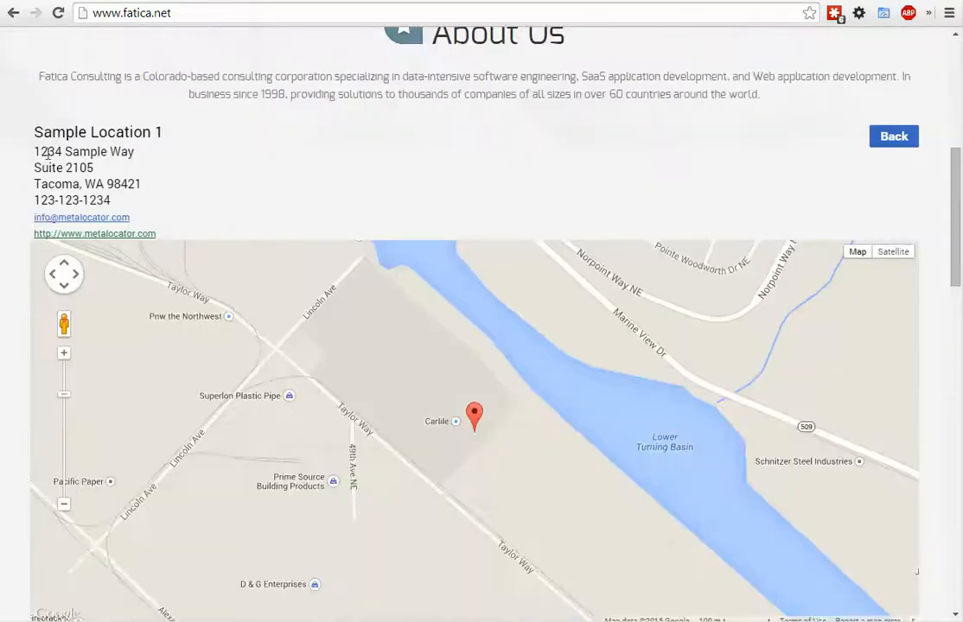
scroll(35, 189, up, 4)
scroll(34, 188, up, 1)
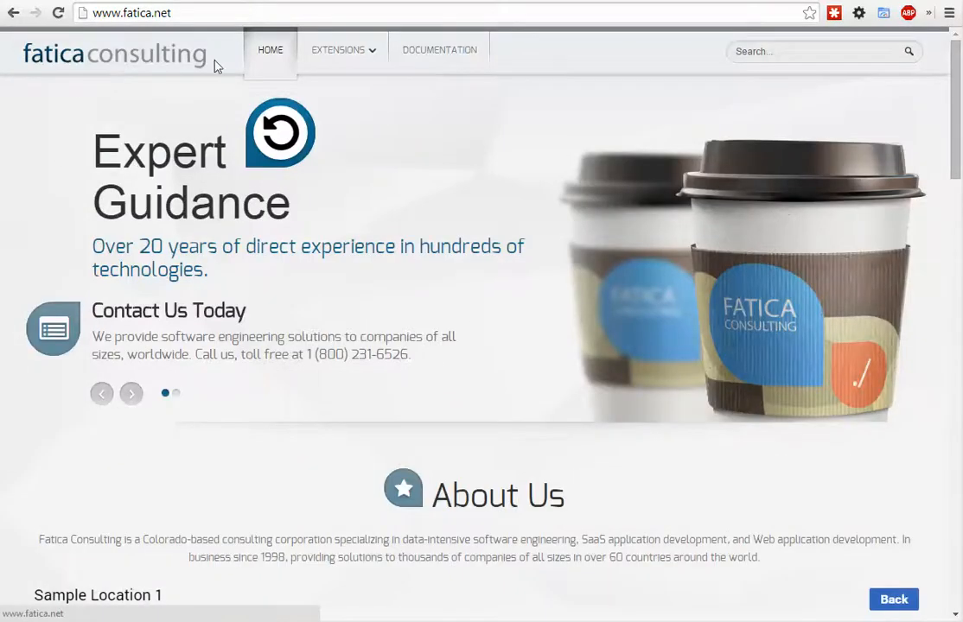
scroll(243, 155, down, 4)
scroll(26, 276, down, 12)
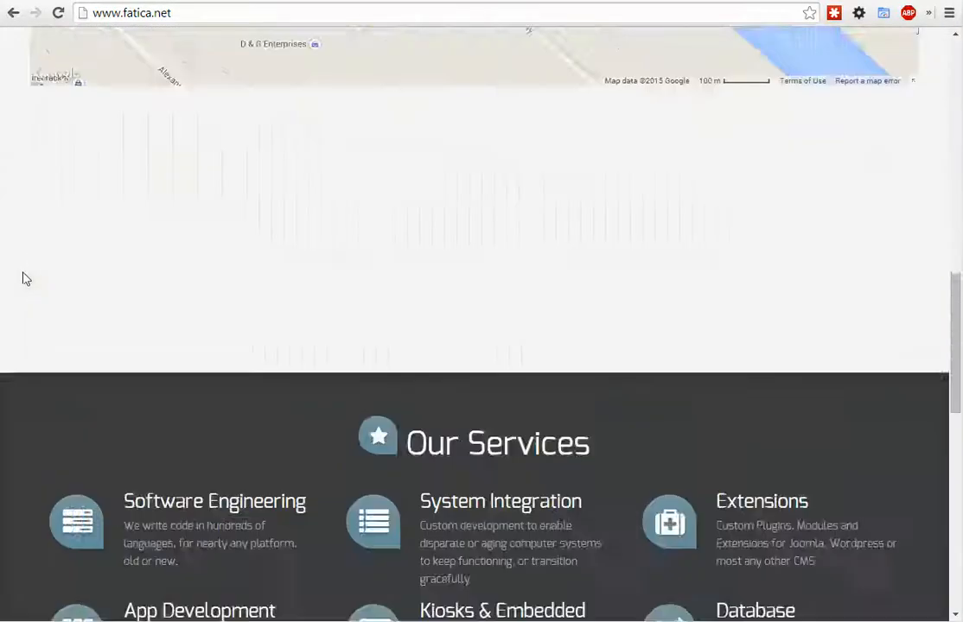
scroll(17, 302, up, 8)
scroll(26, 368, up, 9)
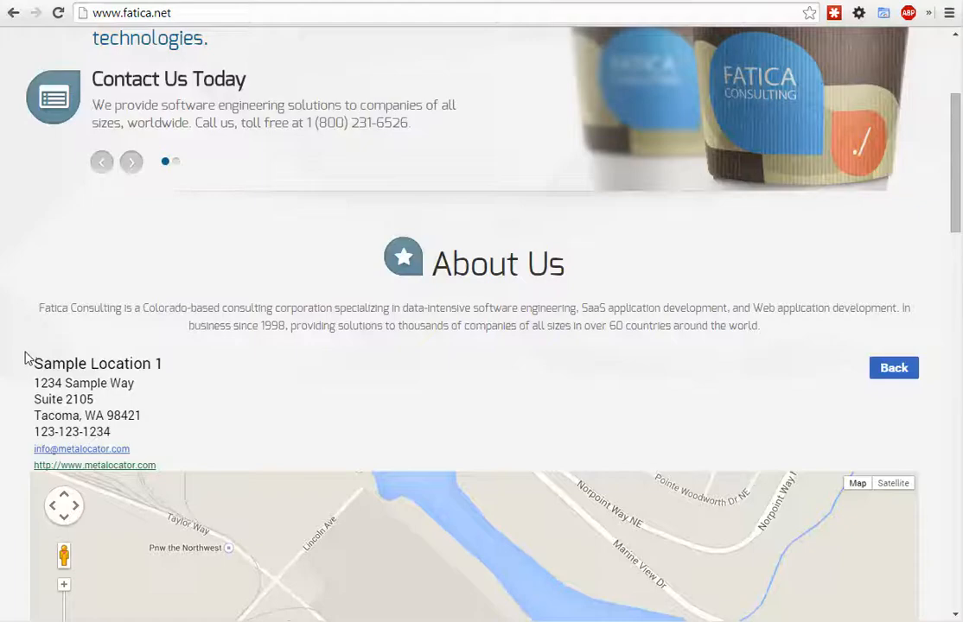
- Open the Payments & Donations documentation article about specifying multiple addresses in the admin notify email
click(433, 50)
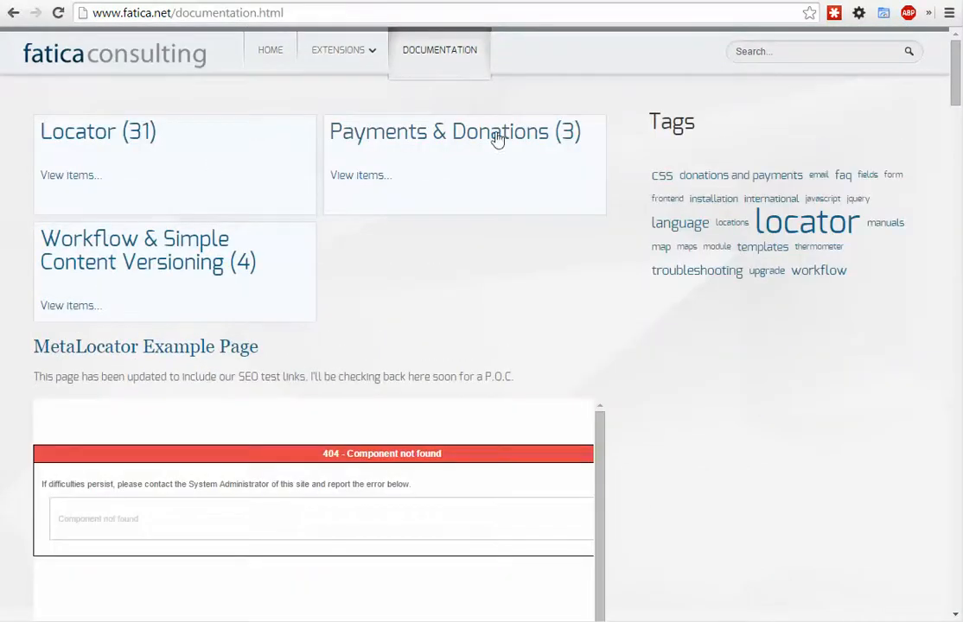
click(509, 149)
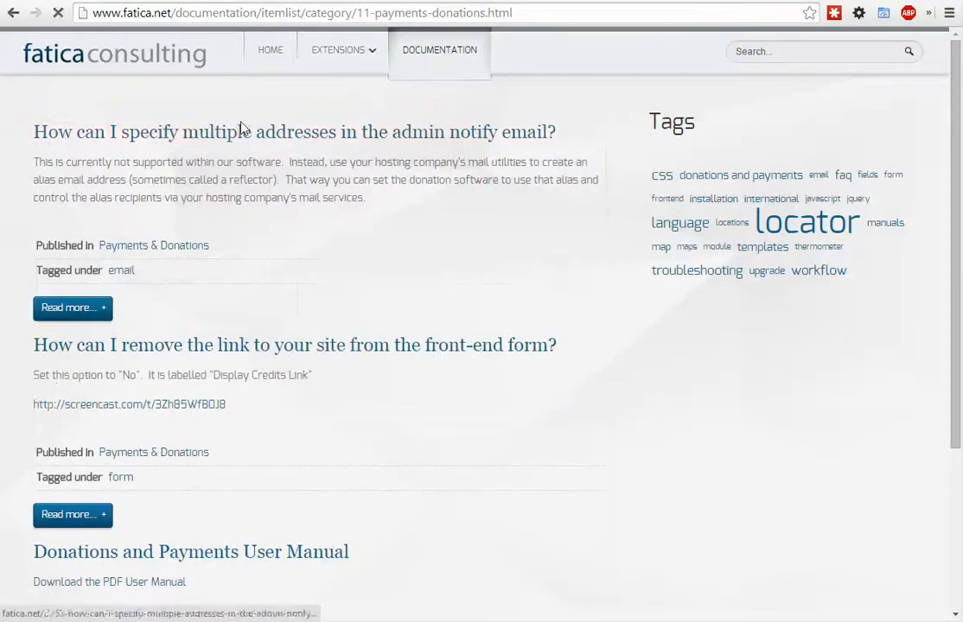
click(239, 128)
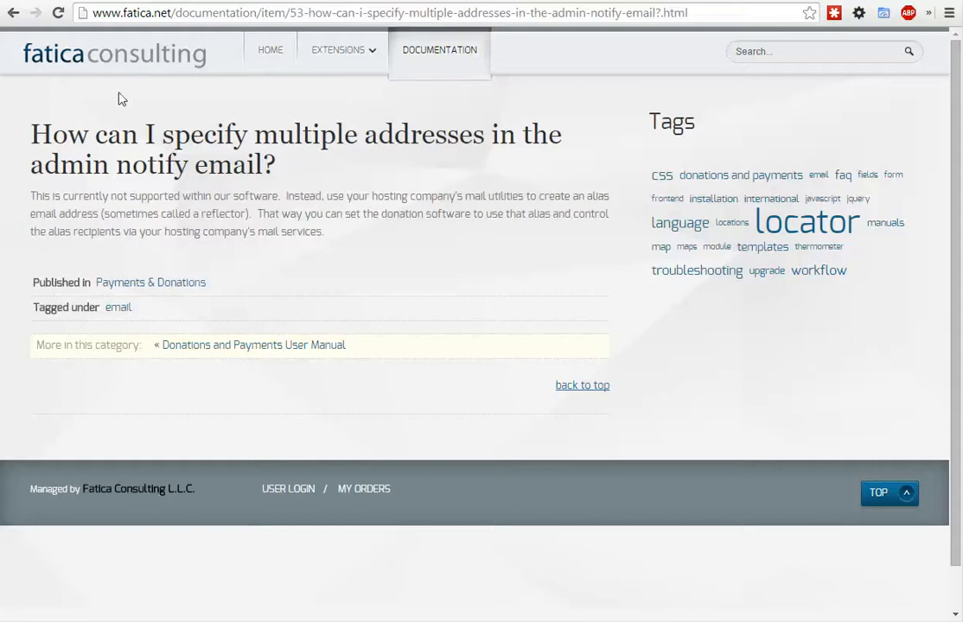
- Copy the documentation article's complete HTML source and paste it into the empty template.html in Dreamweaver
right_click(266, 249)
click(258, 217)
right_click(194, 246)
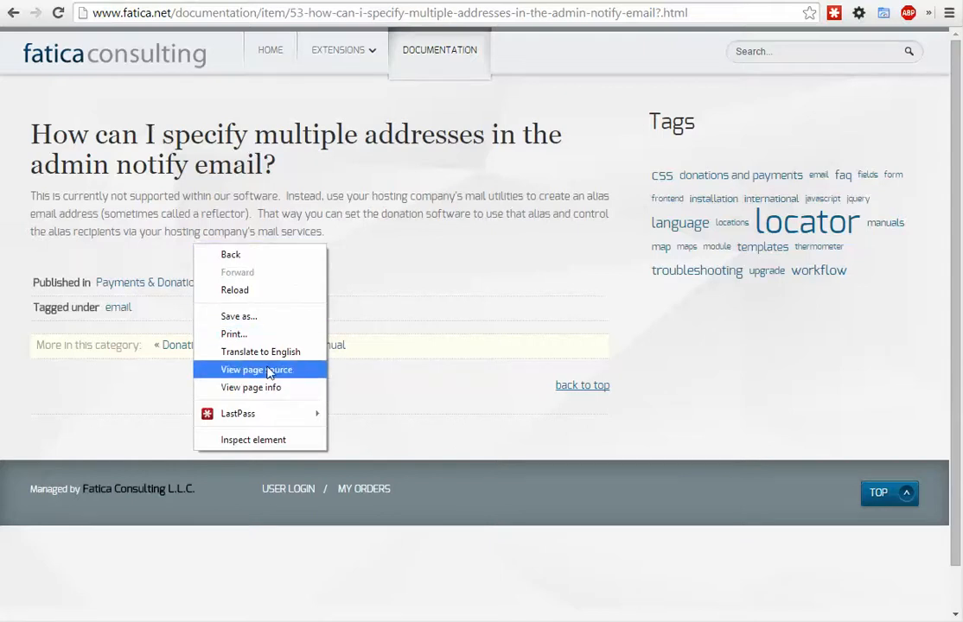
click(269, 373)
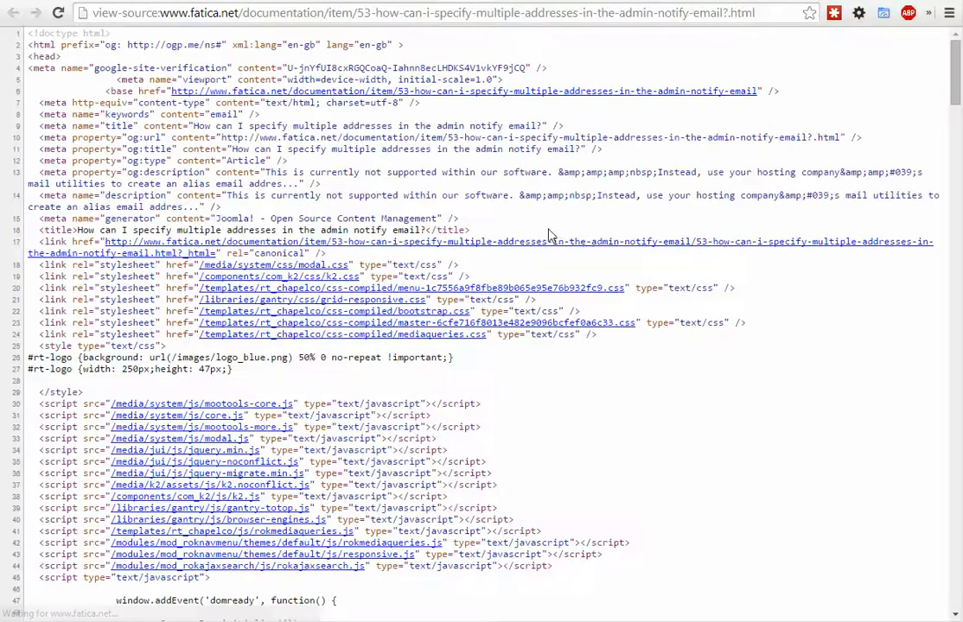
key(ctrl+a)
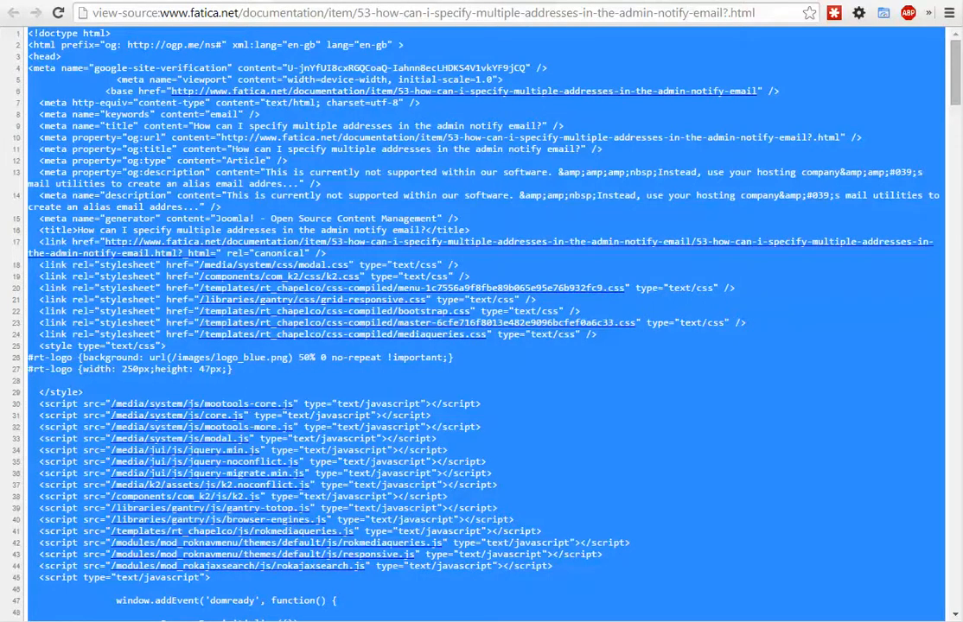
key(alt+Tab)
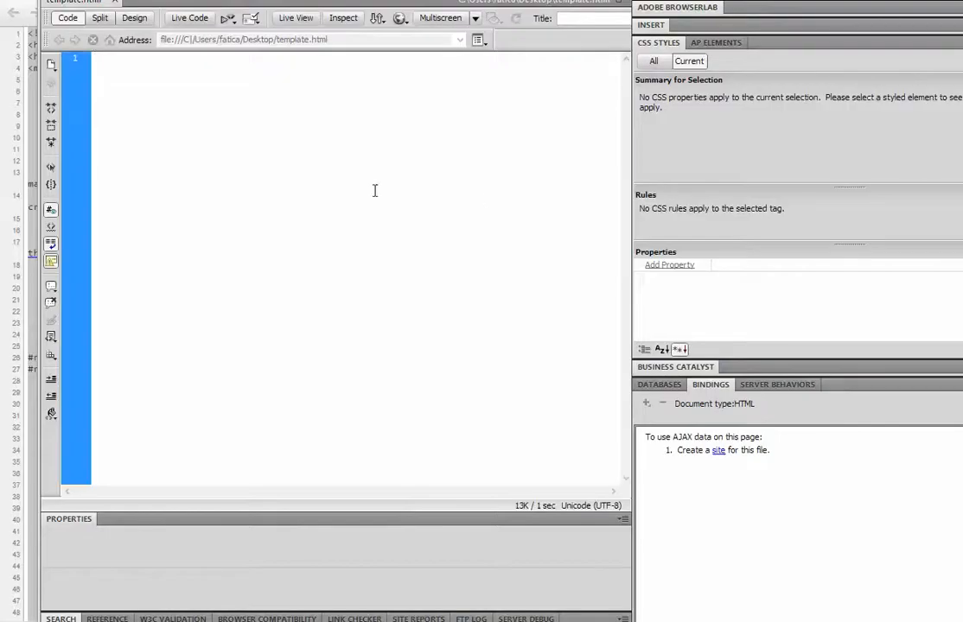
key(ctrl+v)
- Display template.html visually and delete the rt-transition div holding the article and the Tags section
scroll(373, 190, up, 10)
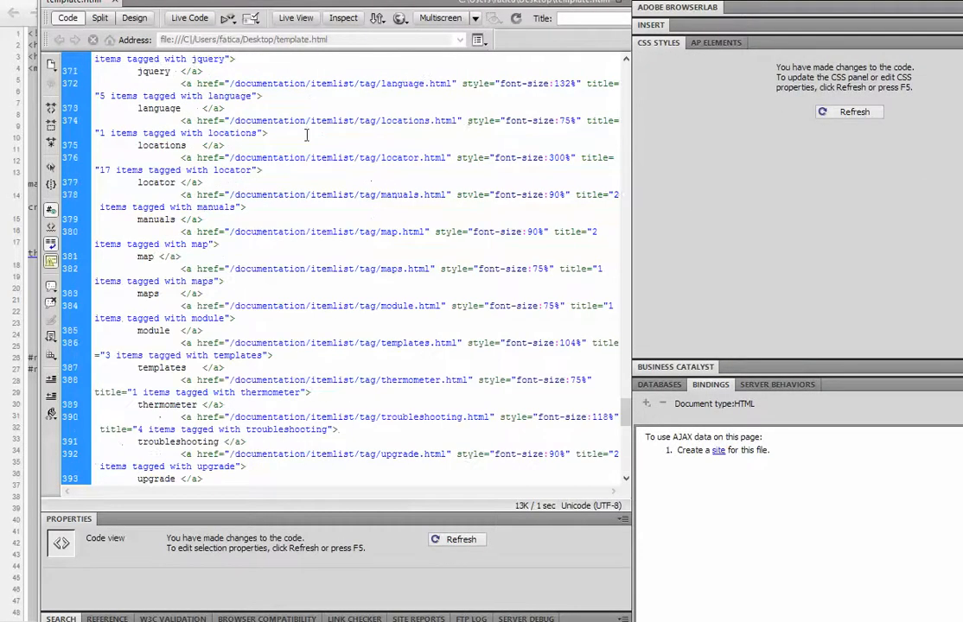
click(134, 17)
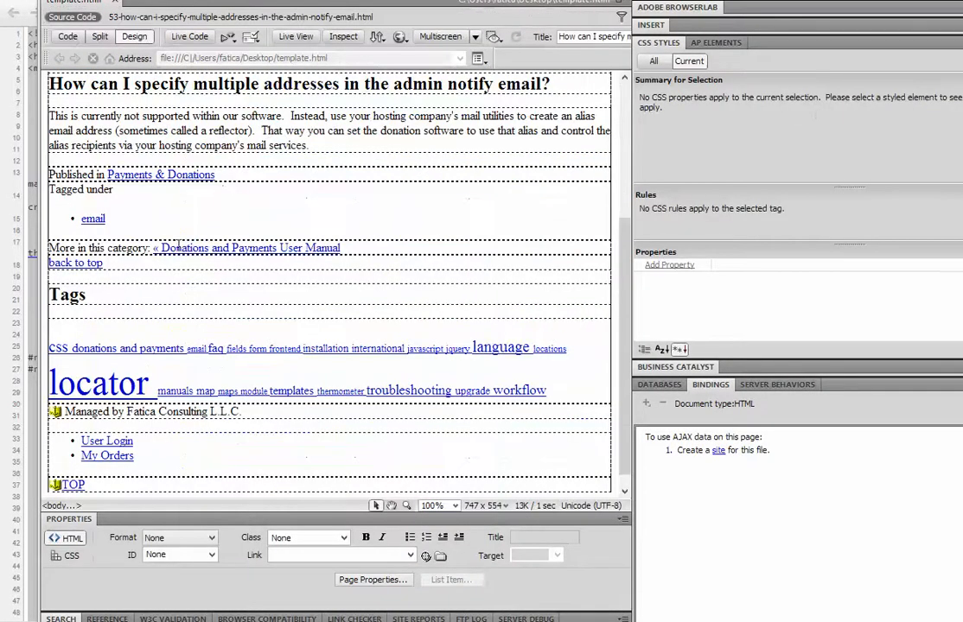
scroll(274, 197, up, 2)
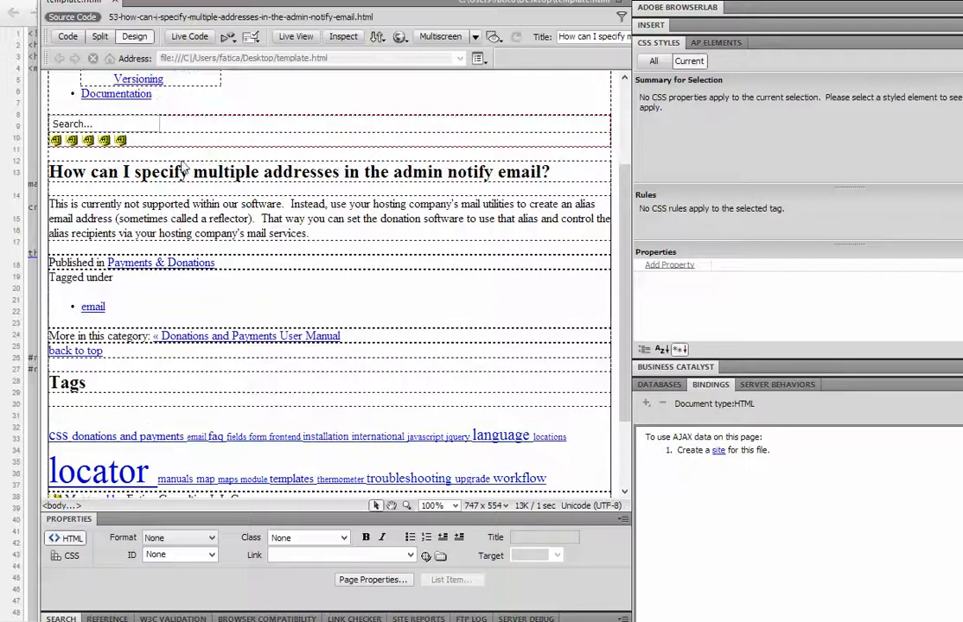
click(191, 171)
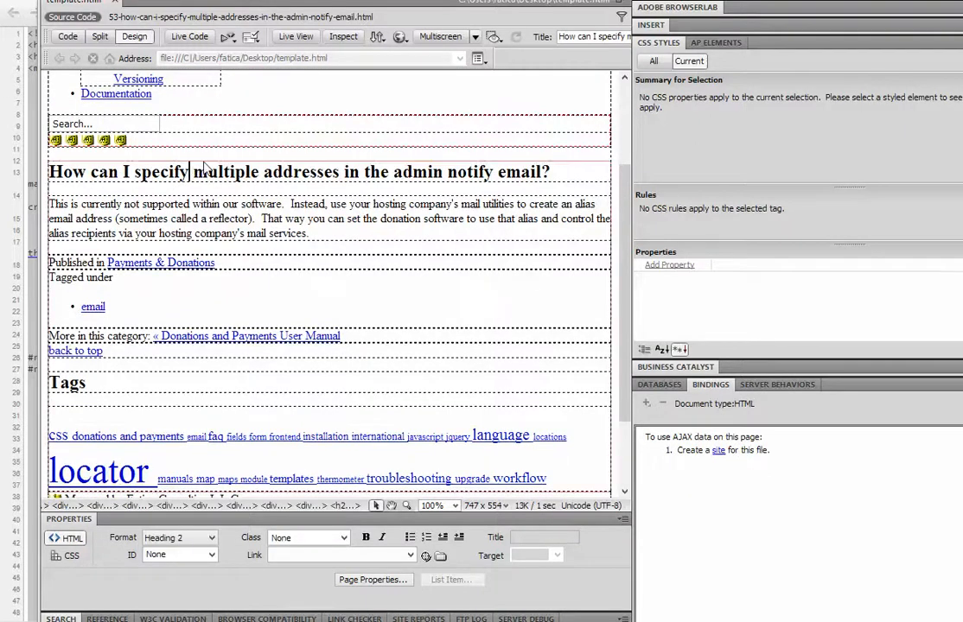
click(203, 162)
scroll(172, 223, down, 2)
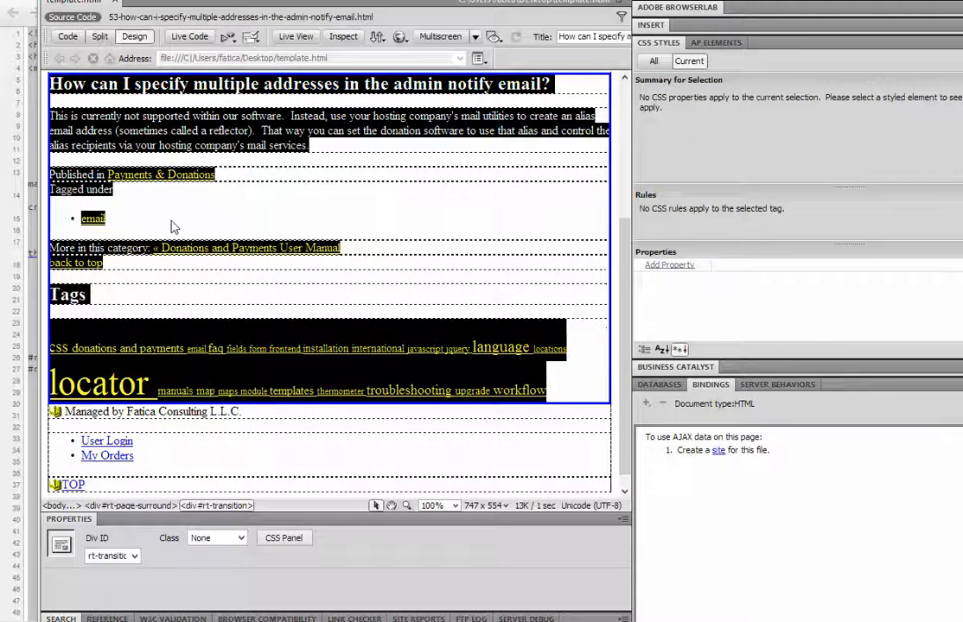
scroll(297, 266, up, 2)
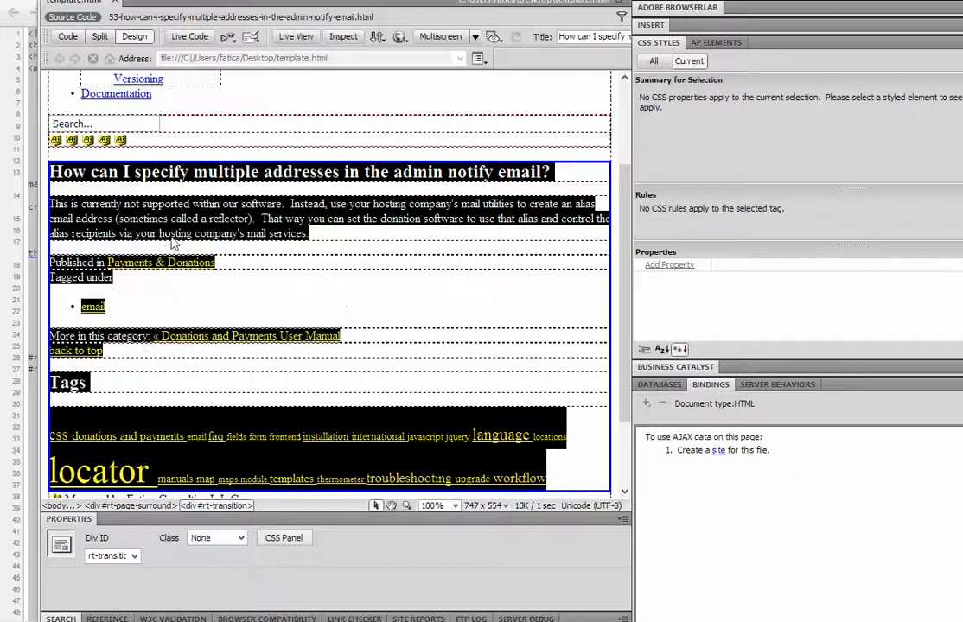
scroll(149, 226, down, 1)
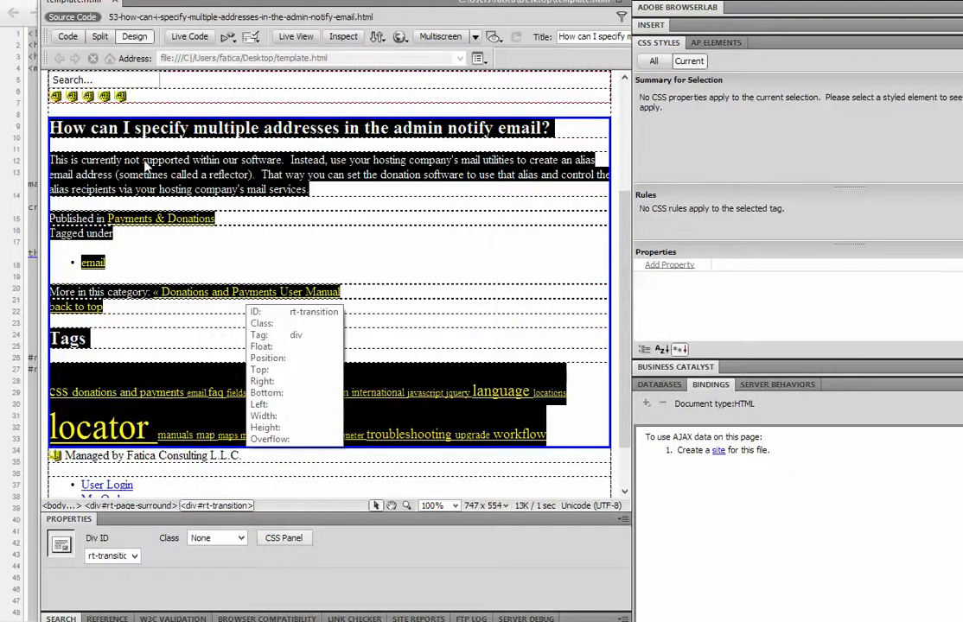
key(Delete)
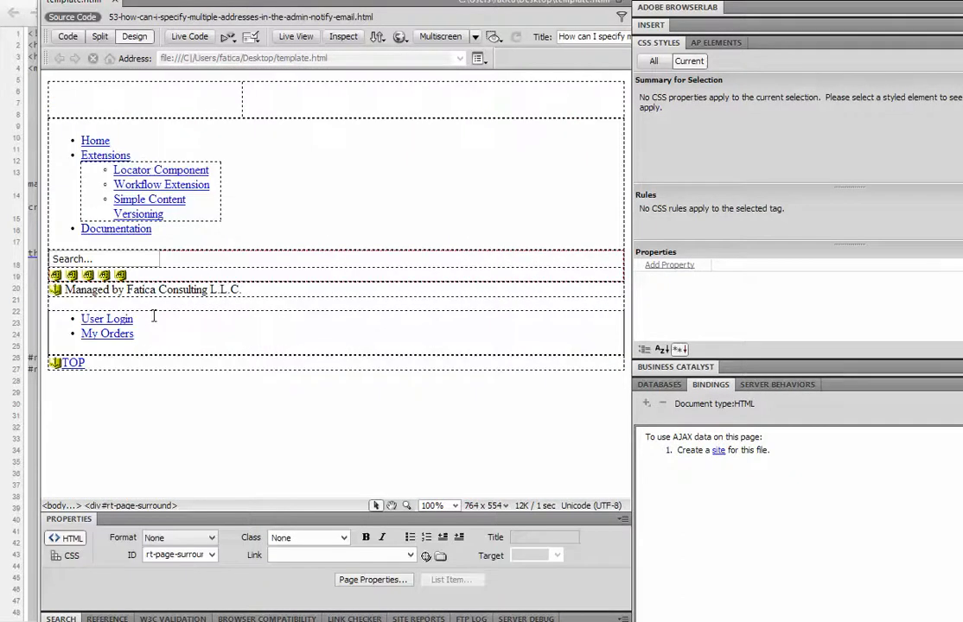
- Show template.html's source and insert the comment <!-- Marker --> with blank lines around it after the clear div inside rt-drawer's rt-container
click(66, 36)
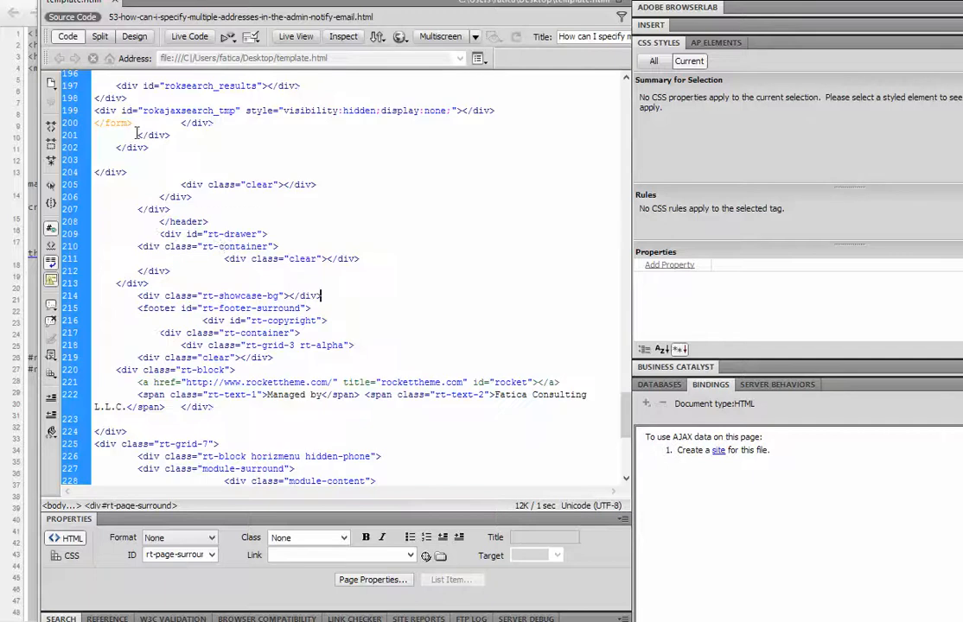
click(232, 252)
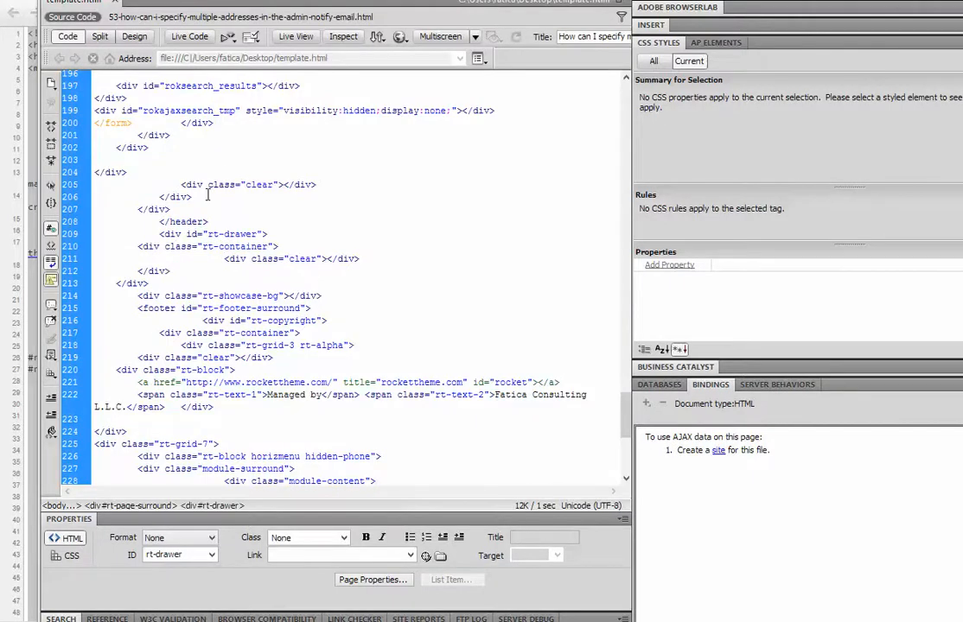
click(358, 258)
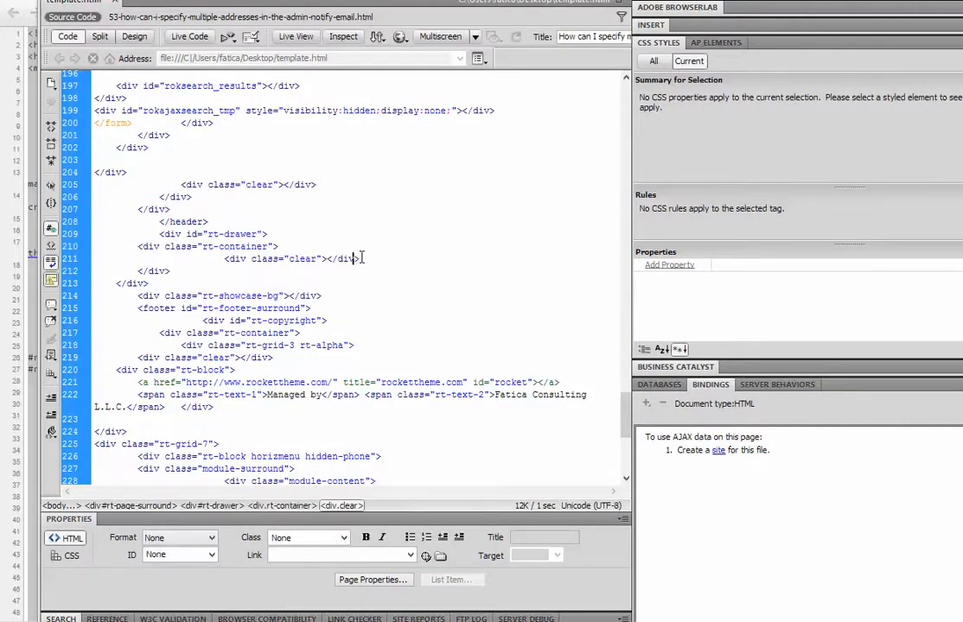
key(Return)
key(Return)
text(<!-- Marker -)
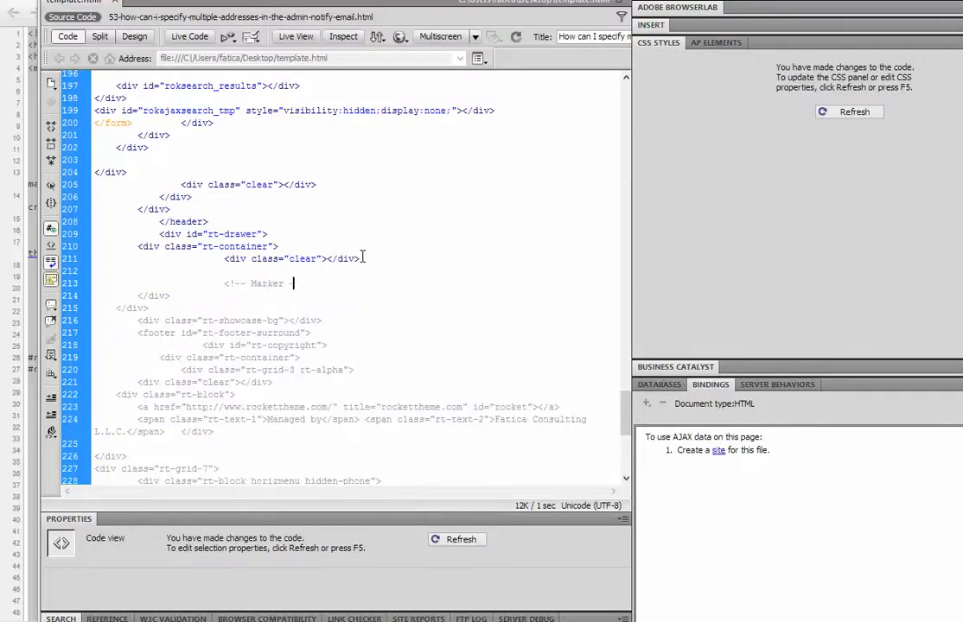
text(->)
key(Return)
key(Return)
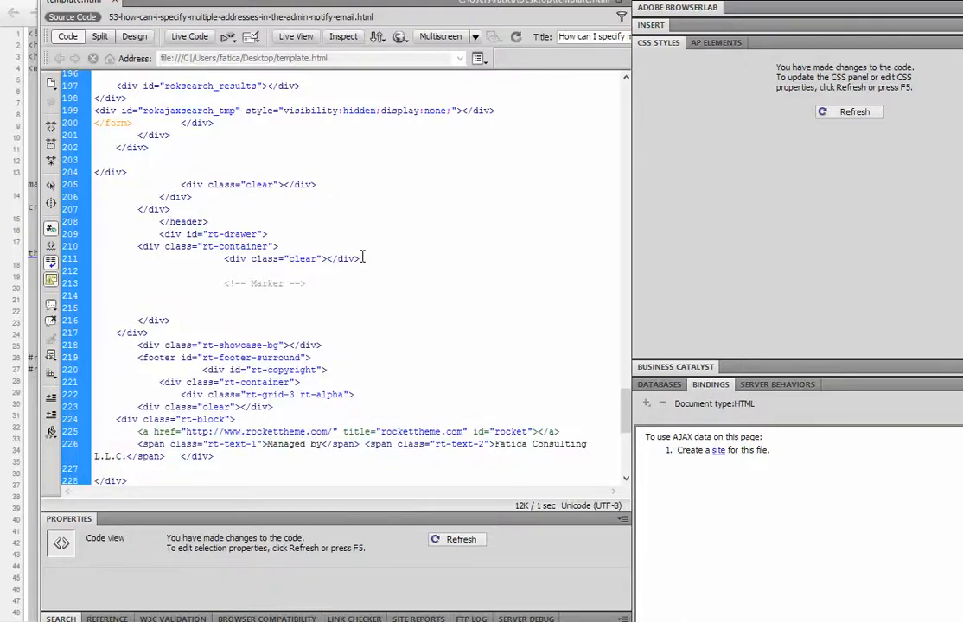
drag(312, 303, 256, 434)
click(292, 361)
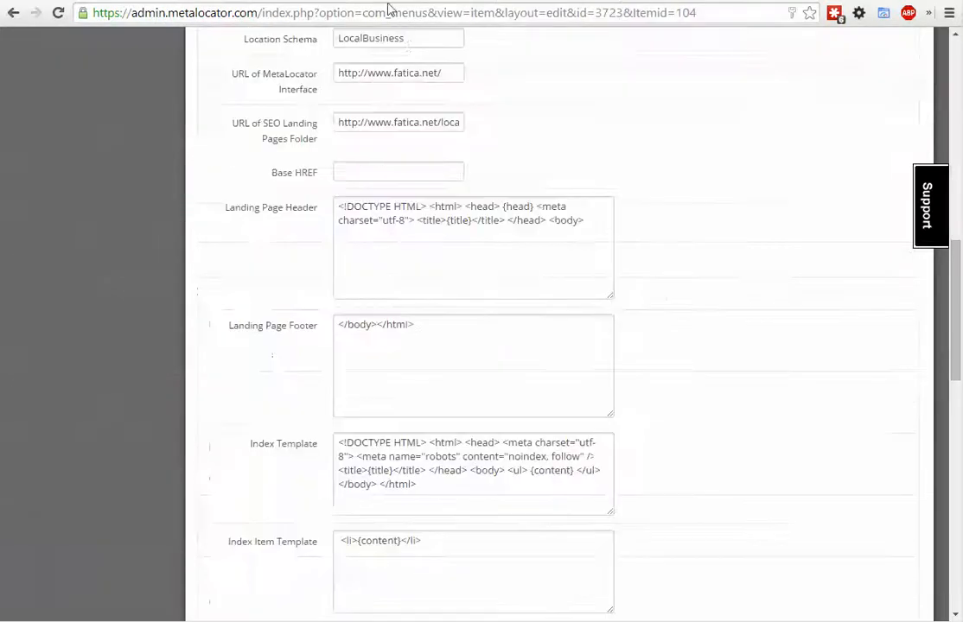
- Find the {head} placeholder in MetaLocator's Landing Page Header and add {head} directly below the opening <head> tag of template.html in Dreamweaver
drag(502, 208, 537, 206)
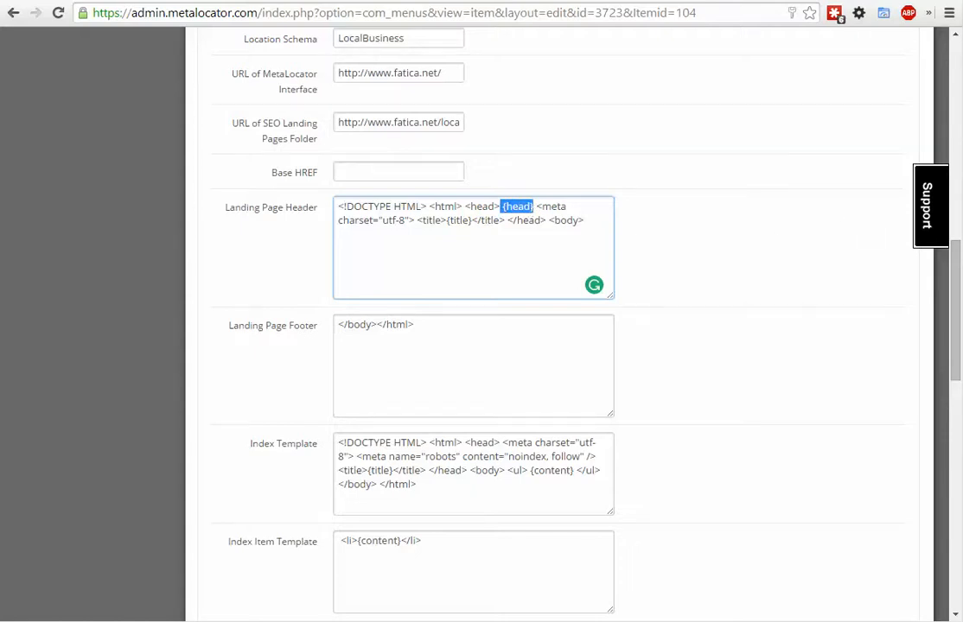
key(alt+Tab)
drag(610, 477, 610, 171)
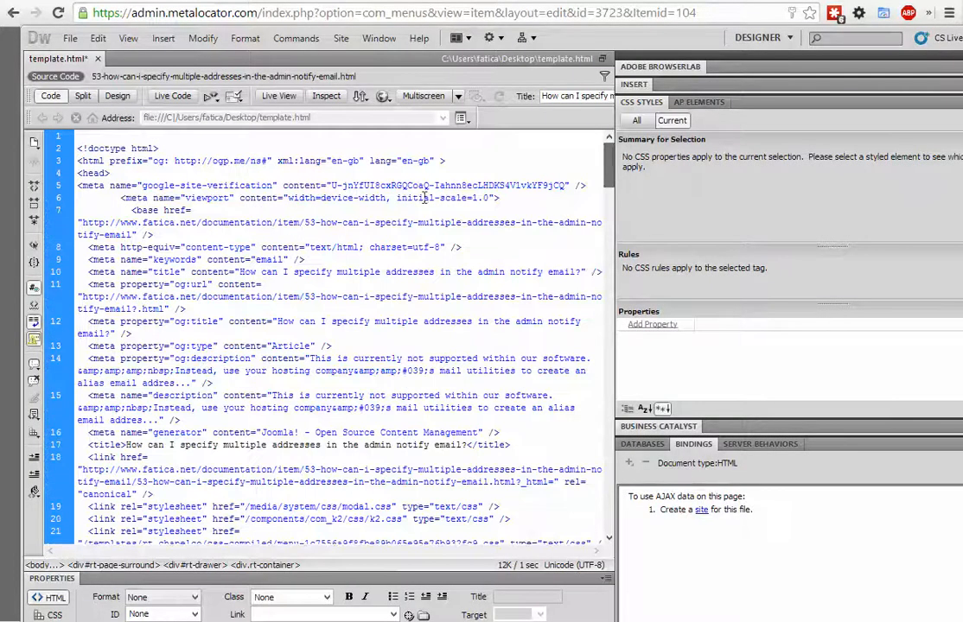
click(160, 233)
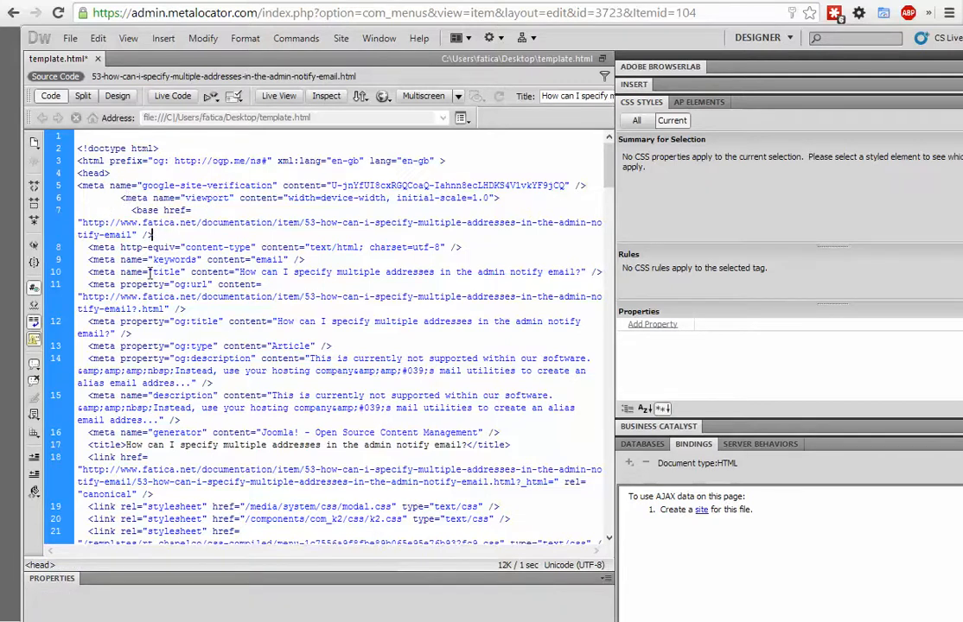
key(Return)
text(</head>)
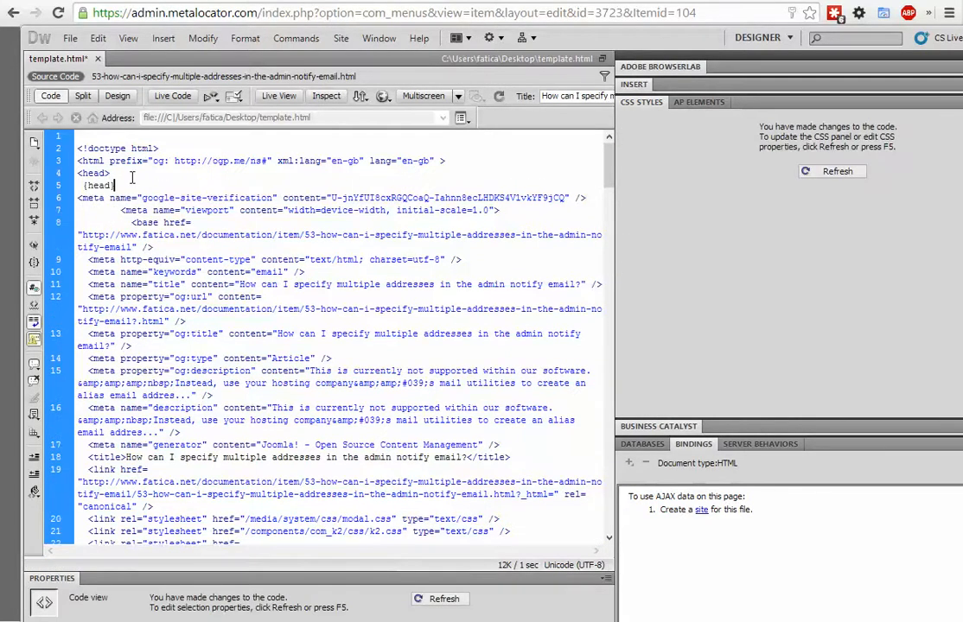
- Replace the text of the page's title tag with "Fatica Locator - {title}"
scroll(188, 255, down, 5)
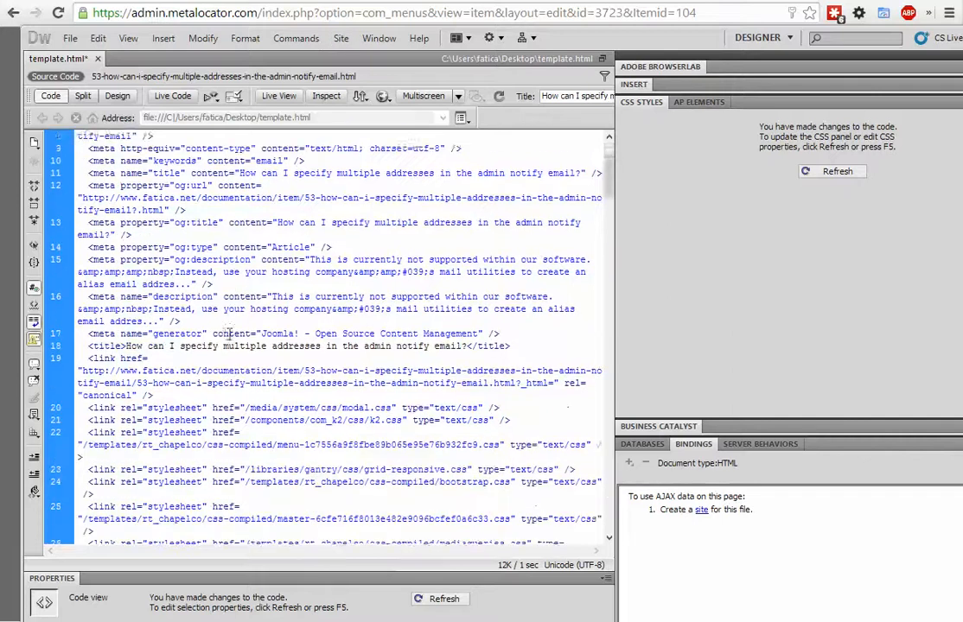
scroll(170, 346, up, 1)
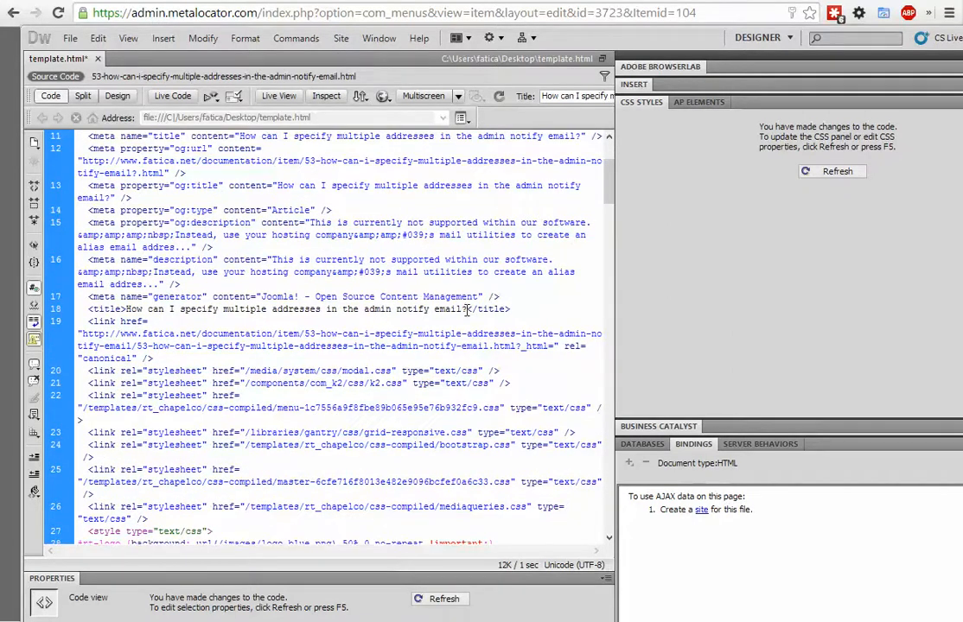
drag(467, 309, 126, 310)
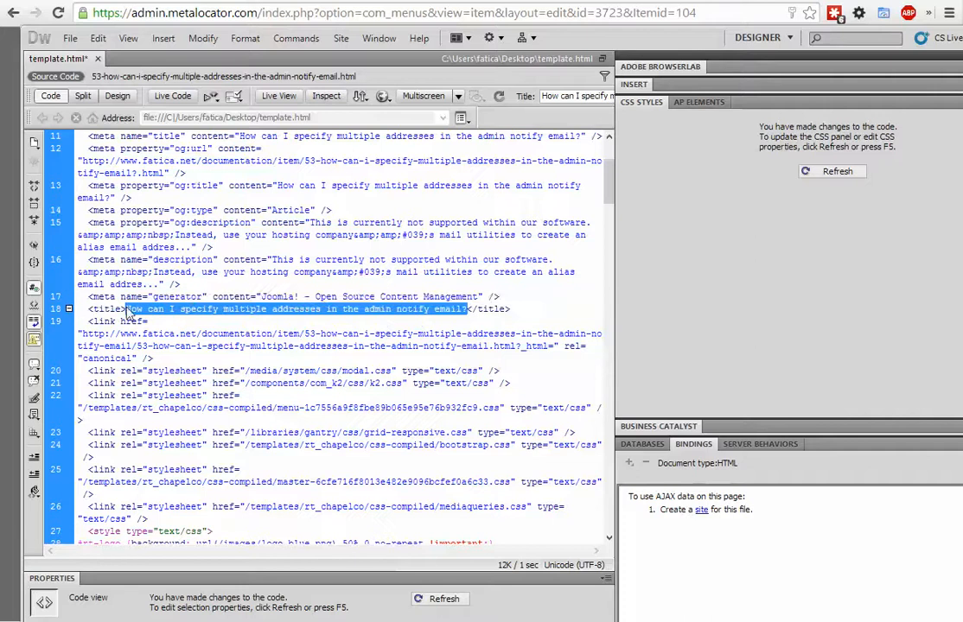
text(Fatica)
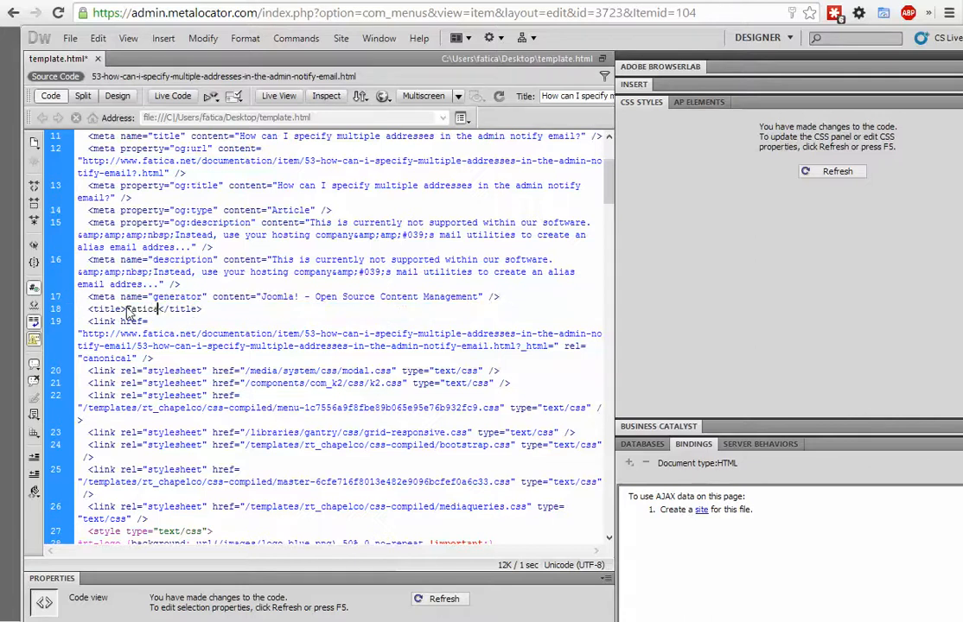
text( Locator - {title)
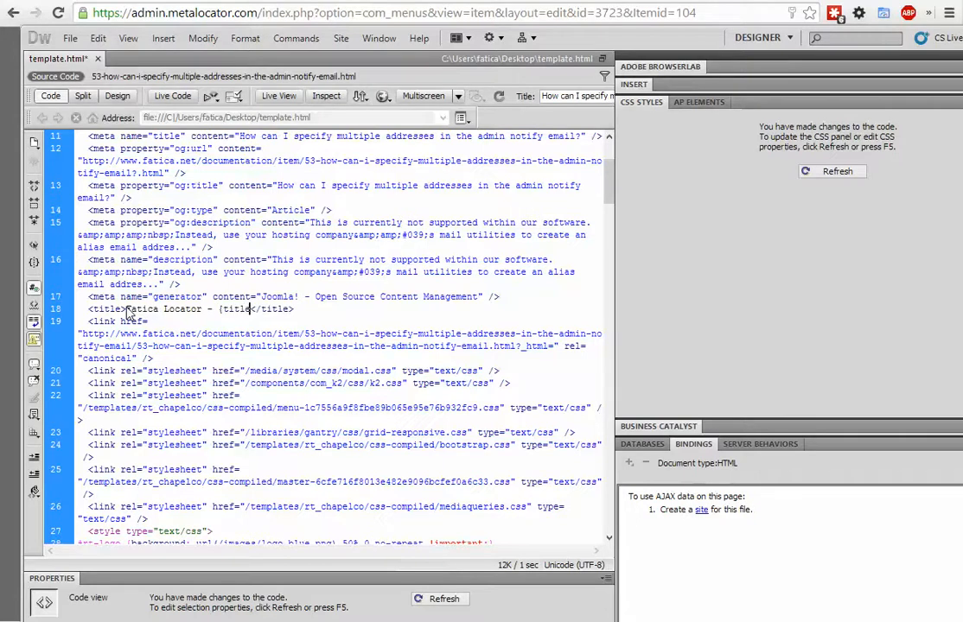
text(})
- Delete the canonical link tag and the base href tag from the head of template.html
drag(83, 322, 180, 357)
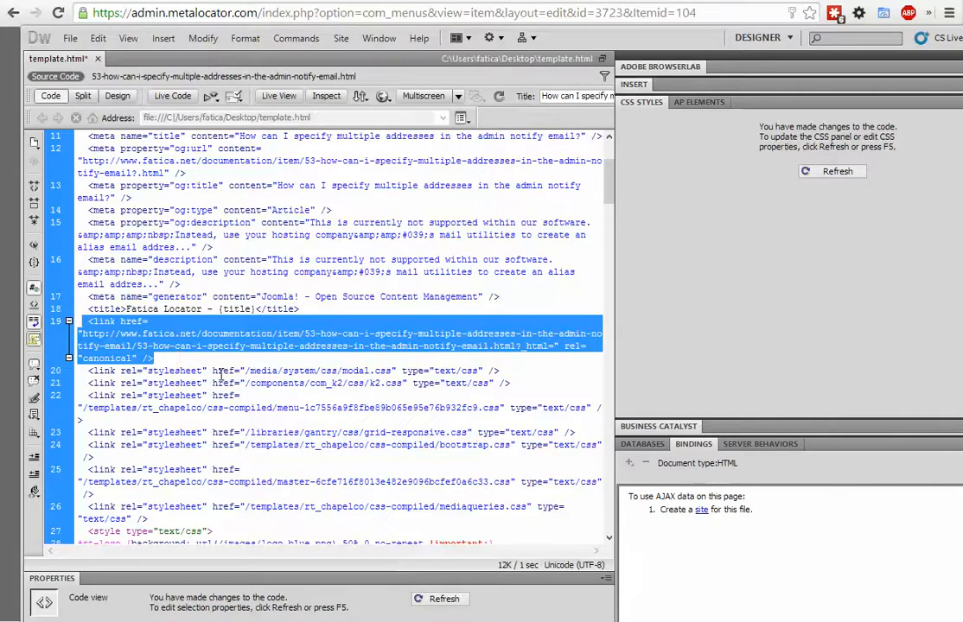
click(242, 362)
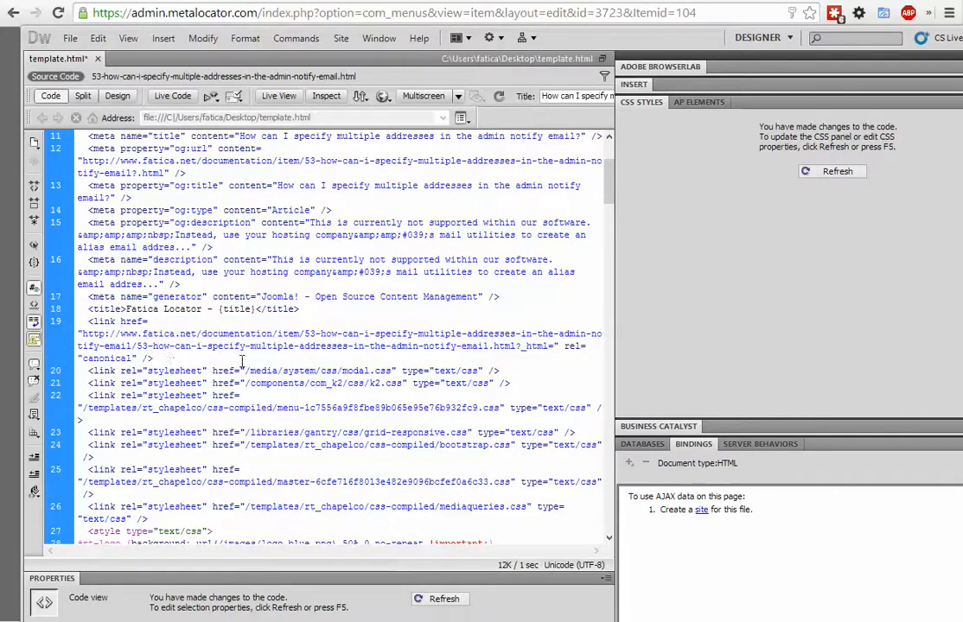
triple_click(162, 360)
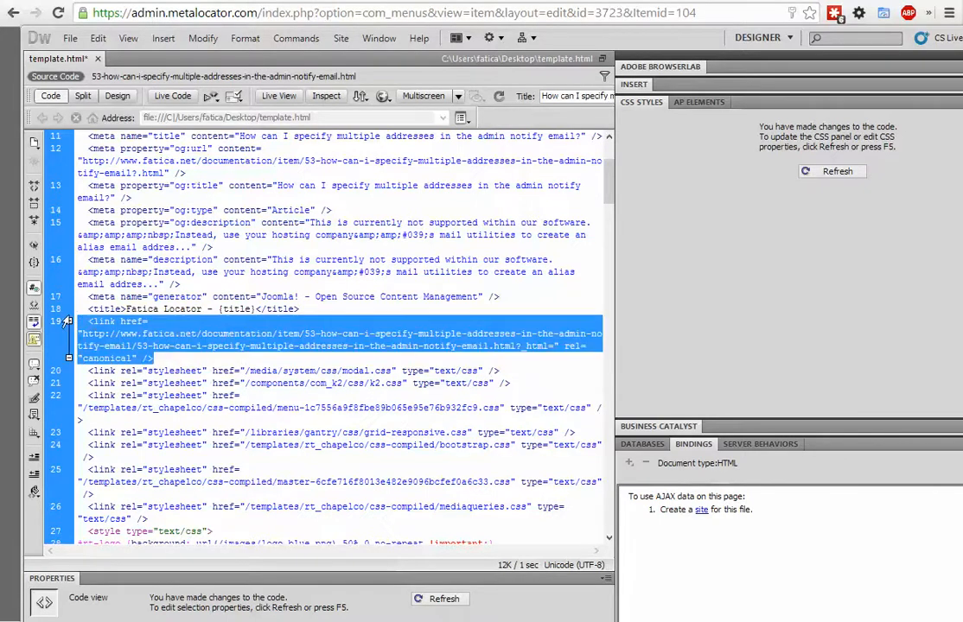
key(Delete)
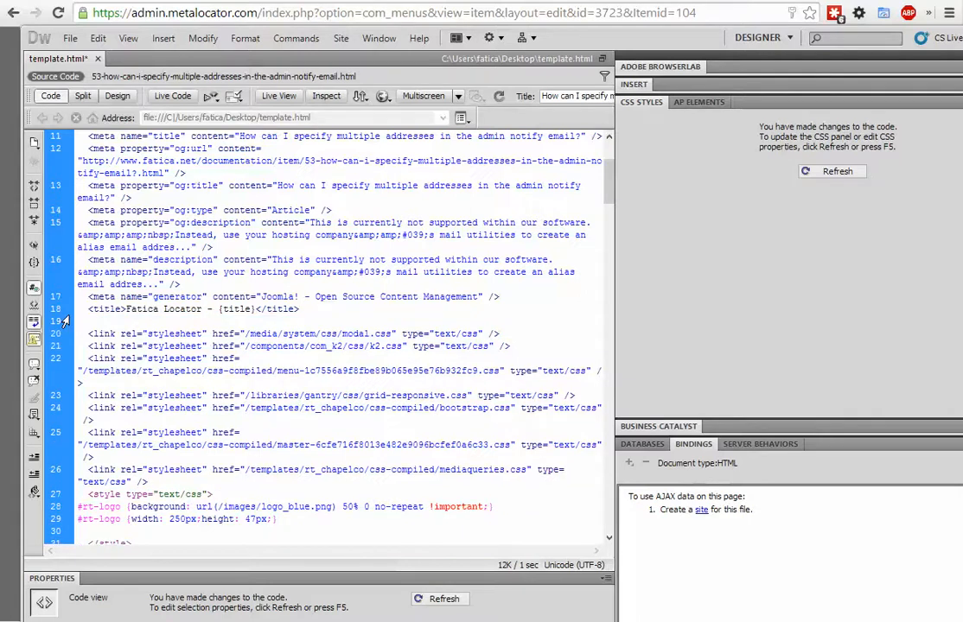
scroll(268, 407, up, 4)
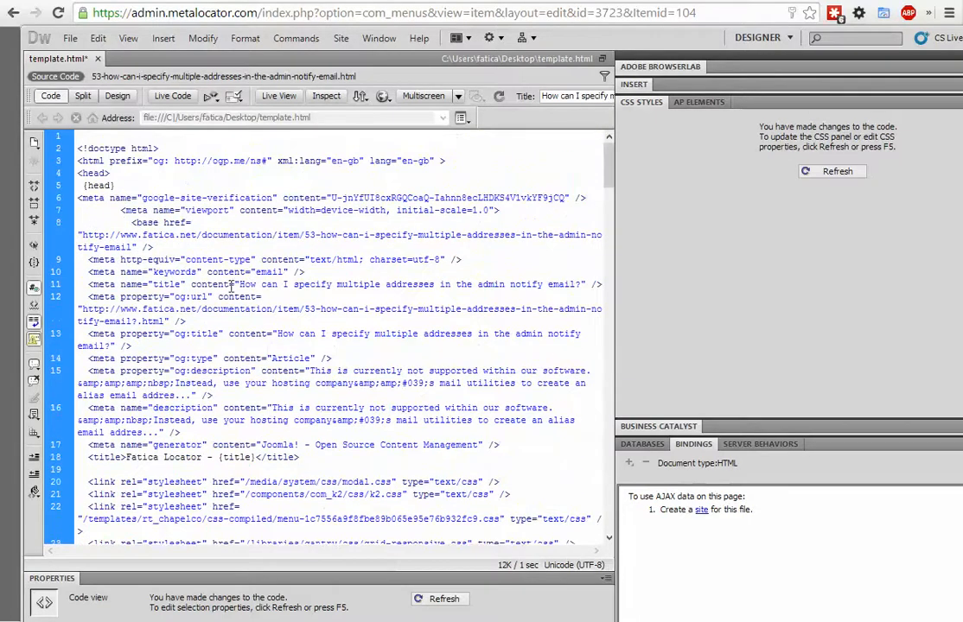
drag(186, 246, 115, 227)
key(Delete)
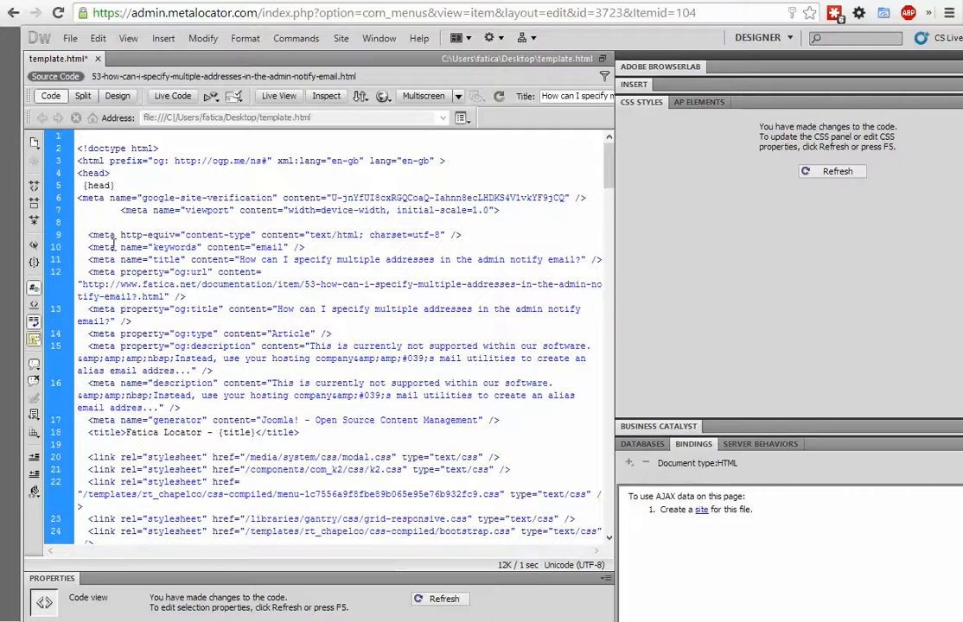
- Cut the code from the start of template.html through the Marker comment and replace MetaLocator's Landing Page Header content with it
scroll(198, 287, down, 4)
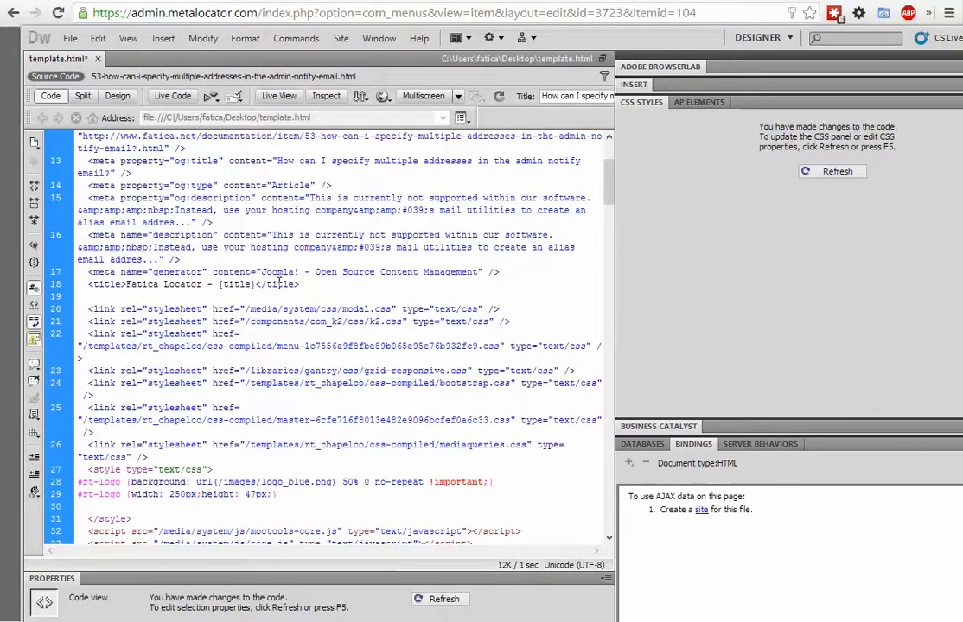
scroll(281, 241, down, 1)
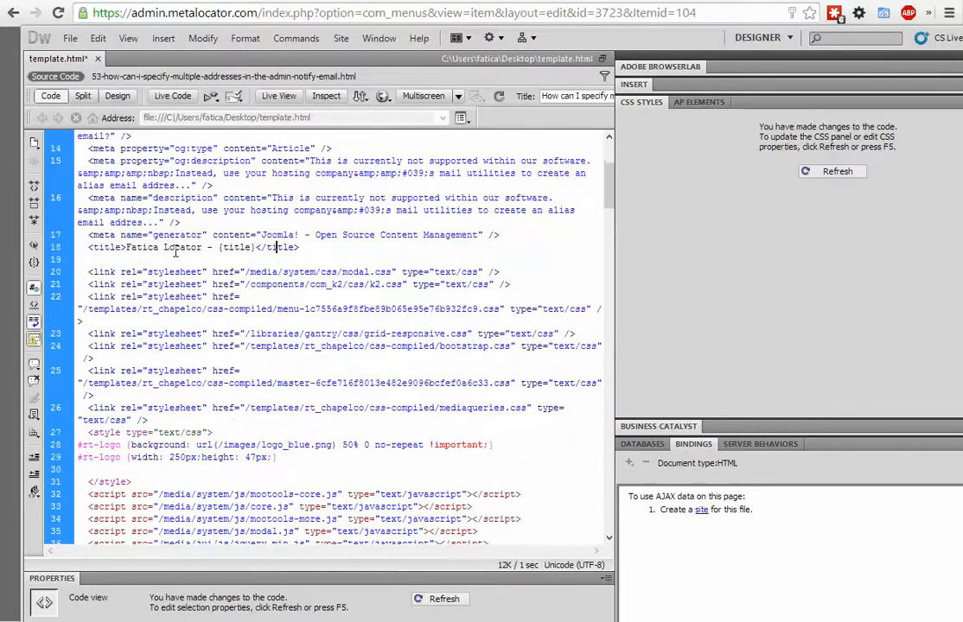
scroll(175, 250, down, 20)
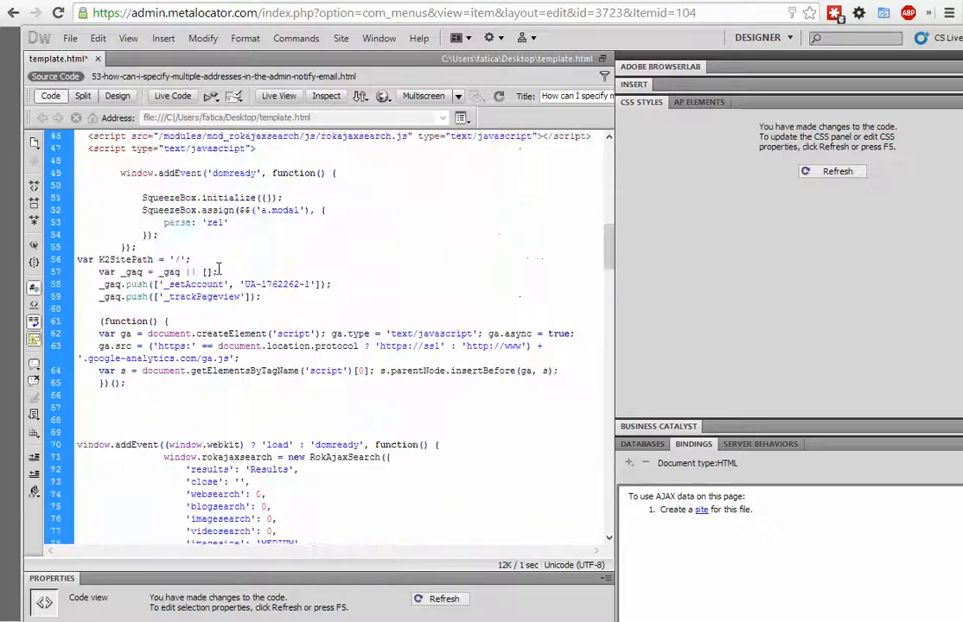
scroll(220, 268, down, 20)
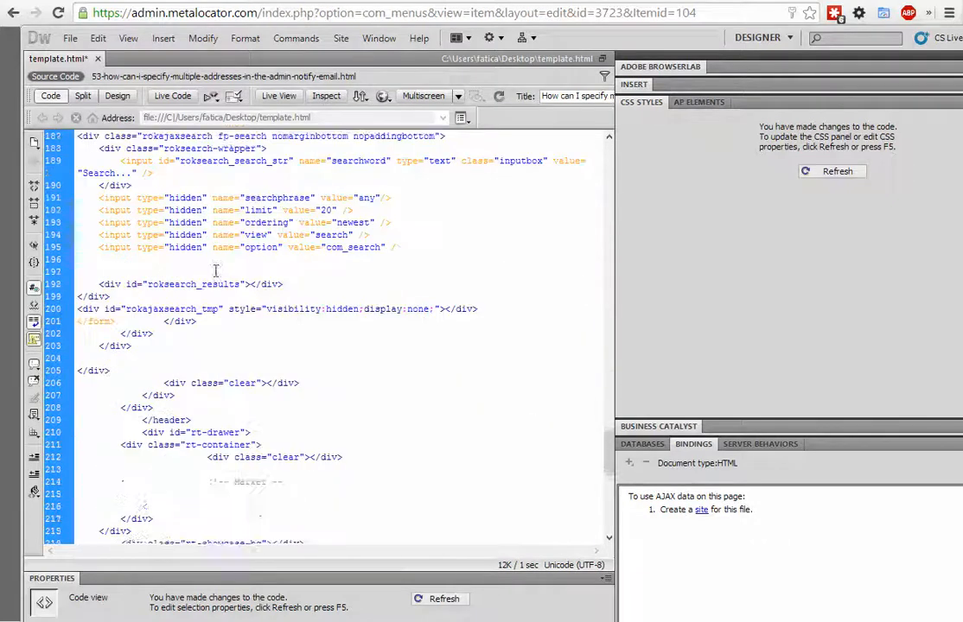
scroll(218, 272, up, 20)
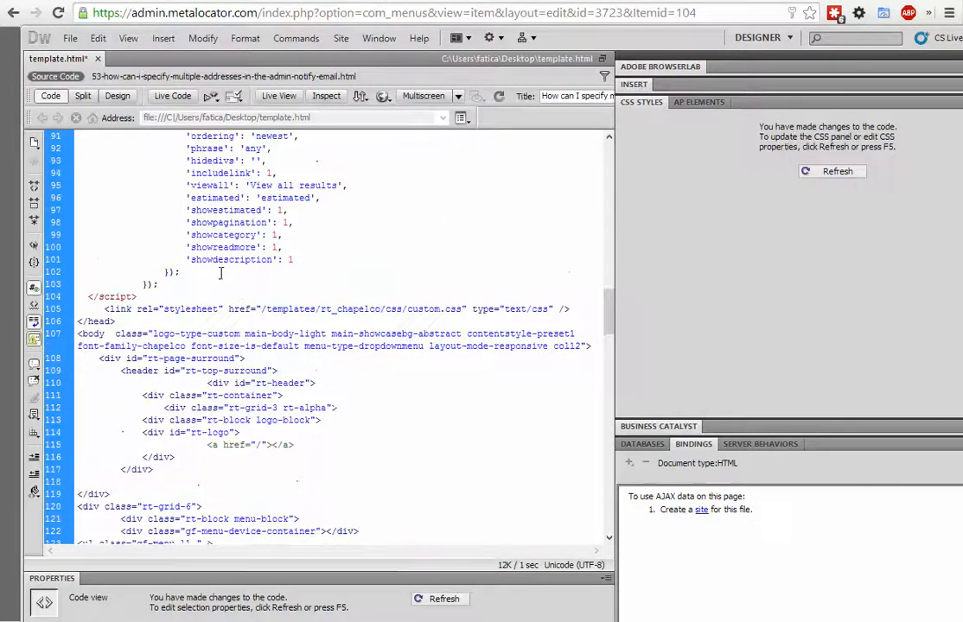
scroll(221, 273, up, 12)
scroll(220, 273, down, 20)
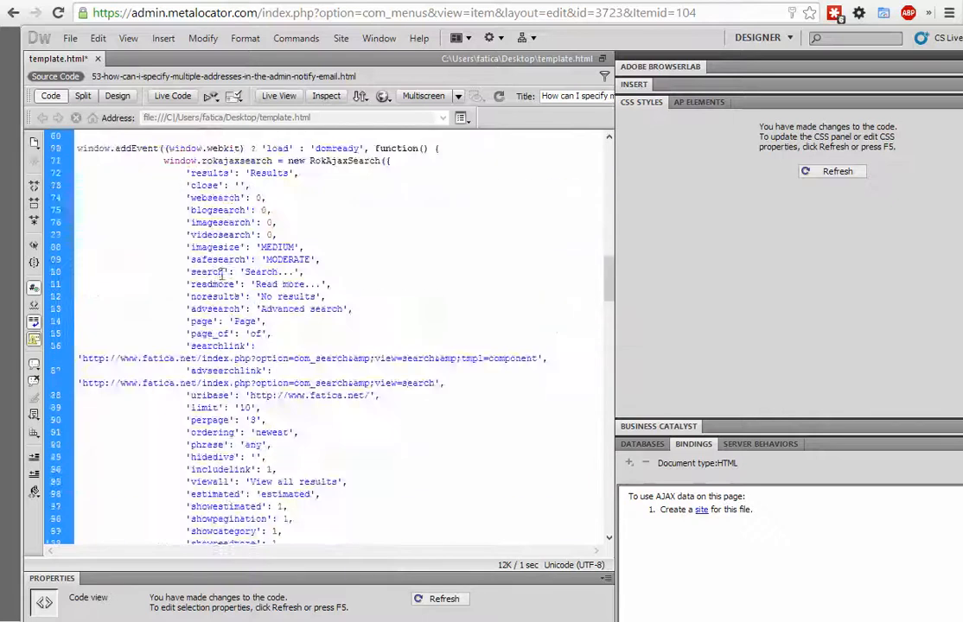
scroll(221, 273, down, 20)
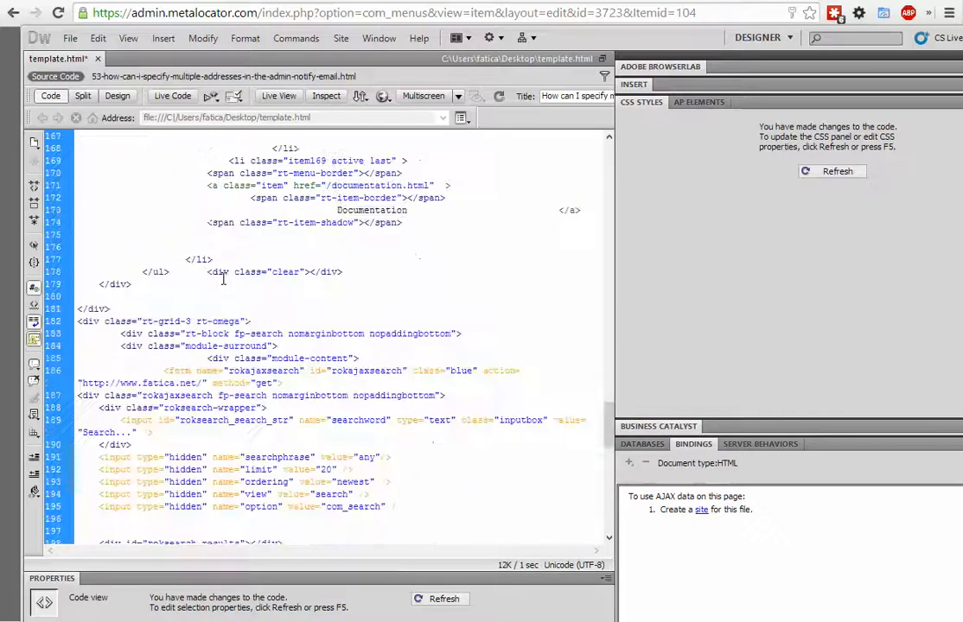
scroll(222, 278, down, 13)
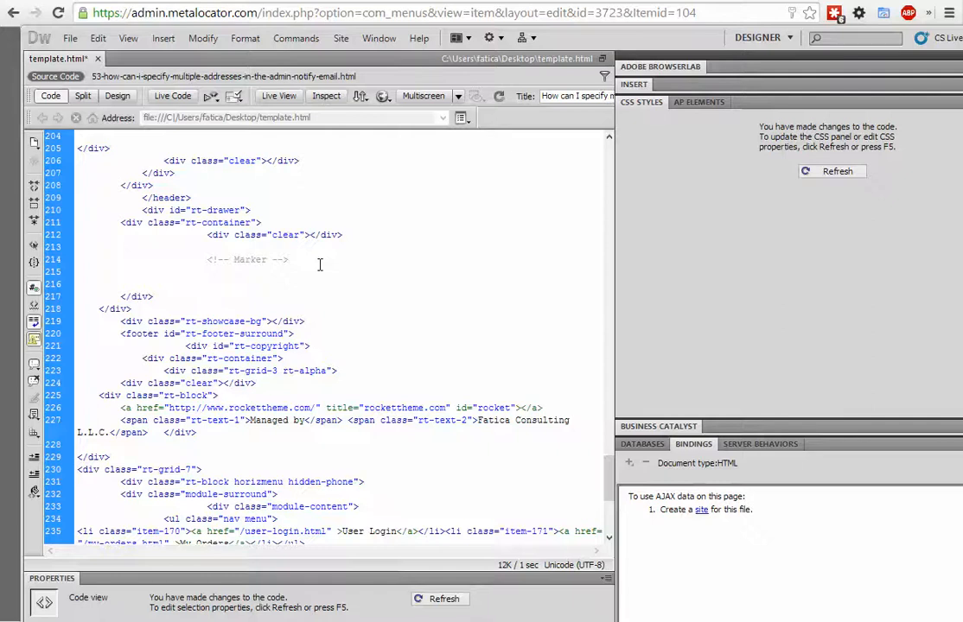
key(ctrl+a)
key(ctrl+v)
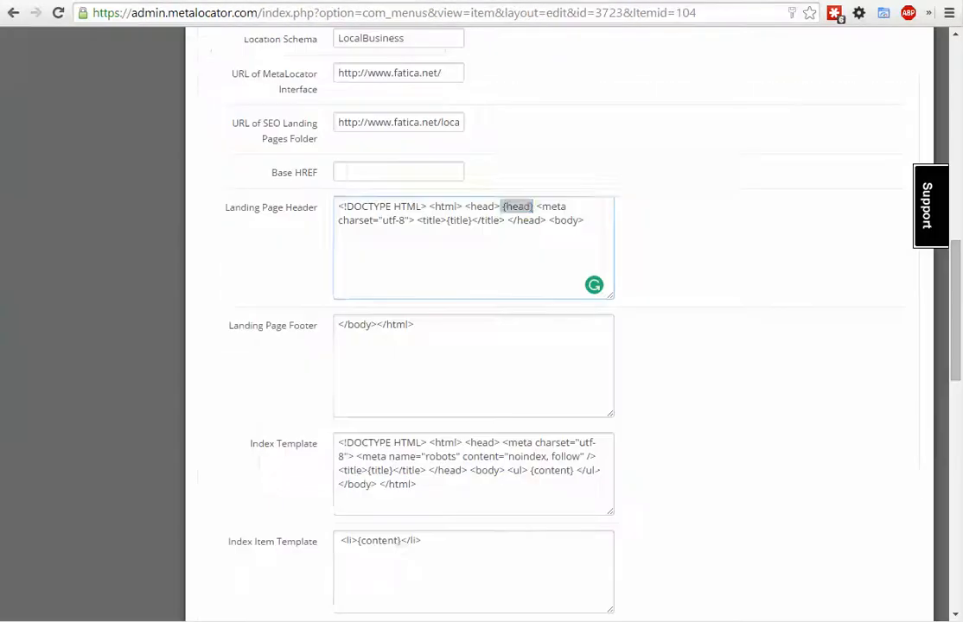
key(ctrl+a)
key(ctrl+v)
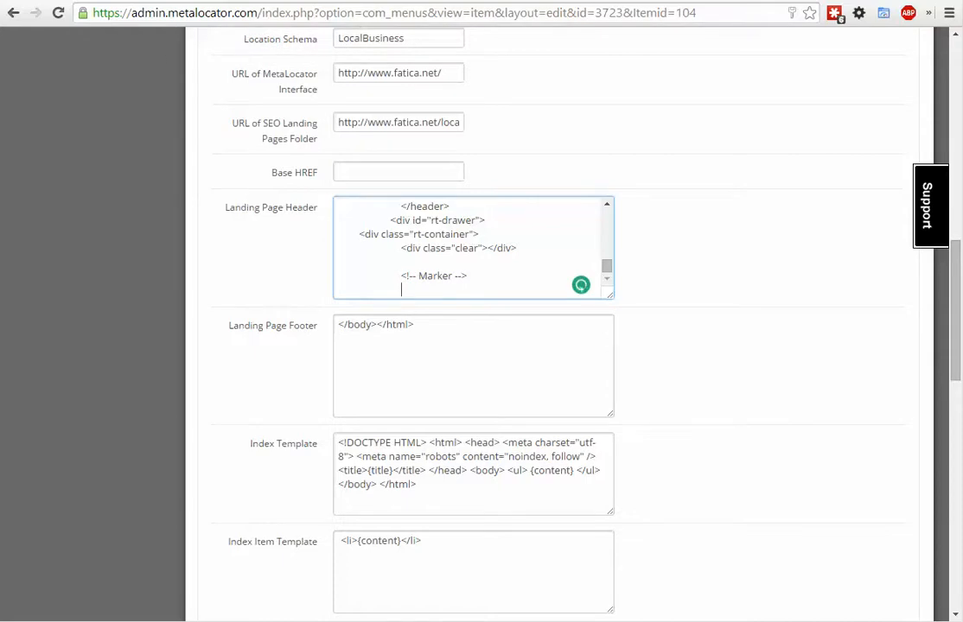
- Cut all the remaining code from template.html in Dreamweaver and replace MetaLocator's Landing Page Footer content with it
key(alt+Tab)
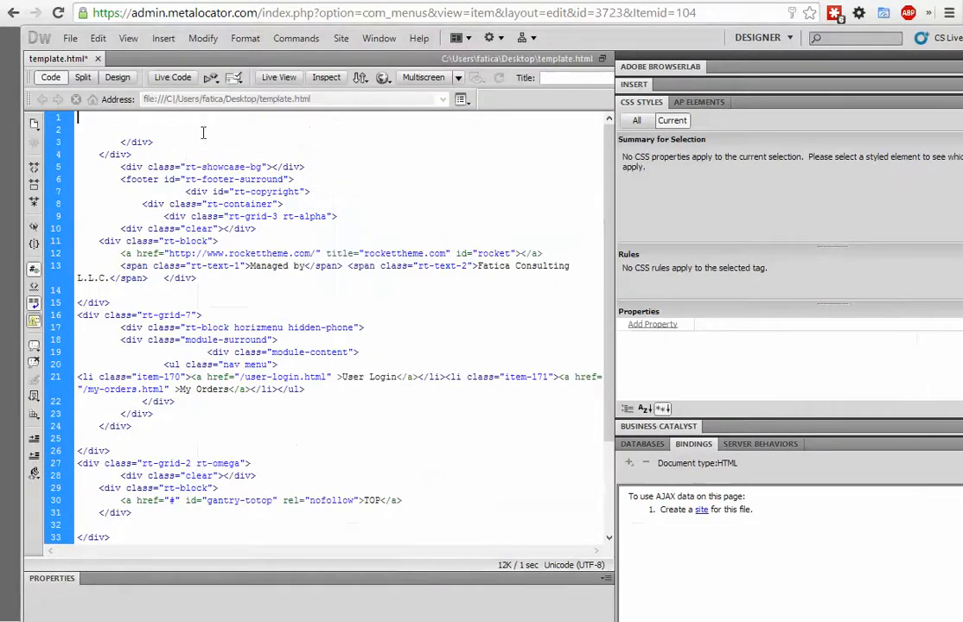
key(ctrl+a)
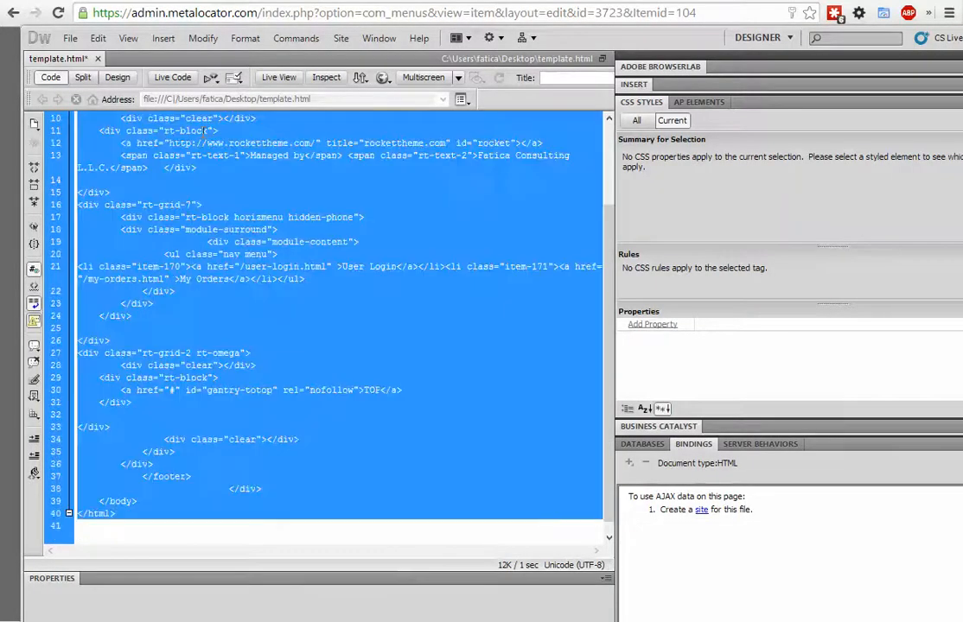
key(Delete)
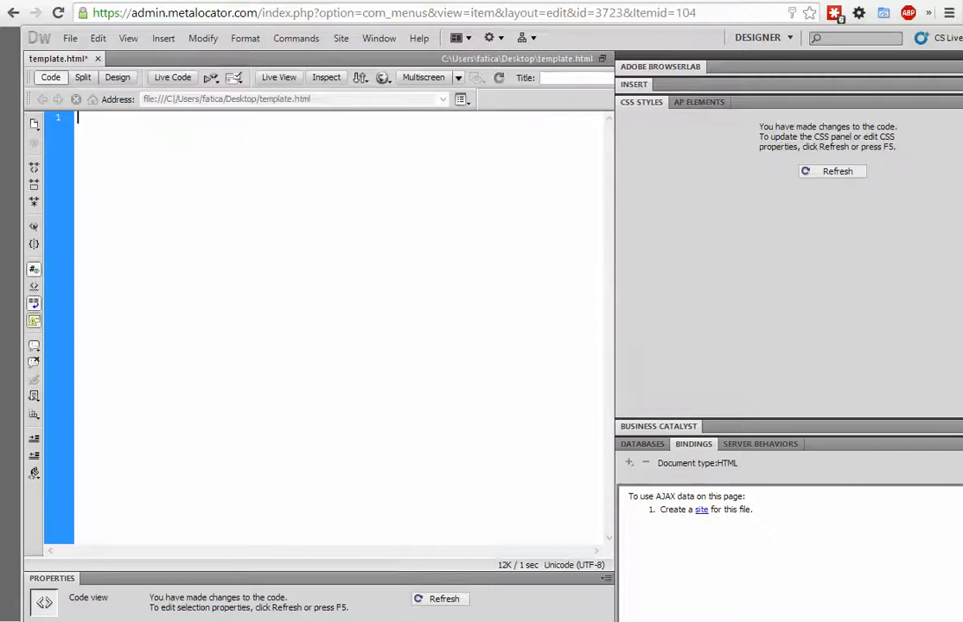
key(alt+Tab)
click(419, 337)
key(ctrl+a)
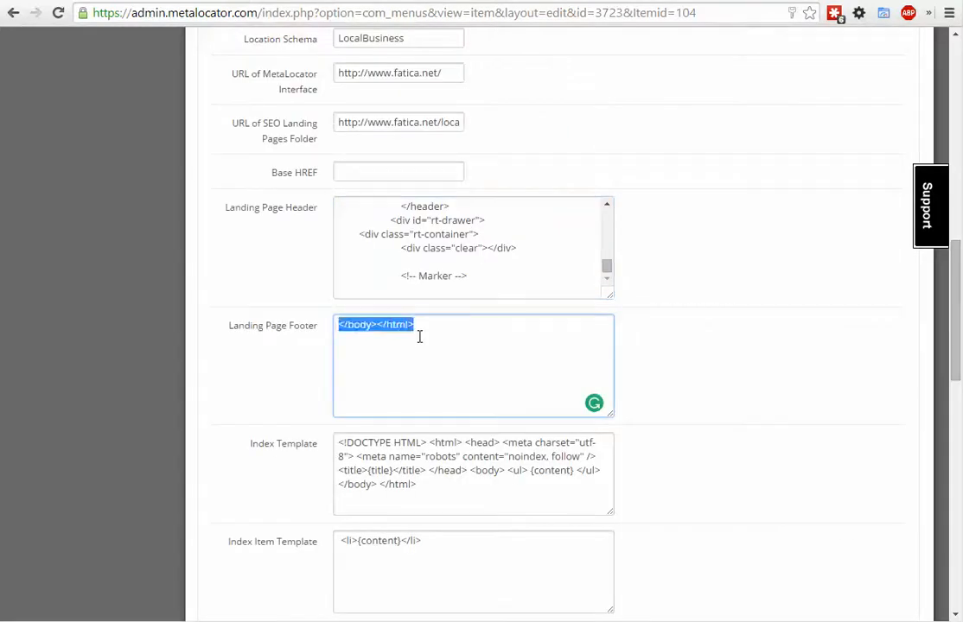
key(ctrl+v)
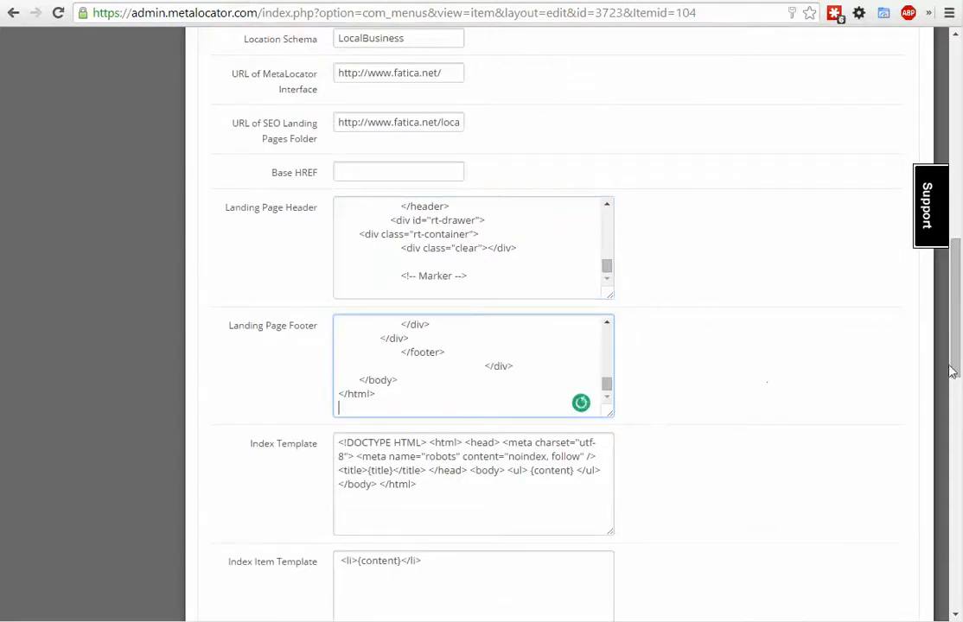
- Review the pasted Landing Page Header and Footer code, checking the {head} placeholder, the title tag and the stylesheet links
scroll(954, 368, down, 1)
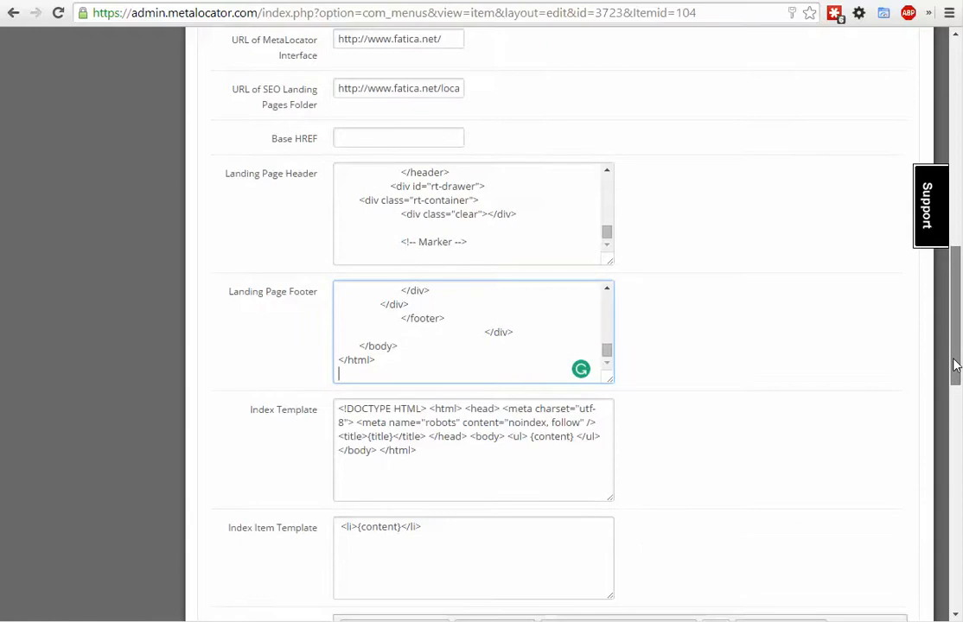
mouse_move(954, 367)
mouse_down()
mouse_move(948, 408)
mouse_move(952, 383)
mouse_up()
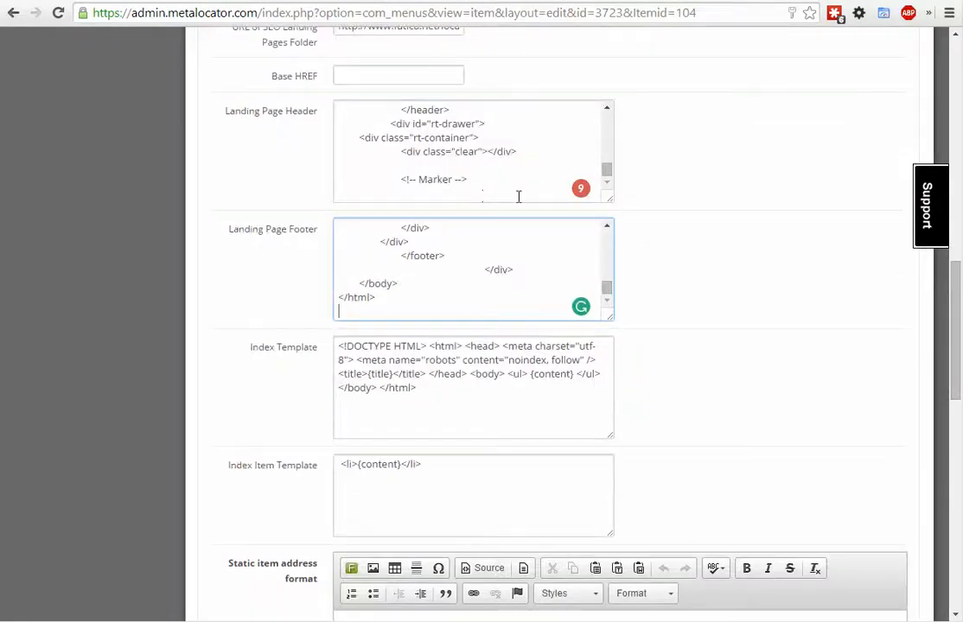
drag(517, 198, 459, 93)
click(455, 256)
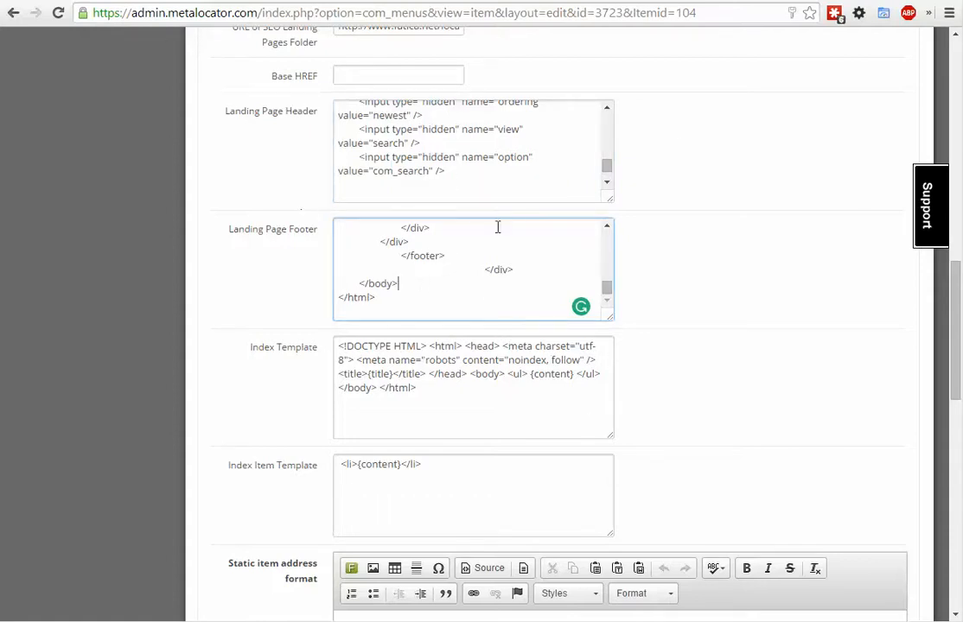
click(446, 247)
click(484, 177)
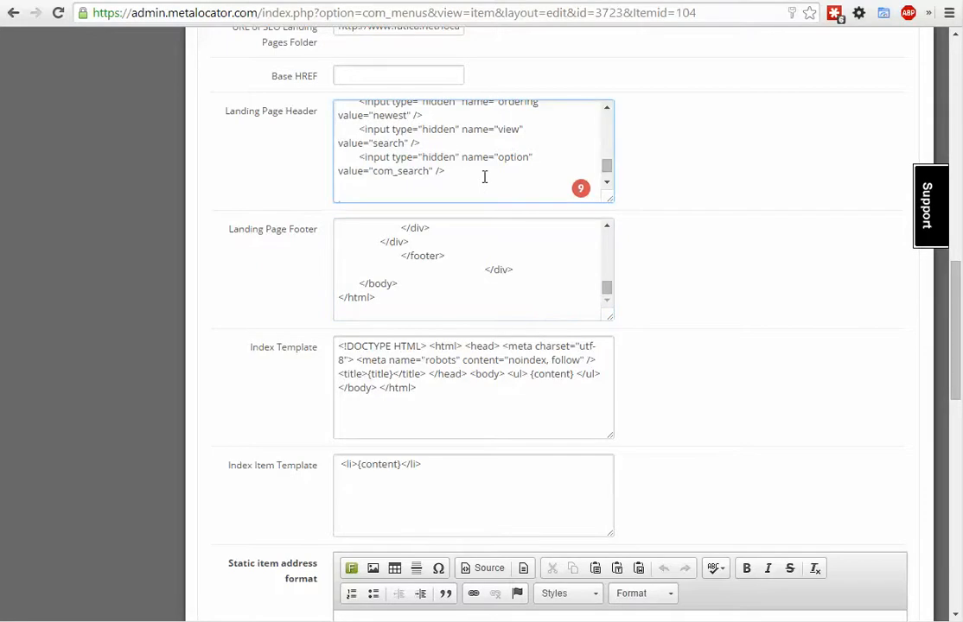
key(ctrl+Home)
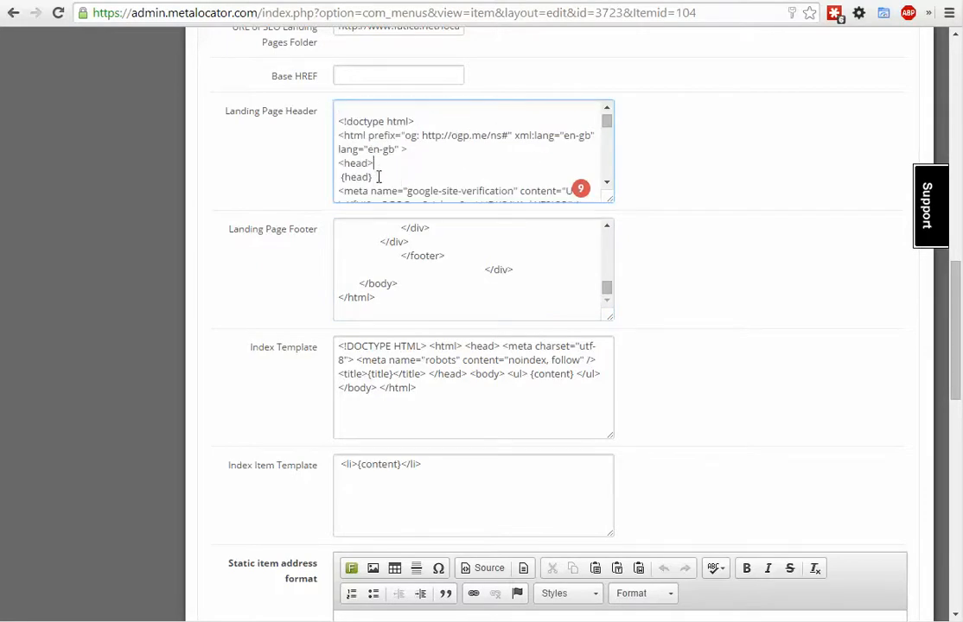
triple_click(375, 176)
scroll(518, 147, down, 5)
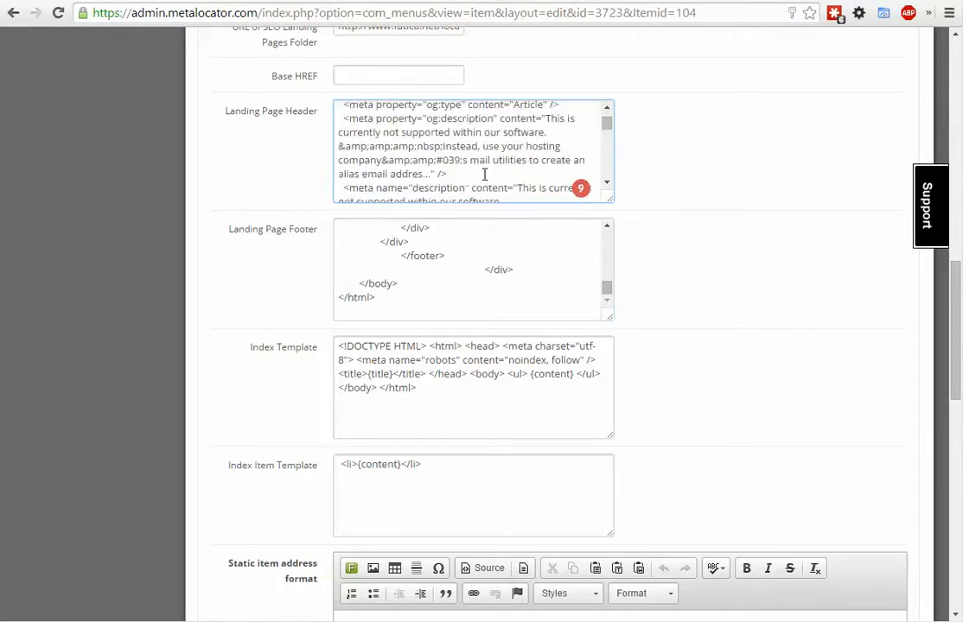
scroll(485, 174, down, 2)
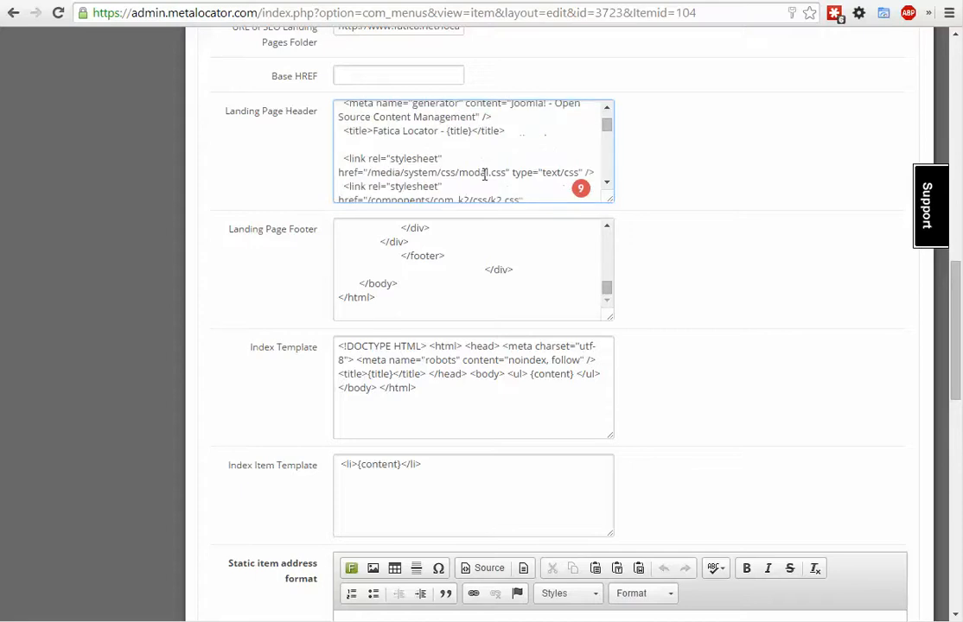
drag(463, 143, 460, 133)
scroll(460, 133, down, 1)
- Remove the empty line after the closing </html> tag in the Landing Page Footer
click(454, 300)
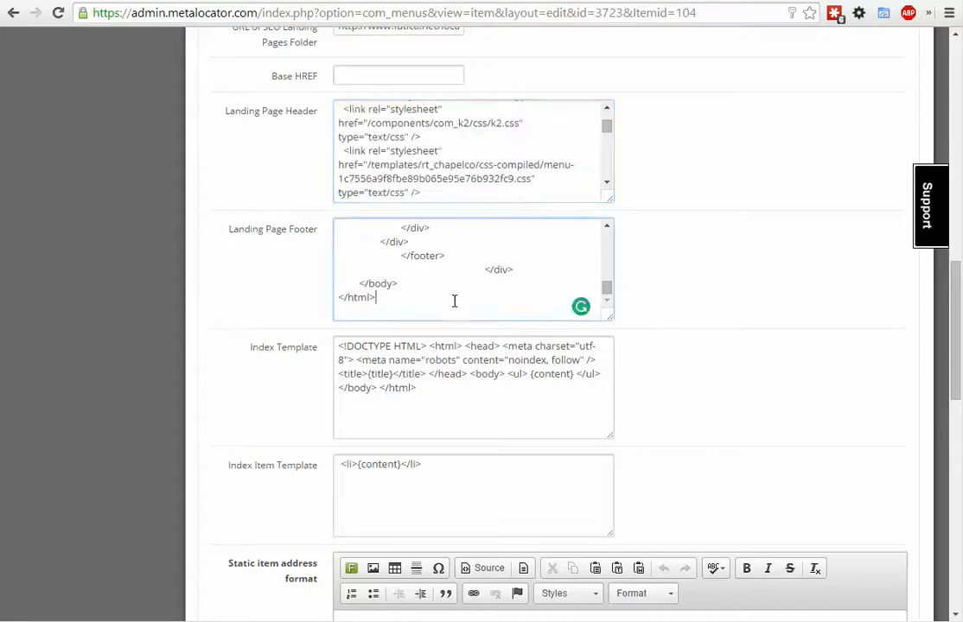
click(518, 399)
click(508, 312)
key(BackSpace)
click(477, 400)
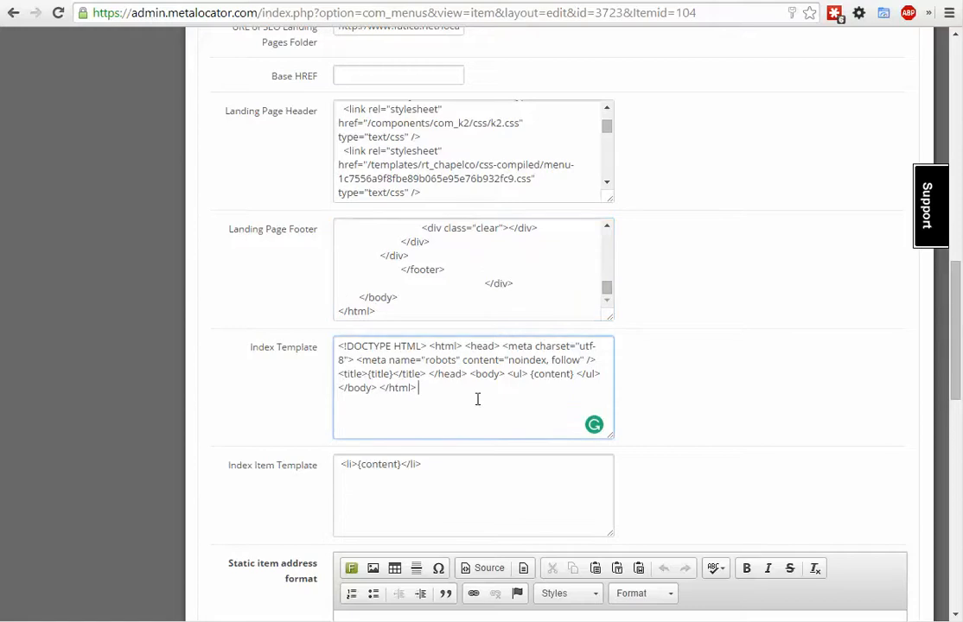
- Look over the index templates and static item address format, and save the interface without closing the editor
scroll(477, 399, down, 1)
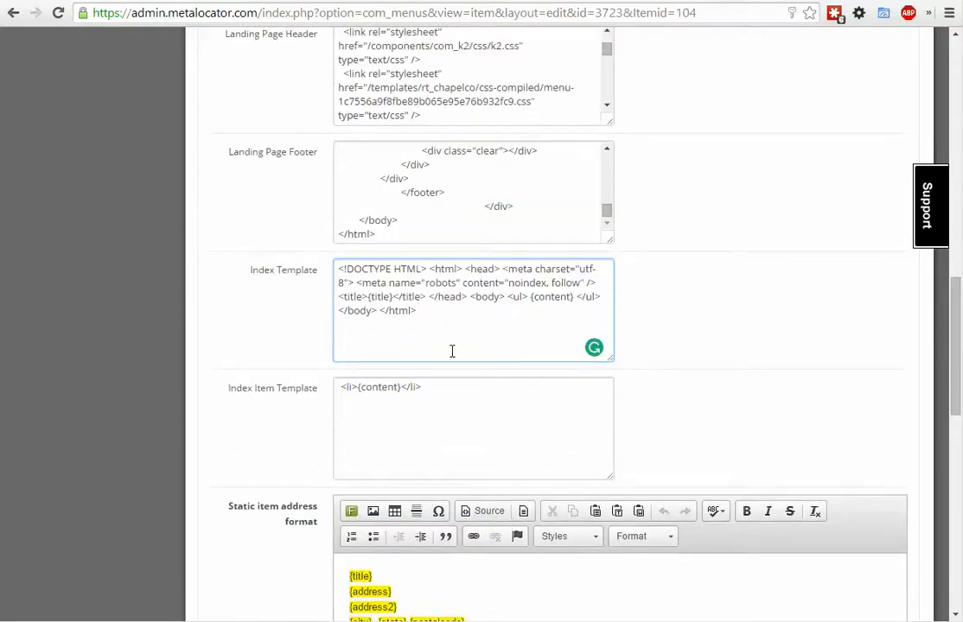
scroll(246, 323, down, 4)
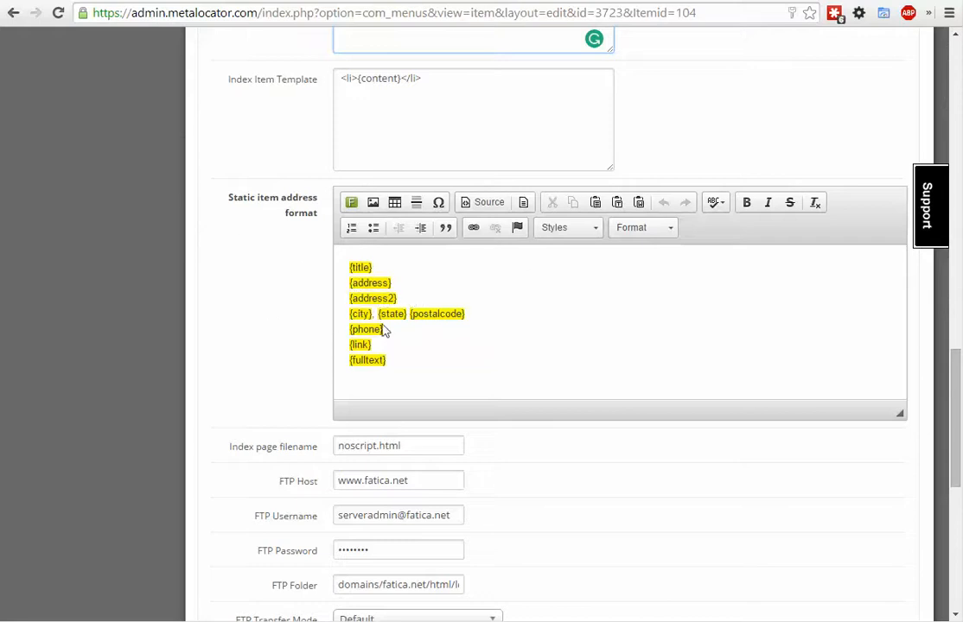
drag(957, 416, 956, 95)
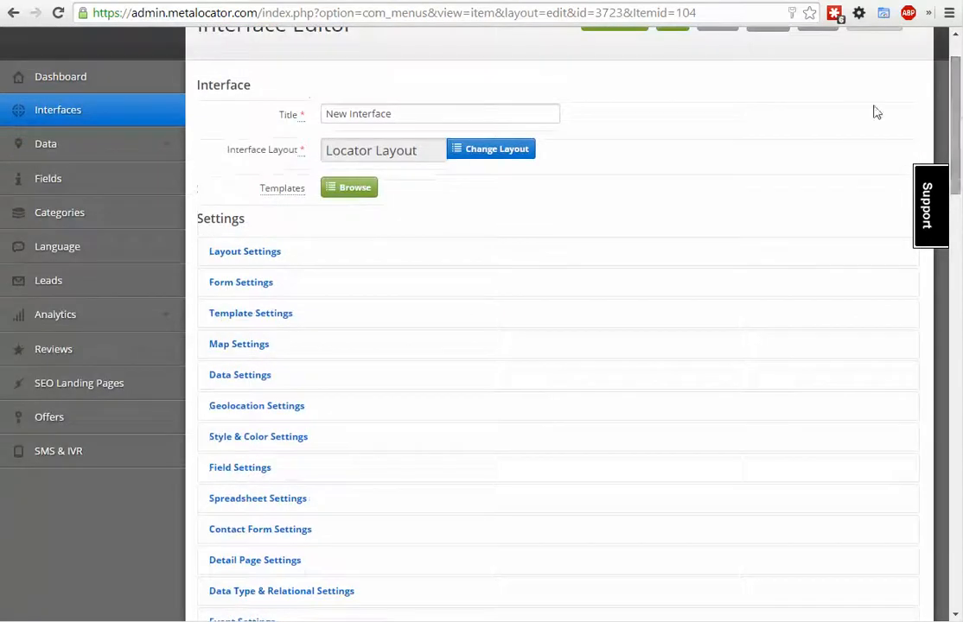
scroll(675, 108, up, 1)
click(665, 97)
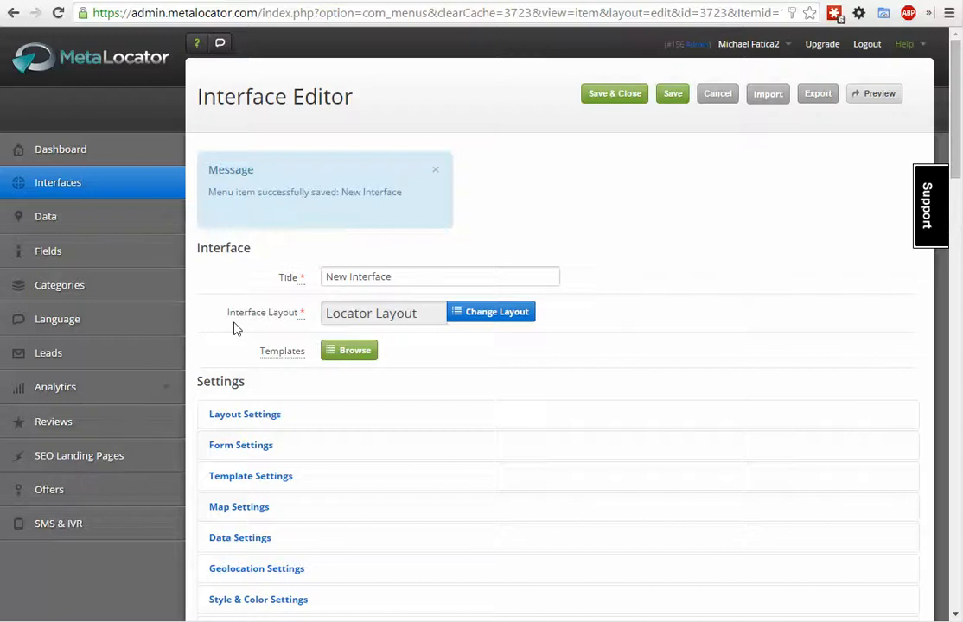
- Open the SEO Landing Pages section and locate the New Interface entry in the list of configured interfaces
scroll(231, 327, down, 1)
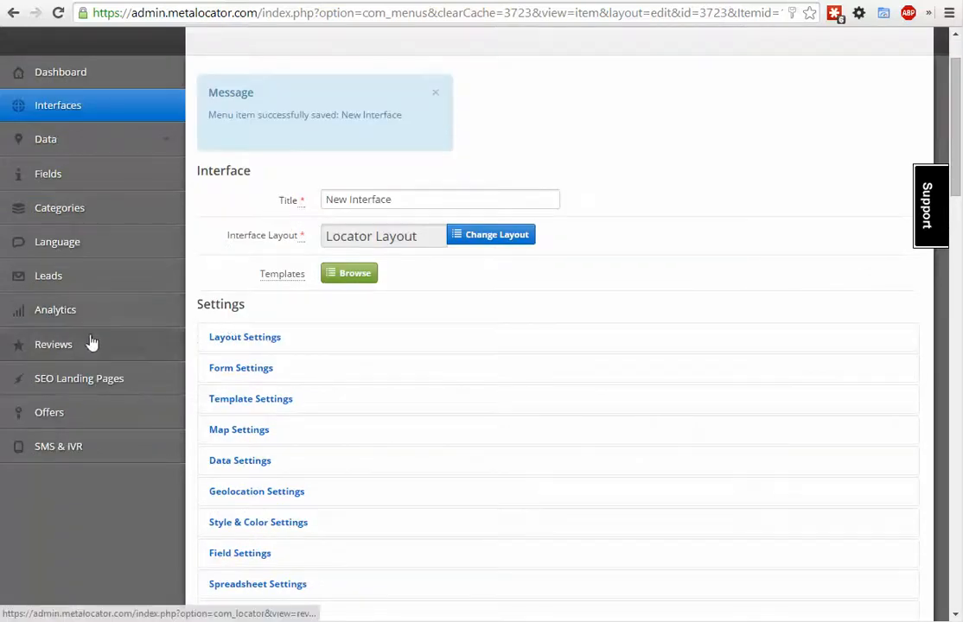
scroll(357, 328, up, 1)
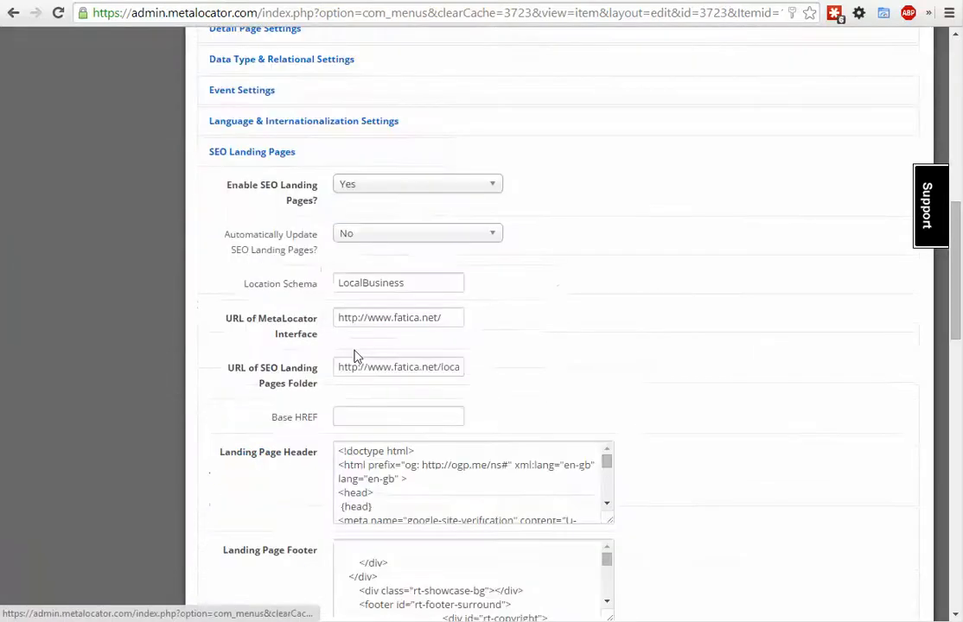
scroll(355, 356, down, 15)
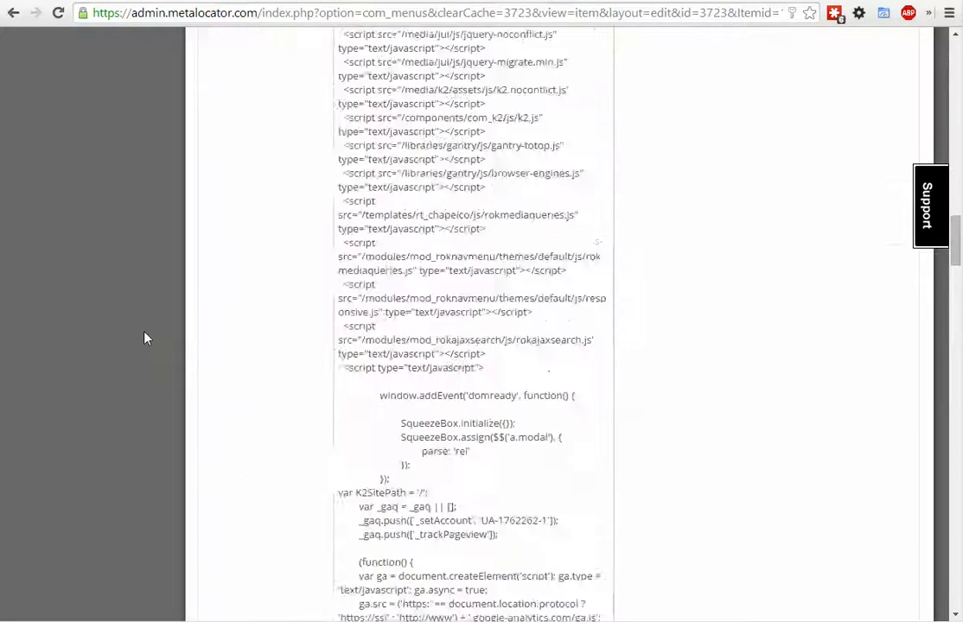
scroll(150, 346, down, 10)
scroll(86, 190, up, 15)
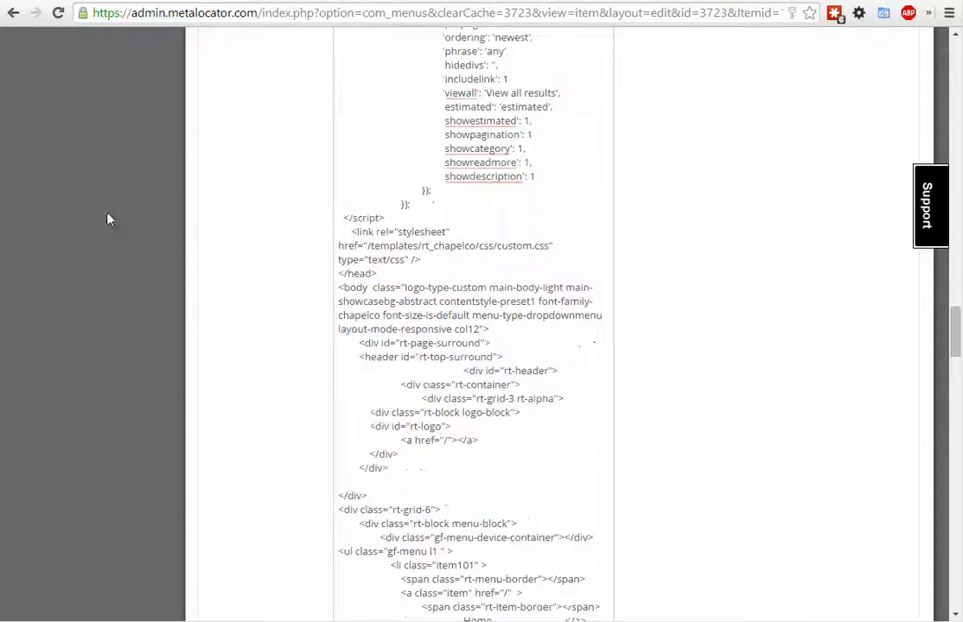
scroll(99, 208, up, 20)
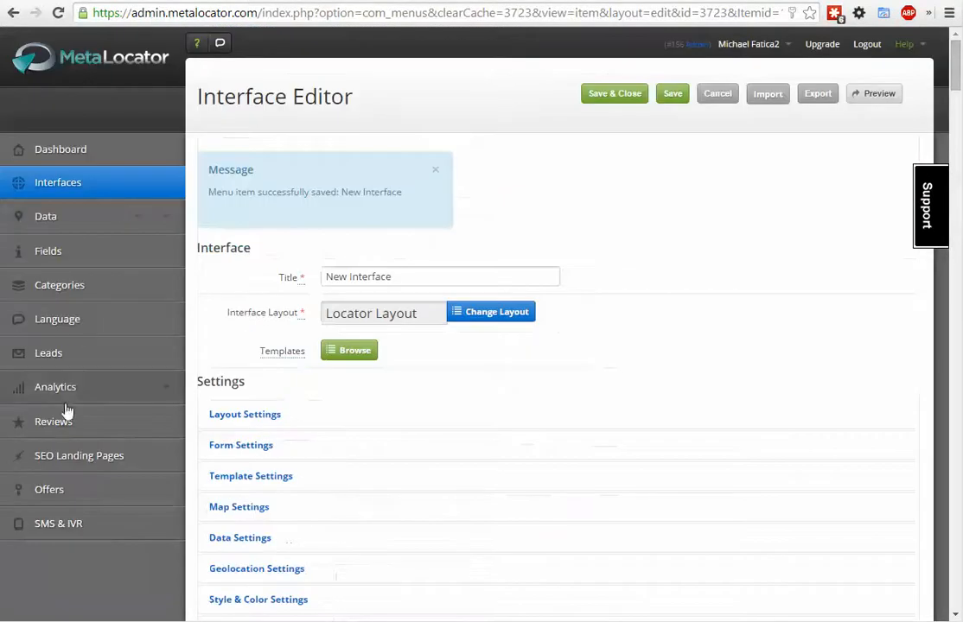
click(63, 455)
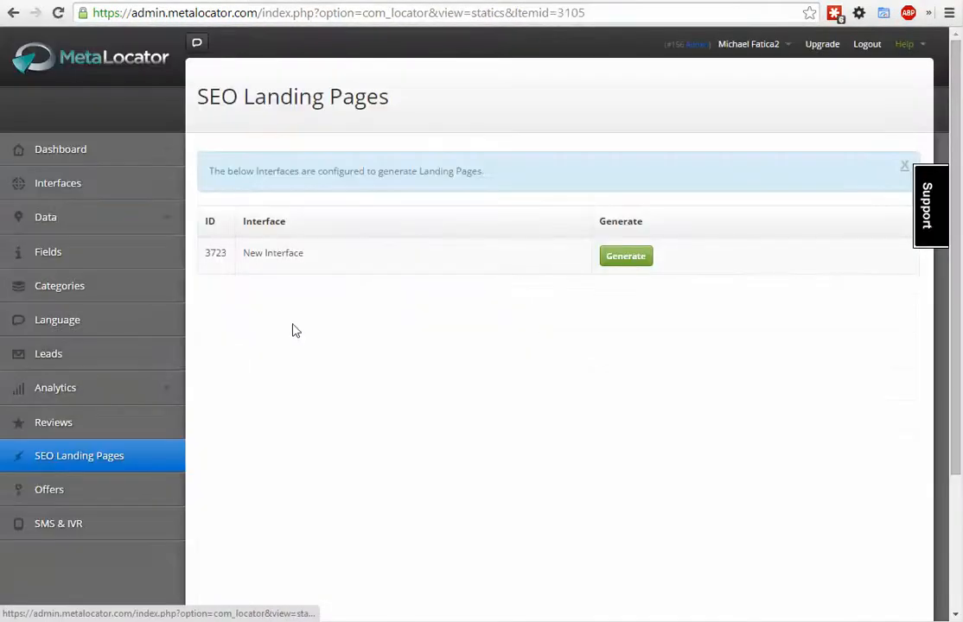
drag(304, 253, 222, 256)
click(214, 249)
click(223, 255)
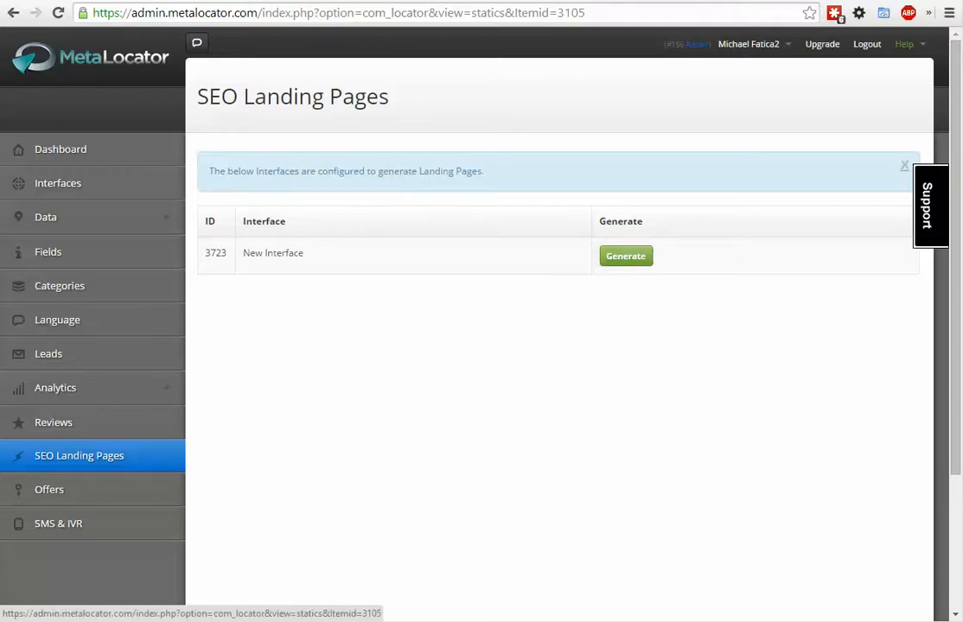
- Switch to WinSCP to check the contents of the remote locator folder, and return to MetaLocator
key(alt+Tab)
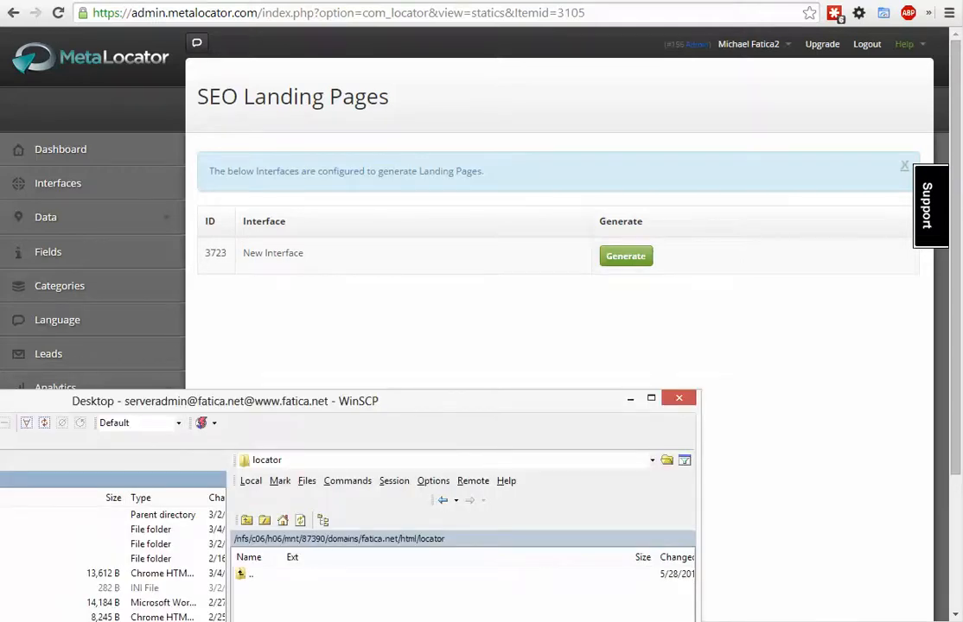
drag(0, 400, 63, 26)
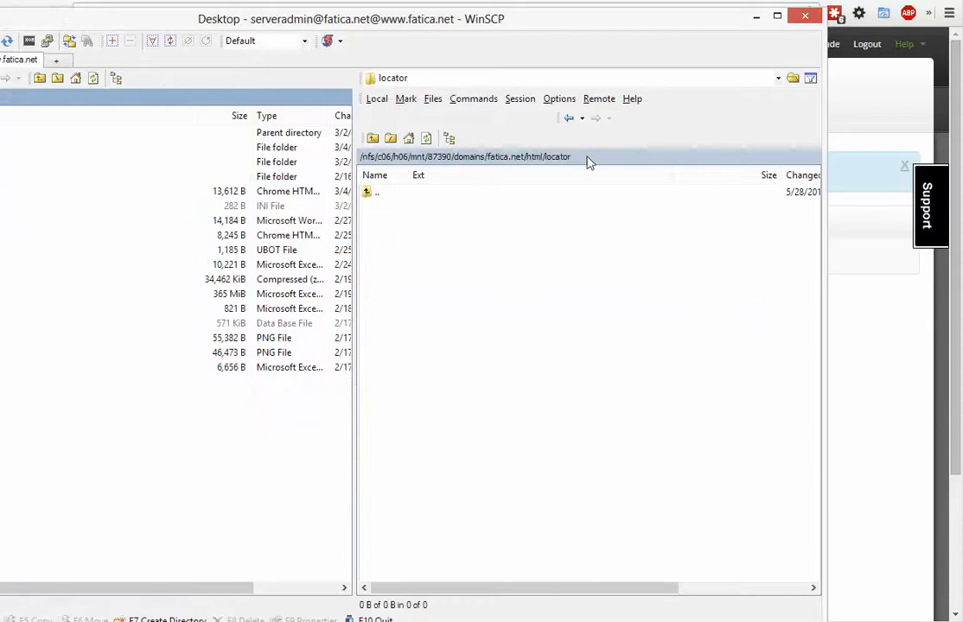
drag(484, 27, 0, 44)
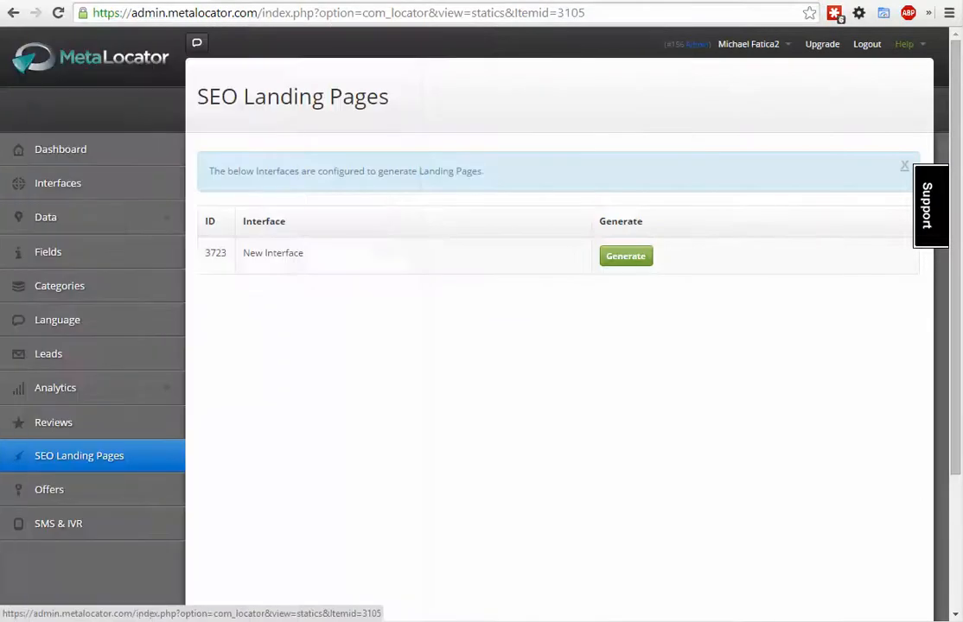
- Generate the landing pages for New Interface and check the MetaLocator notifications for the job's completion
click(625, 257)
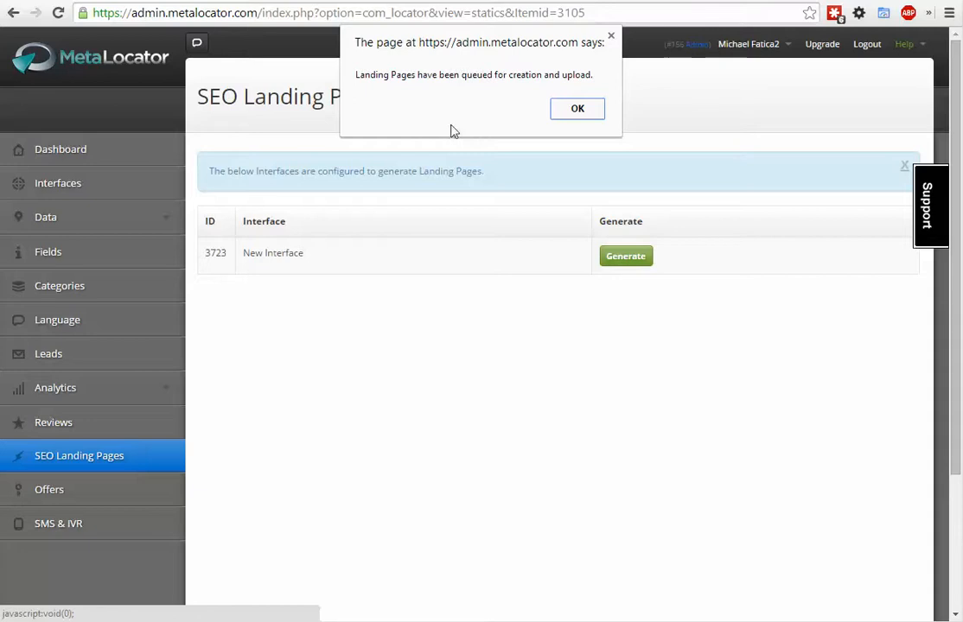
click(577, 108)
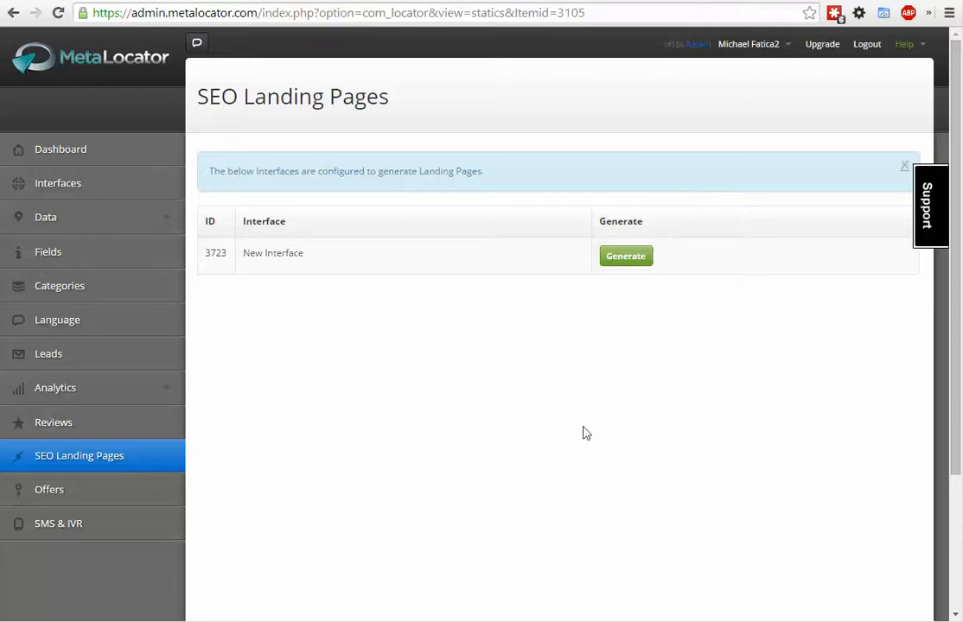
key(F5)
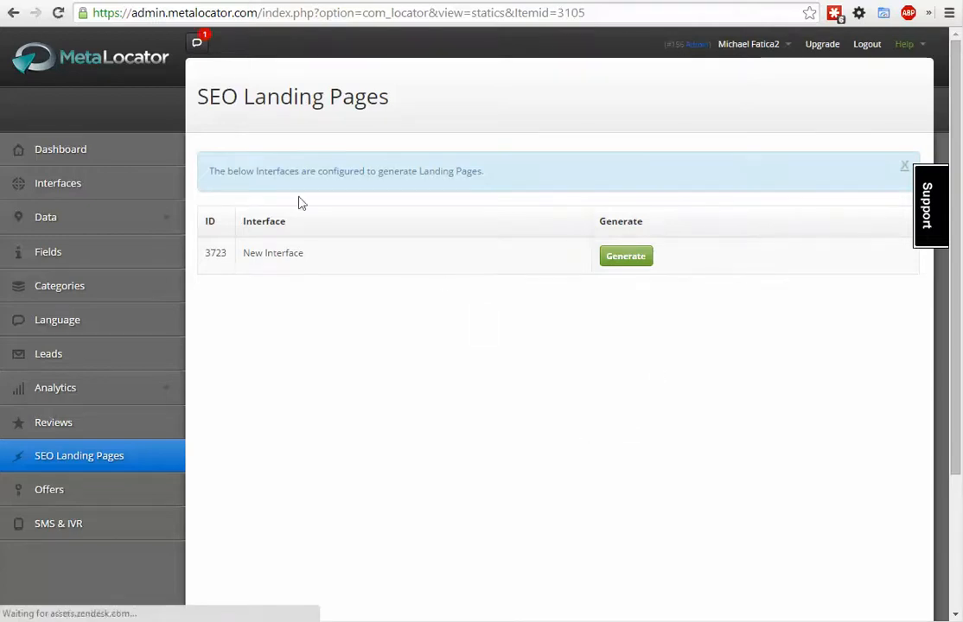
click(195, 45)
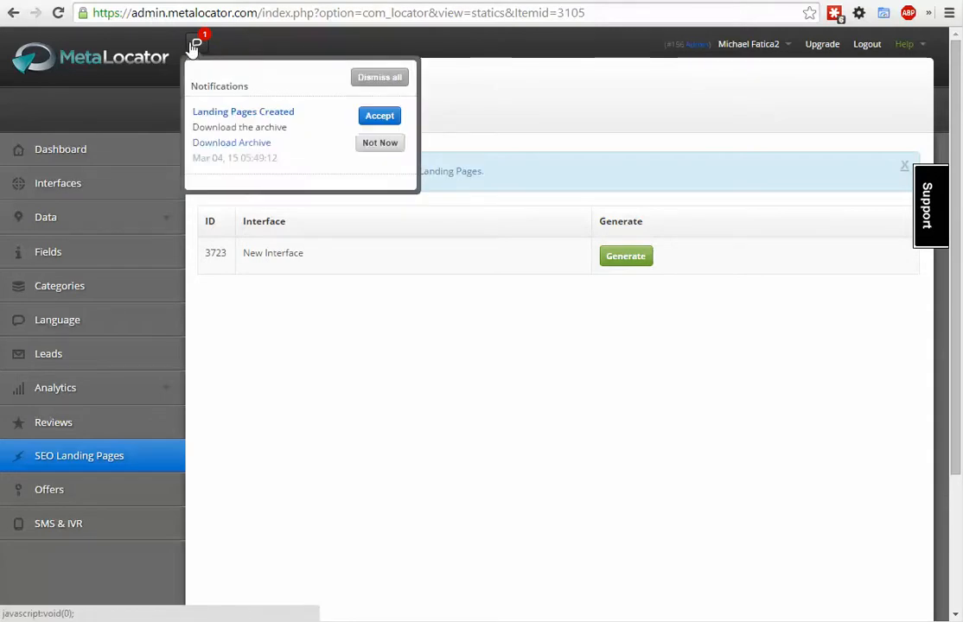
click(471, 366)
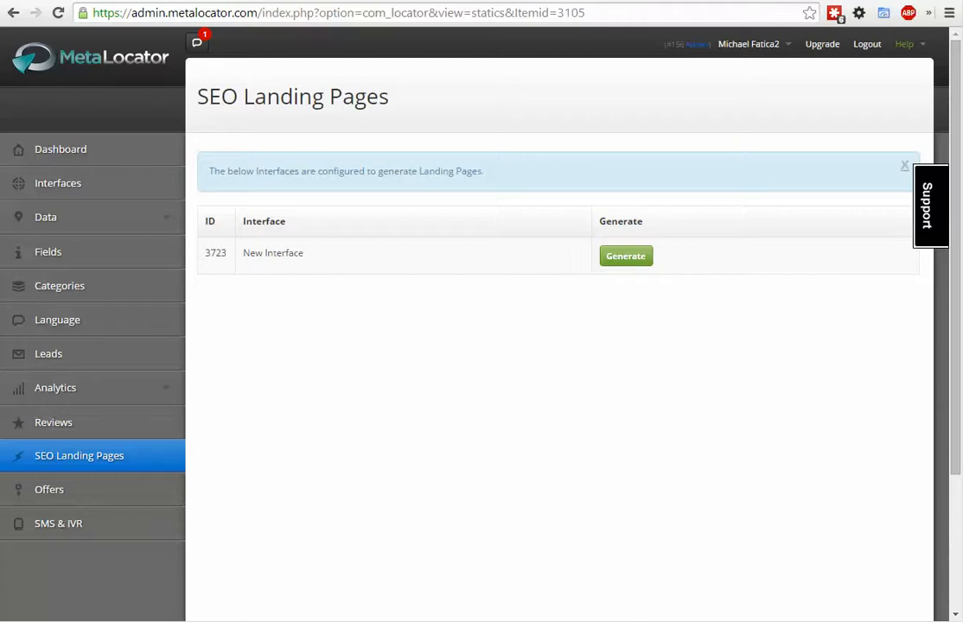
- Switch to WinSCP, refresh the remote locator folder, reconnect the session, and check for the sitemap.xml and noscript.html files
drag(0, 79, 336, 68)
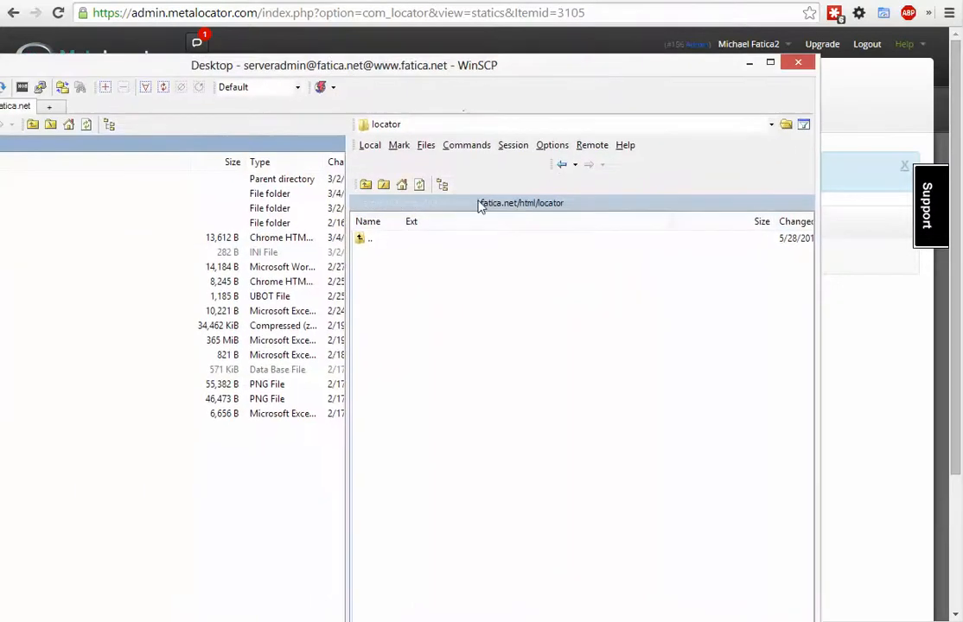
click(419, 185)
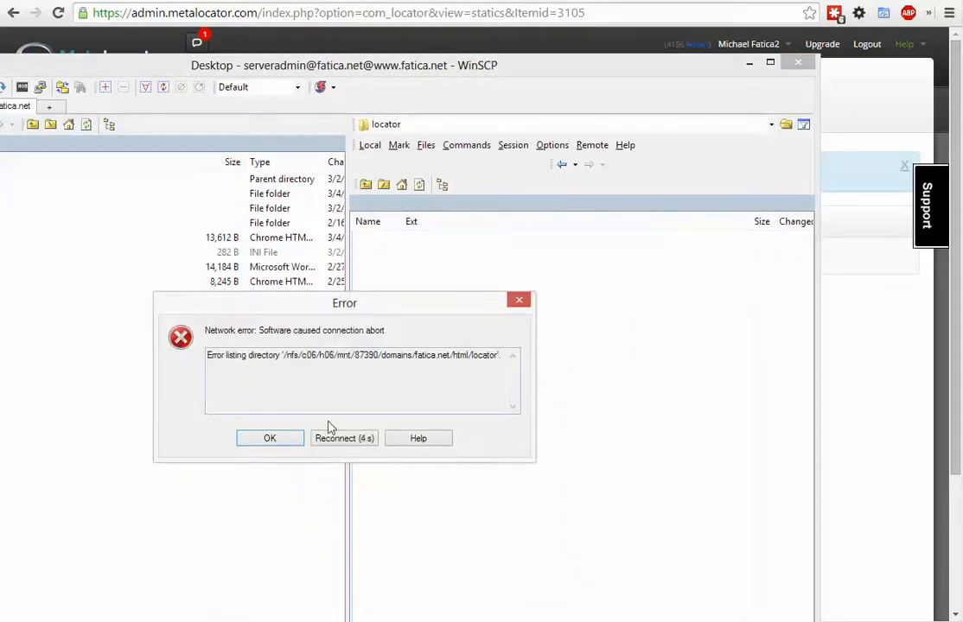
click(339, 441)
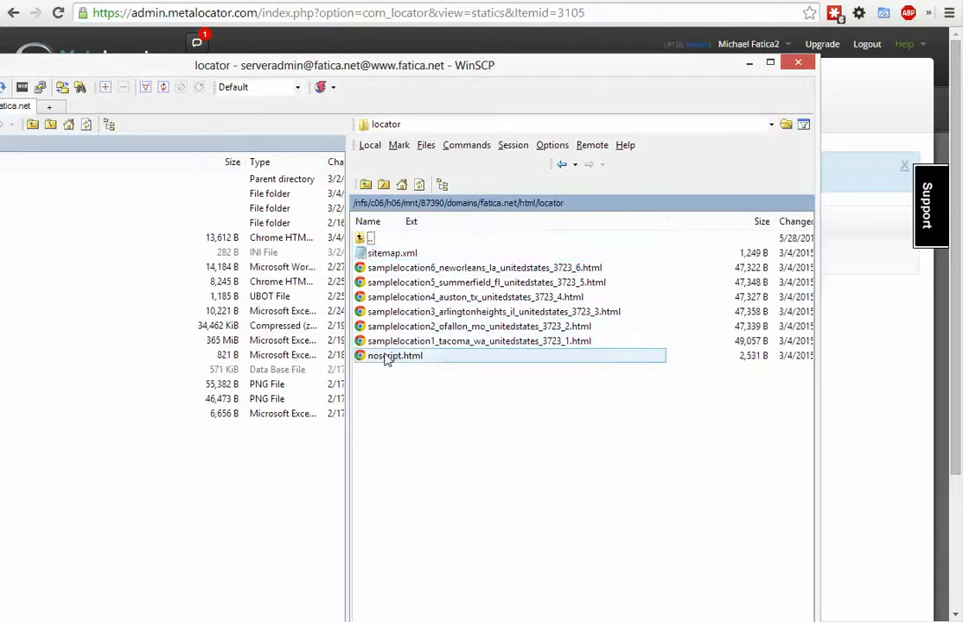
click(415, 252)
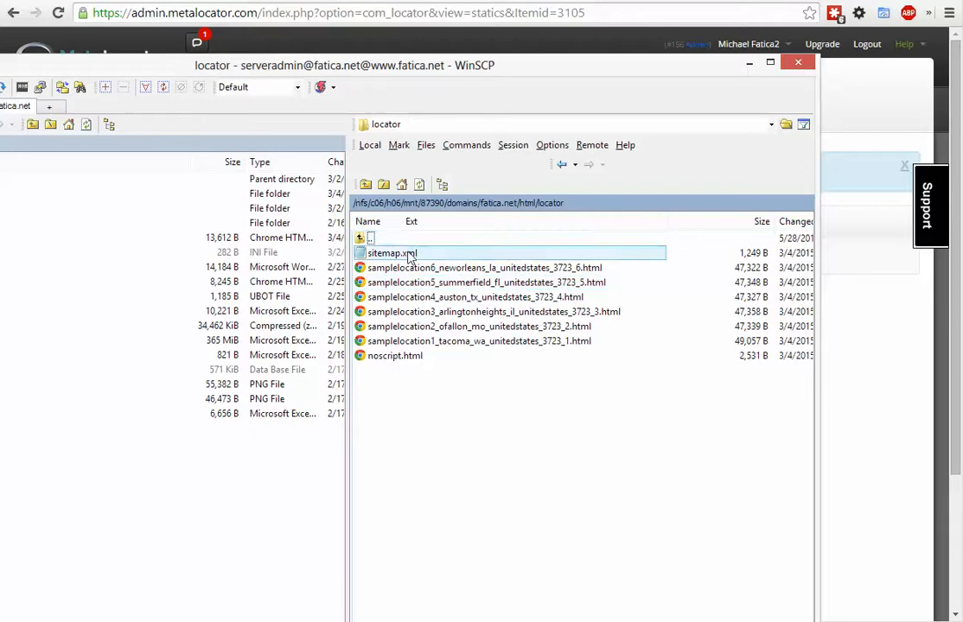
click(404, 356)
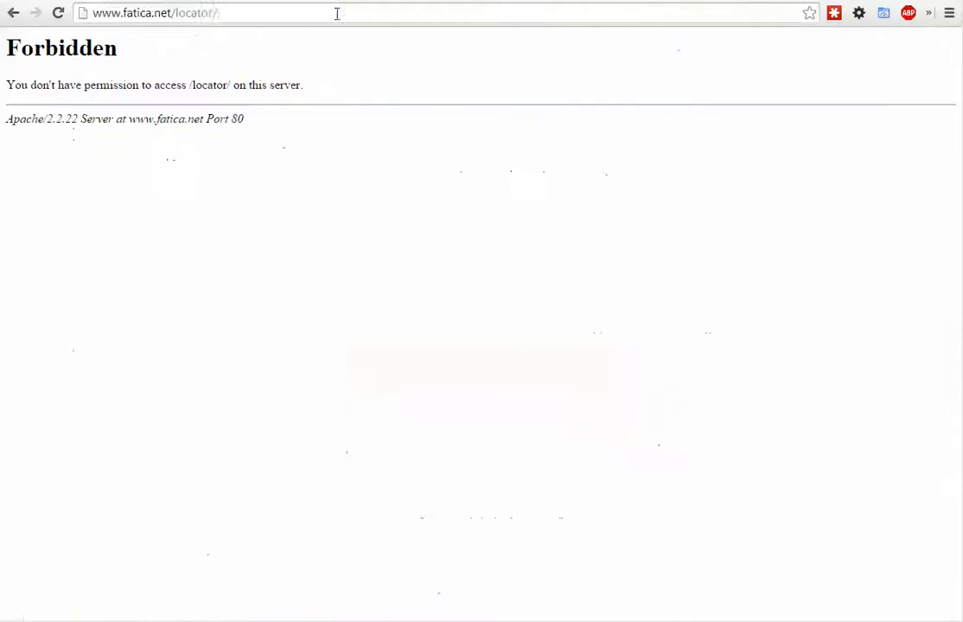
click(316, 15)
click(316, 16)
text(noscr)
key(Return)
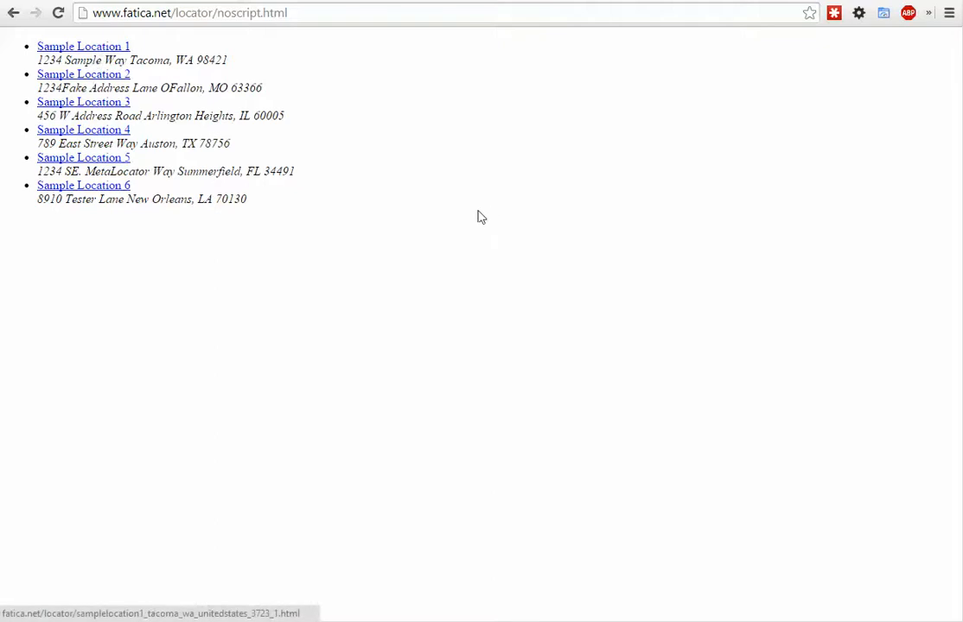
drag(480, 215, 21, 24)
click(303, 140)
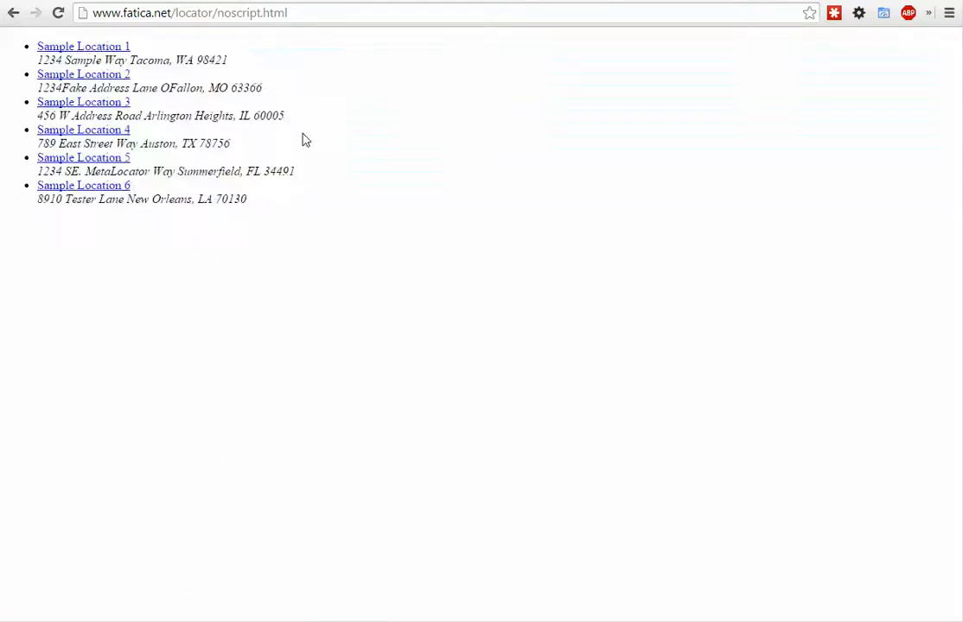
drag(280, 223, 22, 44)
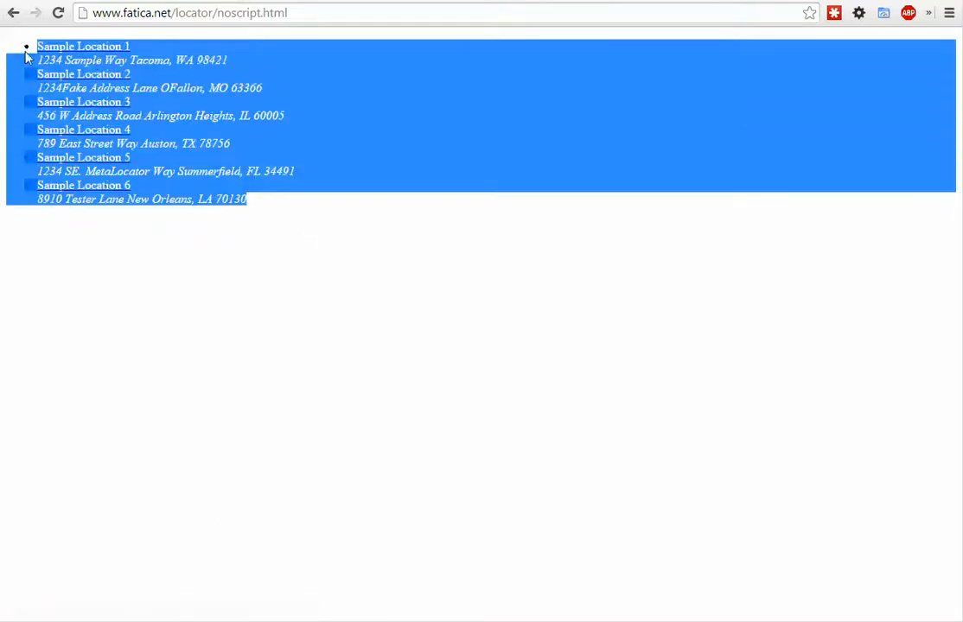
click(26, 57)
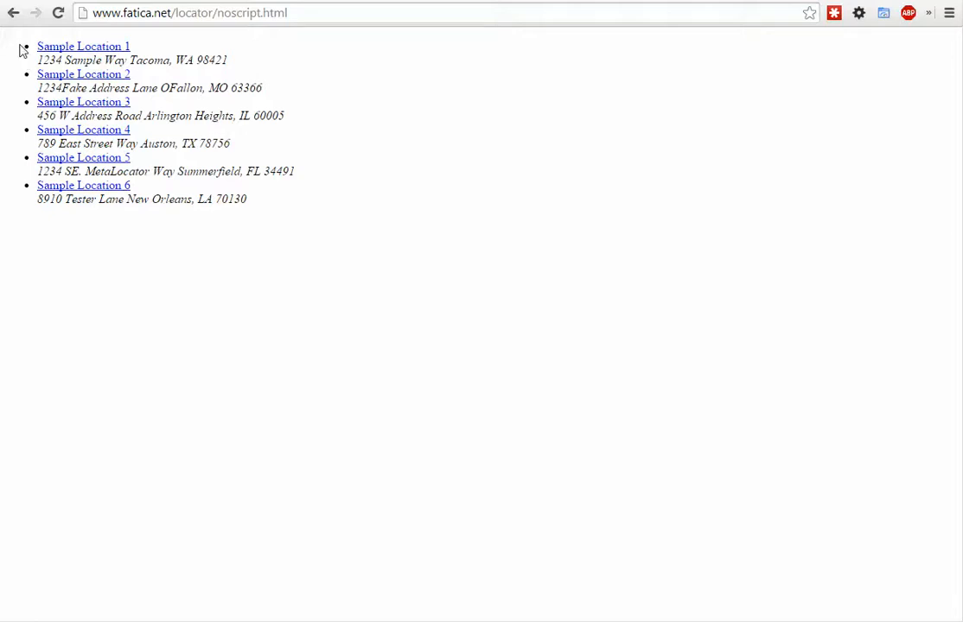
drag(28, 35, 5, 41)
click(282, 214)
click(25, 49)
- Open the Sample Location 1 landing page and examine its header, address details, map and footer
click(103, 48)
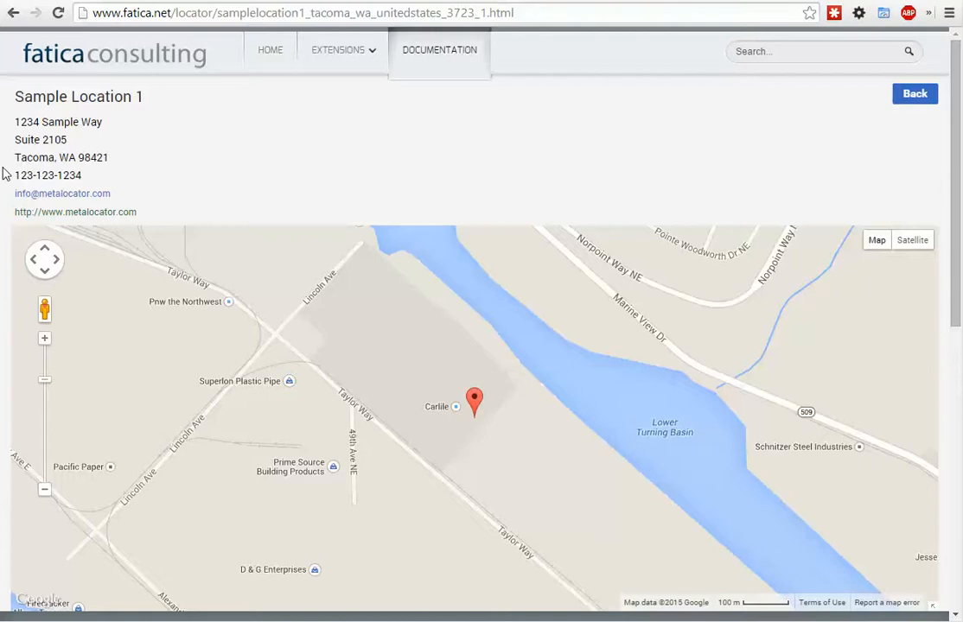
scroll(6, 174, down, 3)
scroll(6, 174, up, 3)
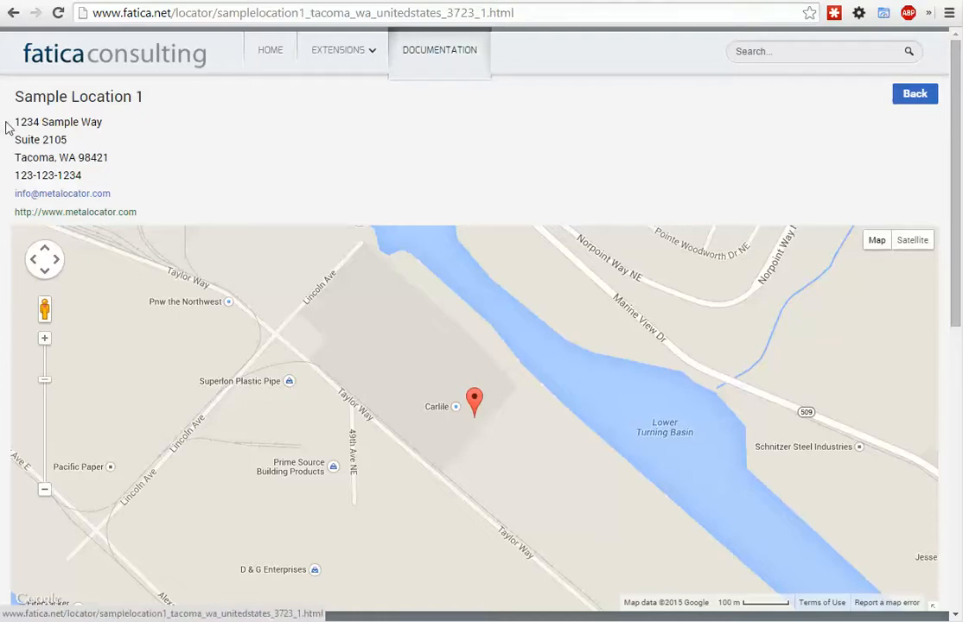
drag(7, 128, 7, 157)
click(7, 162)
scroll(7, 162, down, 3)
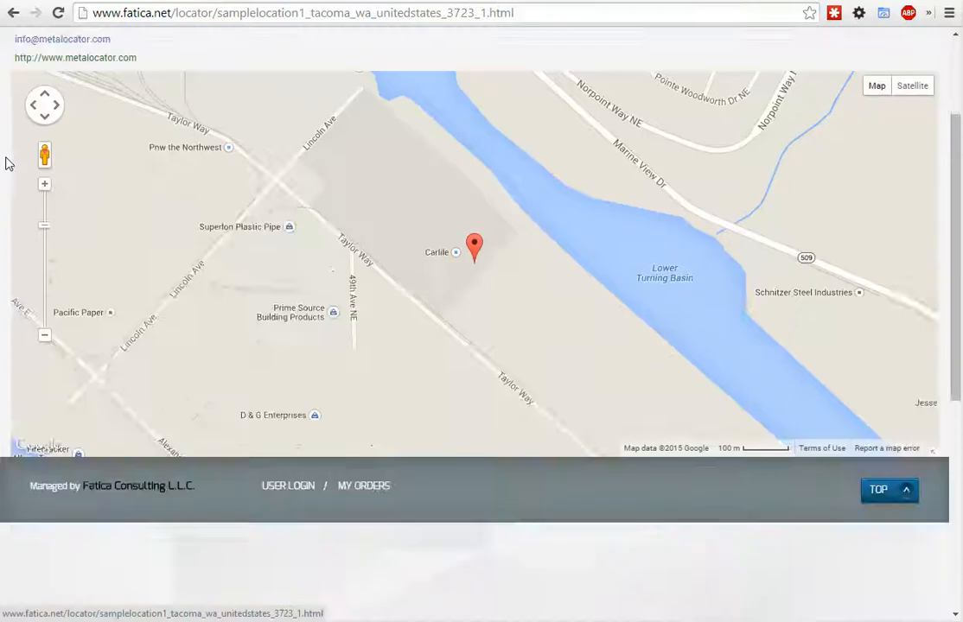
scroll(6, 163, up, 3)
scroll(6, 162, down, 3)
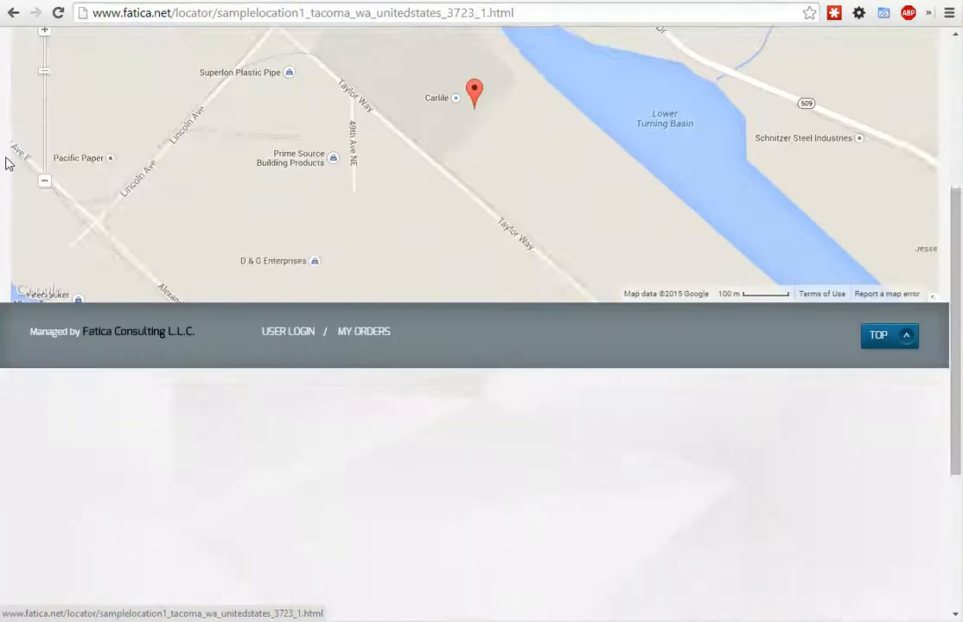
scroll(7, 162, up, 3)
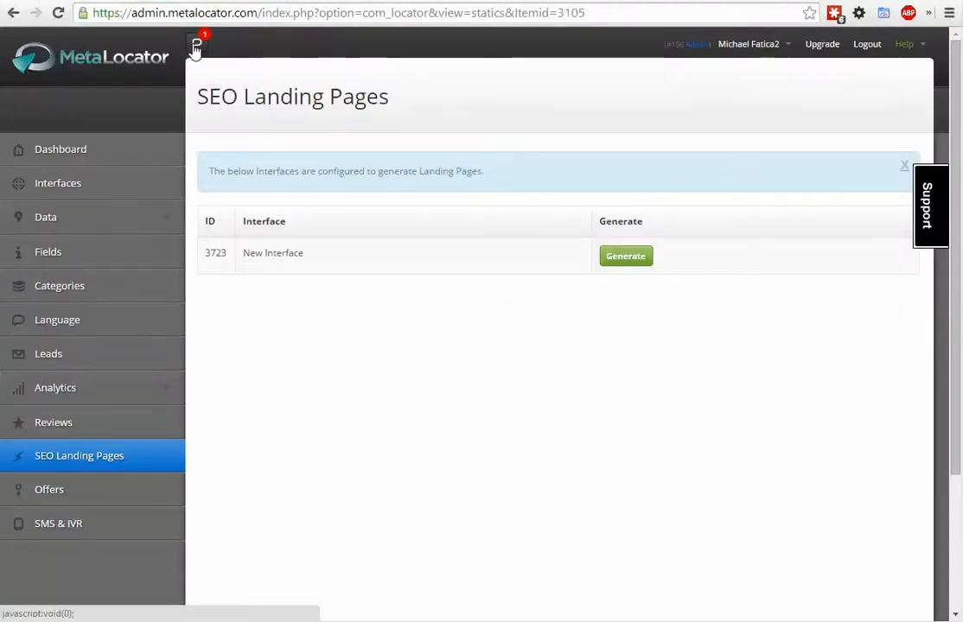
- Download the archive from the Landing Pages Created notification in MetaLocator and open the zip file
click(195, 45)
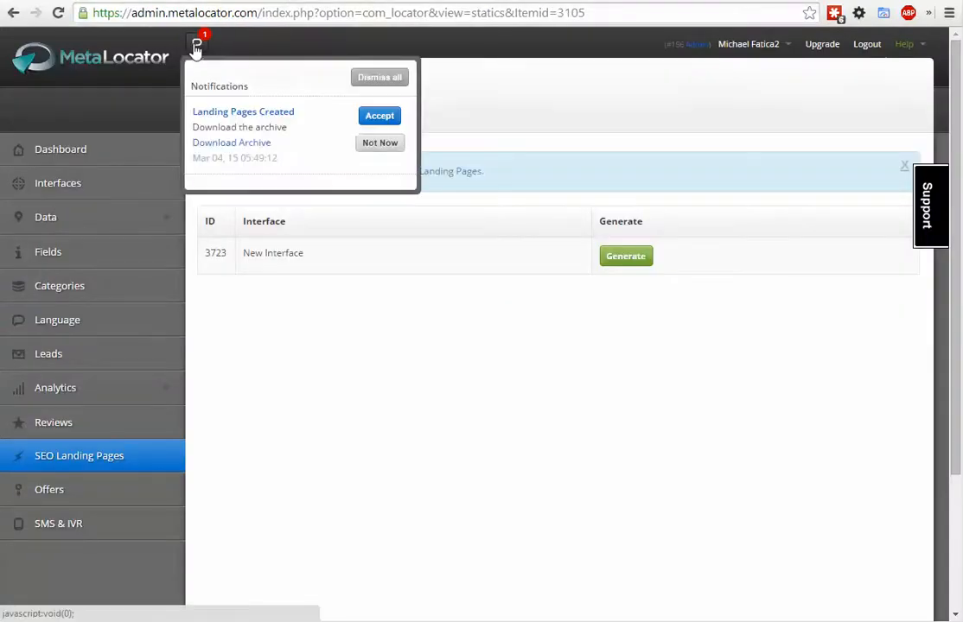
click(231, 144)
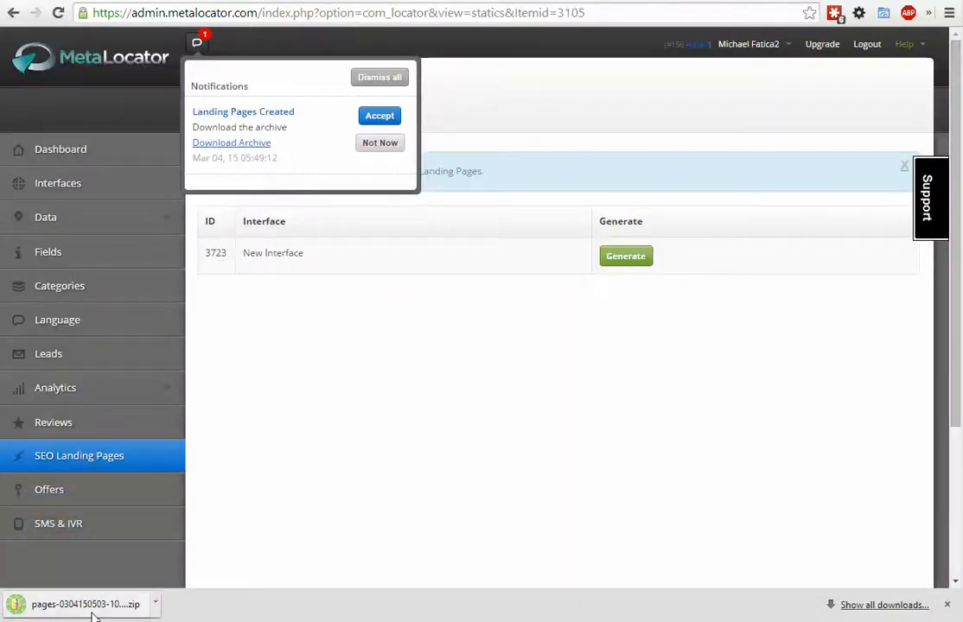
click(93, 612)
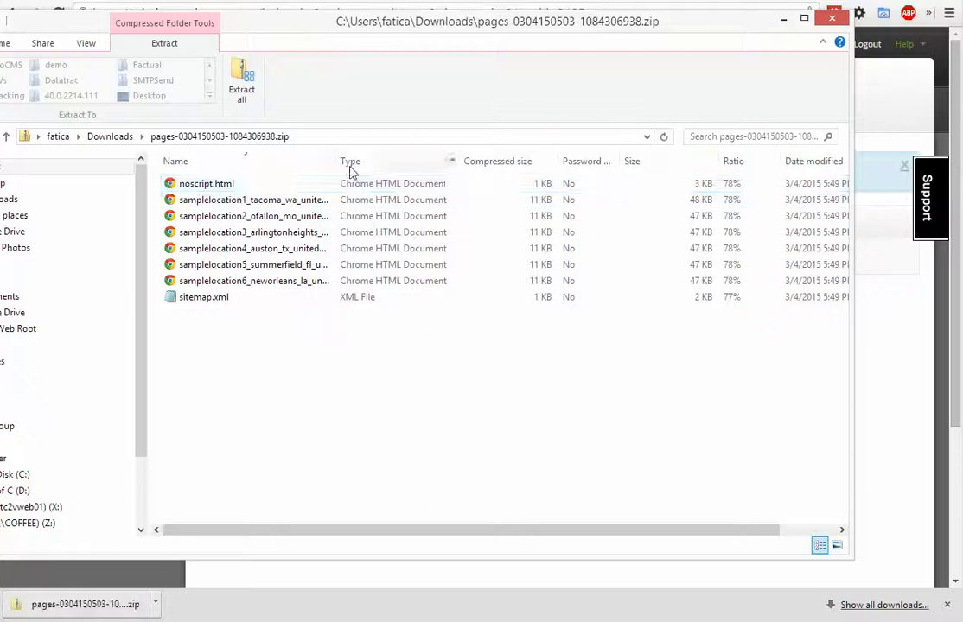
- Widen the archive's Name column to fit the file names and look over the landing pages, sitemap.xml and noscript.html
double_click(341, 155)
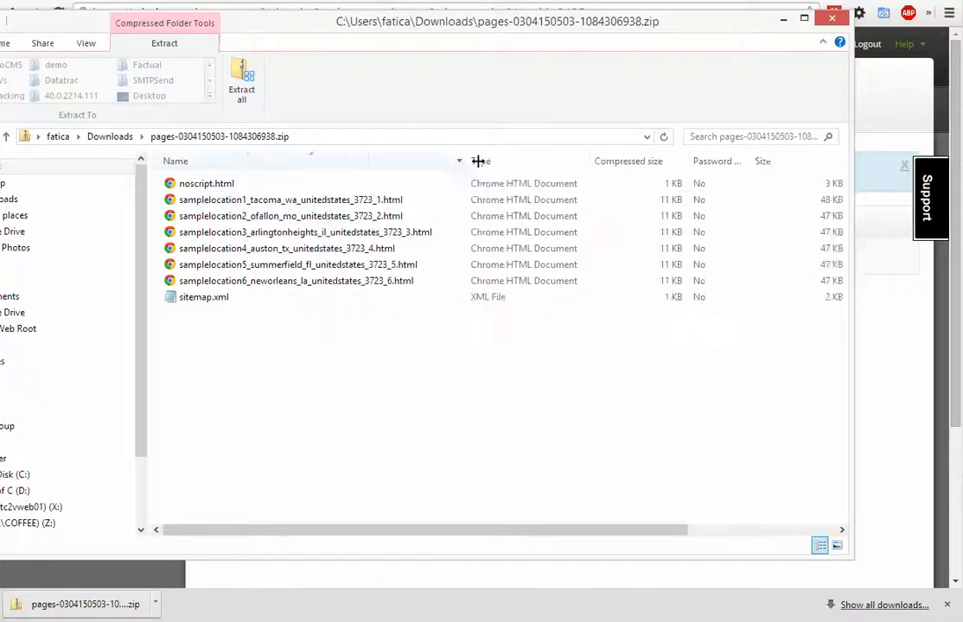
click(207, 303)
right_click(208, 302)
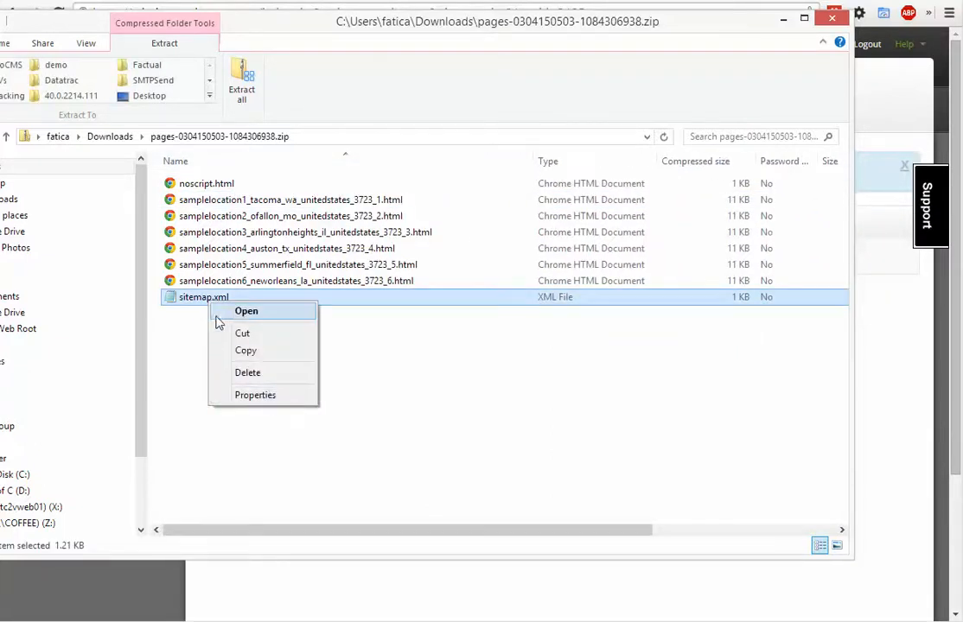
click(193, 316)
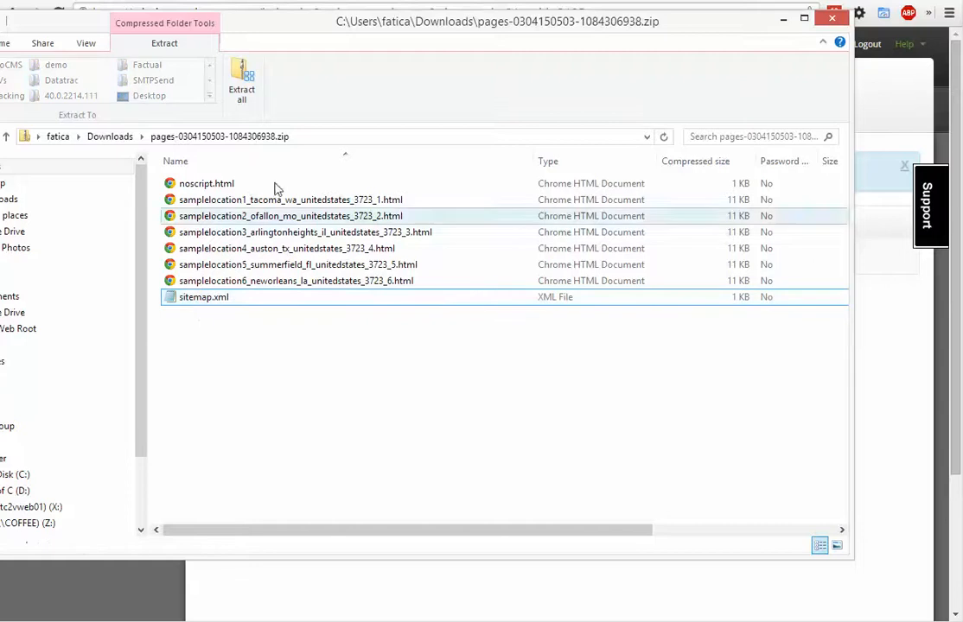
drag(348, 28, 371, 82)
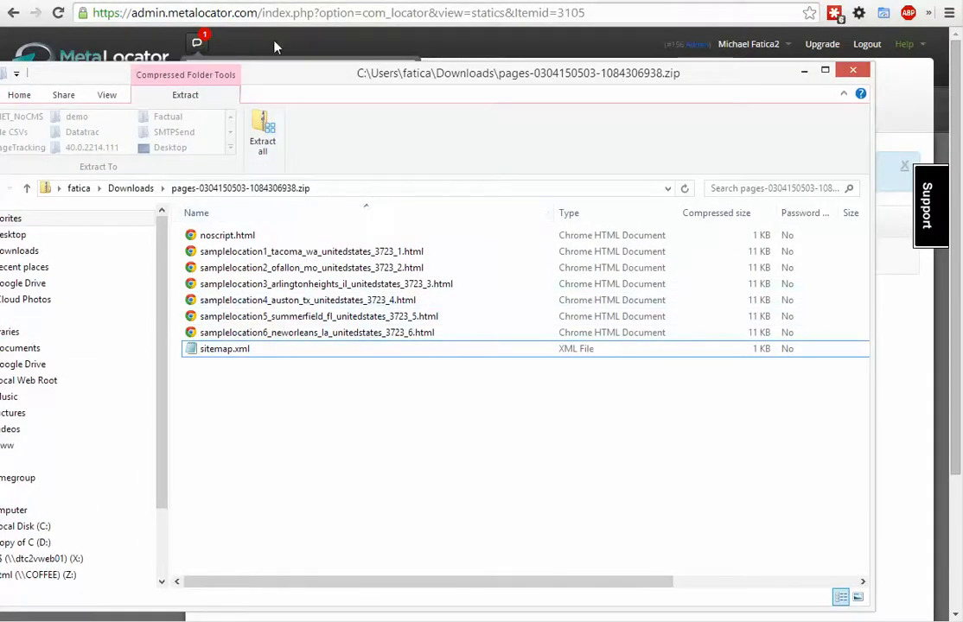
drag(276, 76, 268, 97)
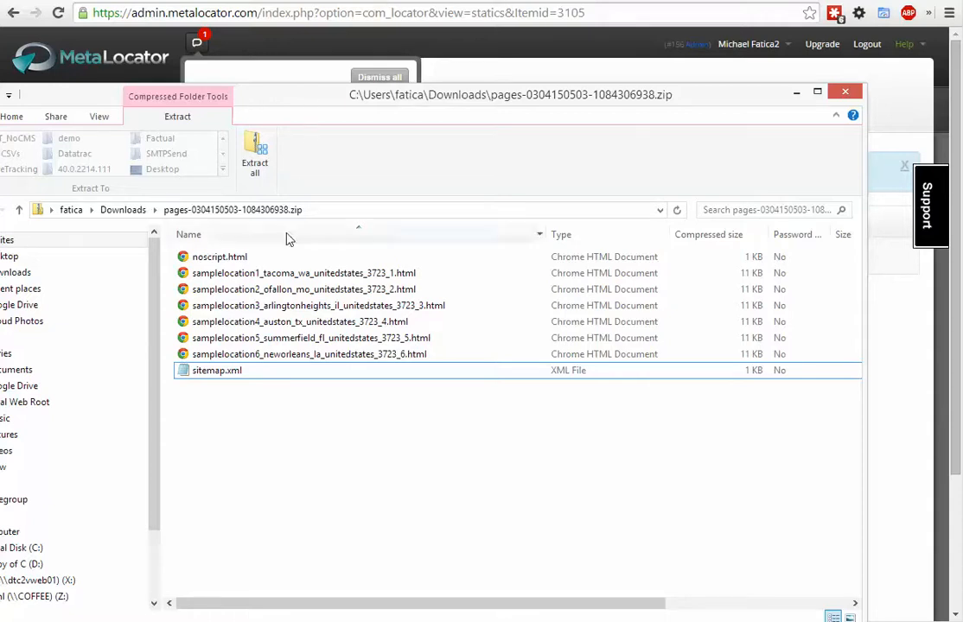
click(247, 258)
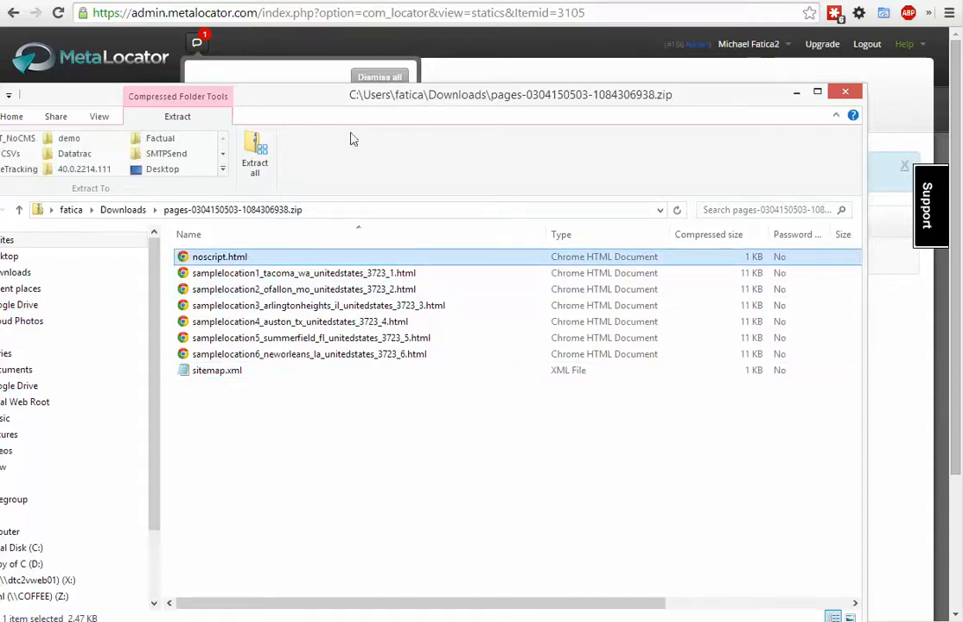
drag(369, 108, 375, 169)
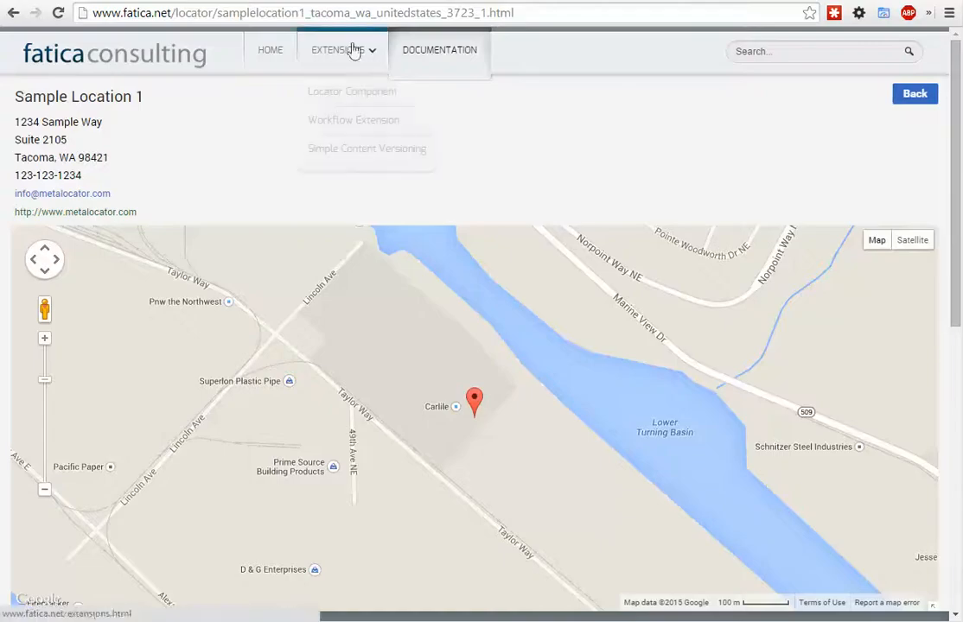
click(268, 50)
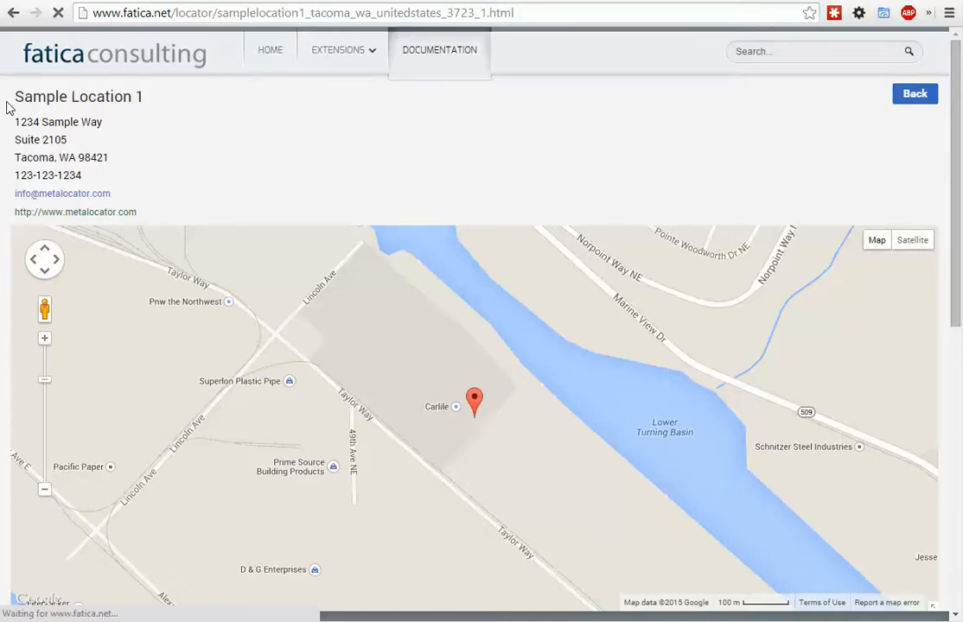
scroll(7, 109, down, 7)
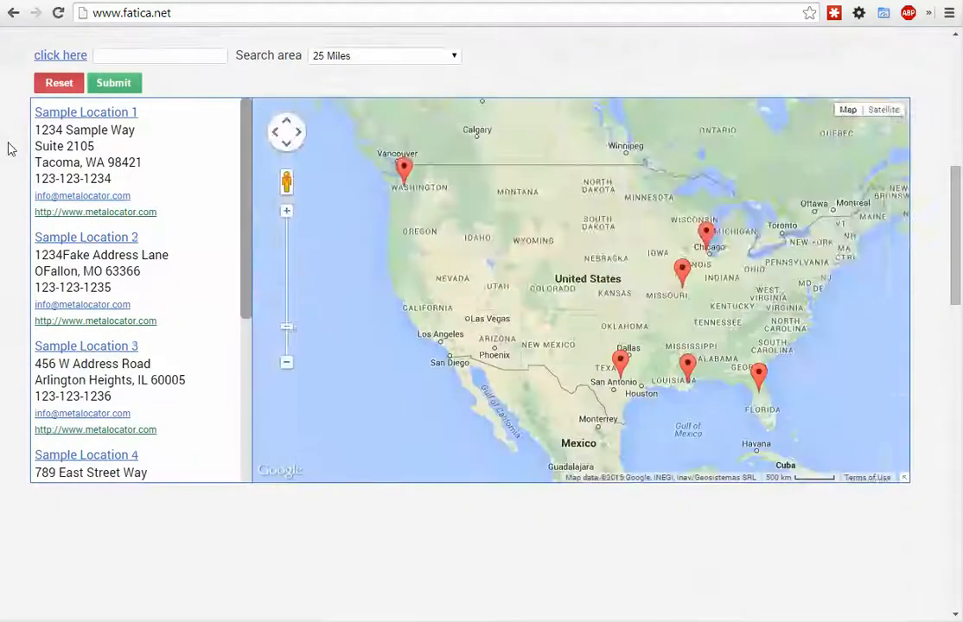
scroll(585, 406, down, 8)
scroll(485, 502, up, 6)
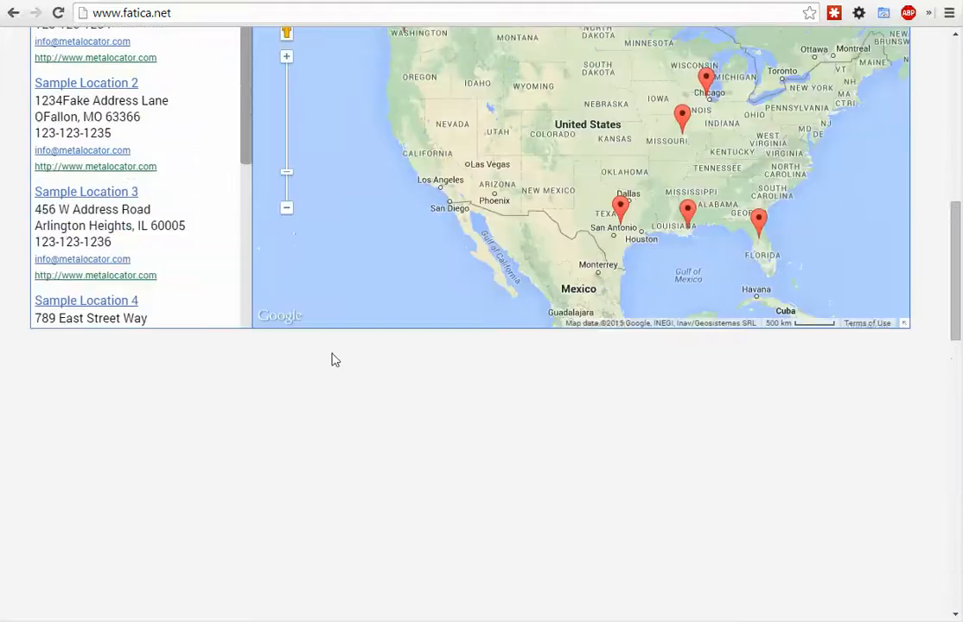
scroll(335, 359, up, 2)
scroll(24, 458, up, 8)
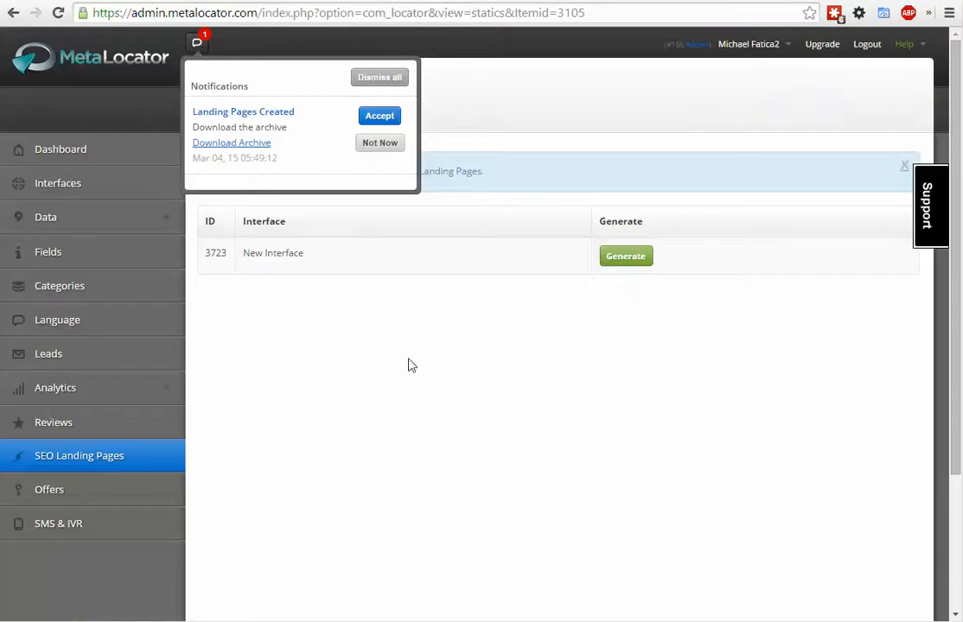
- Return to MetaLocator, look at the Interfaces list, and generate the landing pages for New Interface again from SEO Landing Pages
click(409, 359)
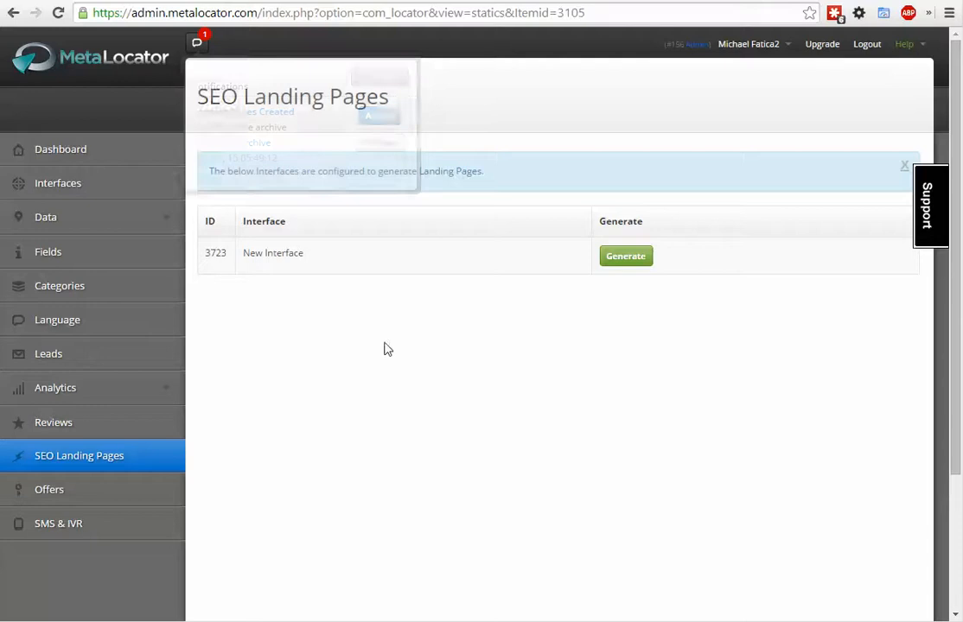
click(82, 184)
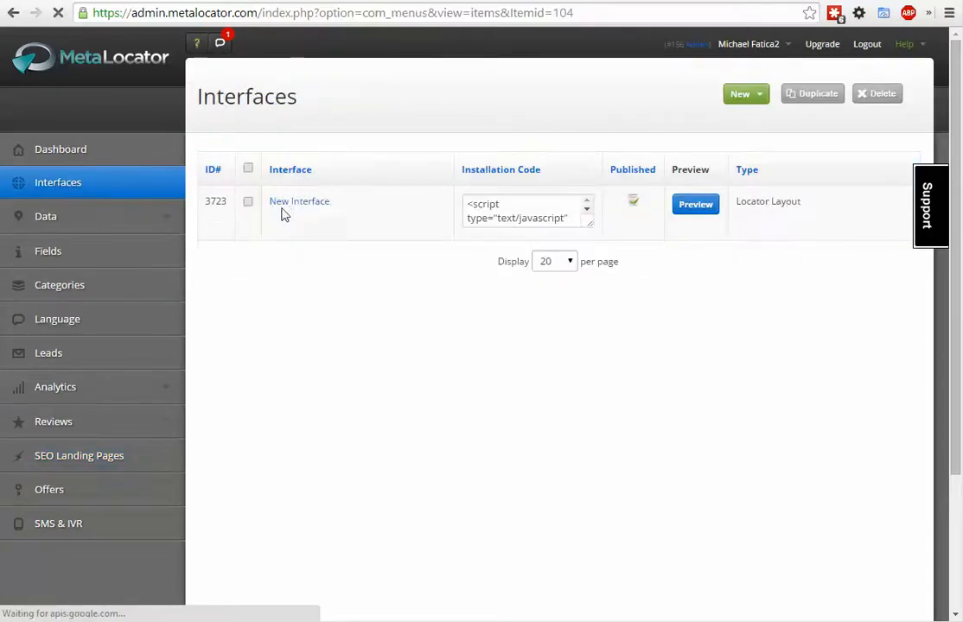
click(128, 460)
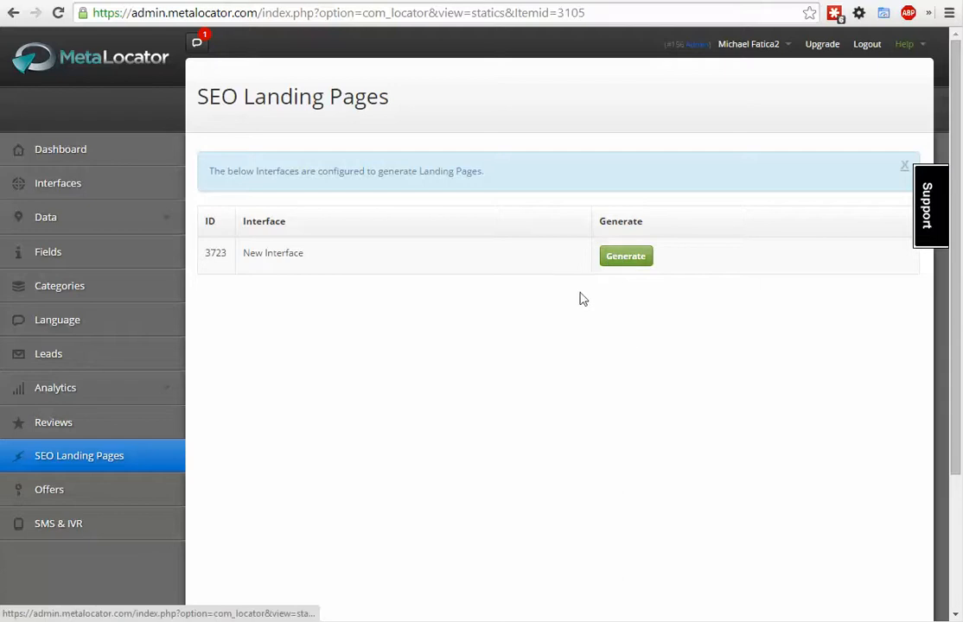
click(617, 259)
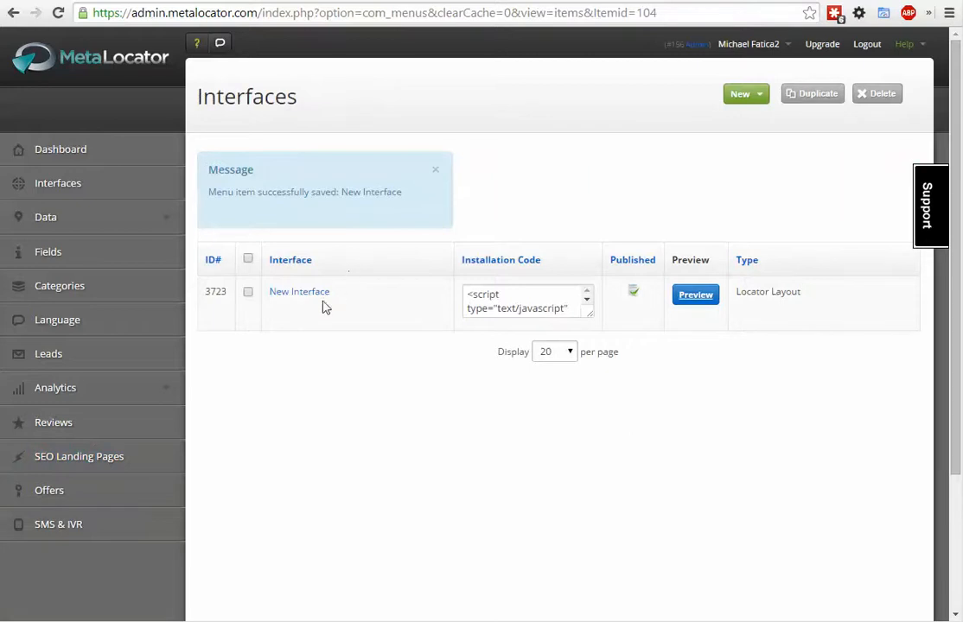
- Open New Interface for editing and set Automatically Update SEO Landing Pages to Yes in its SEO Landing Pages settings
click(319, 297)
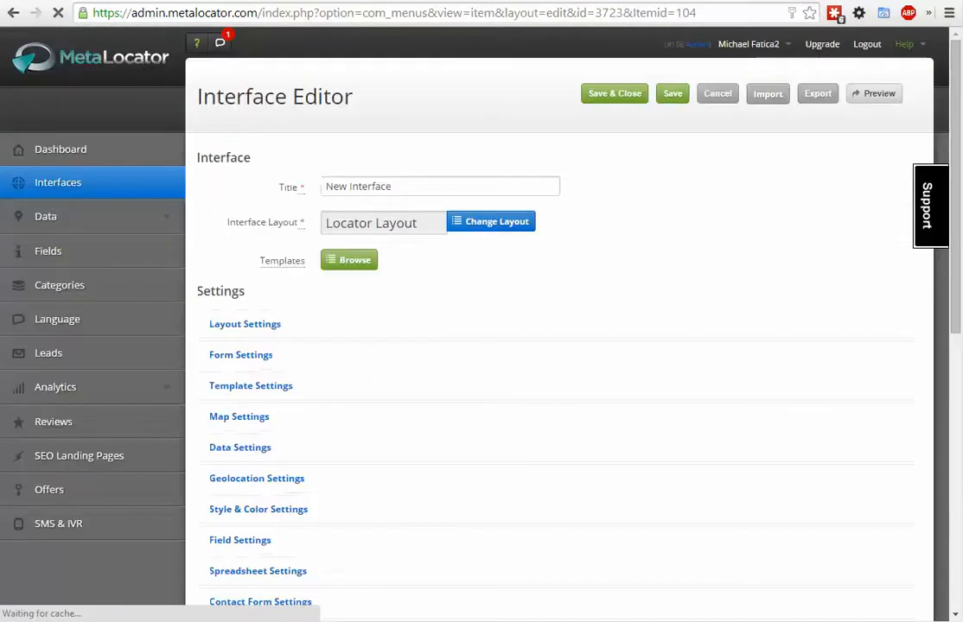
scroll(350, 156, down, 3)
scroll(259, 371, down, 1)
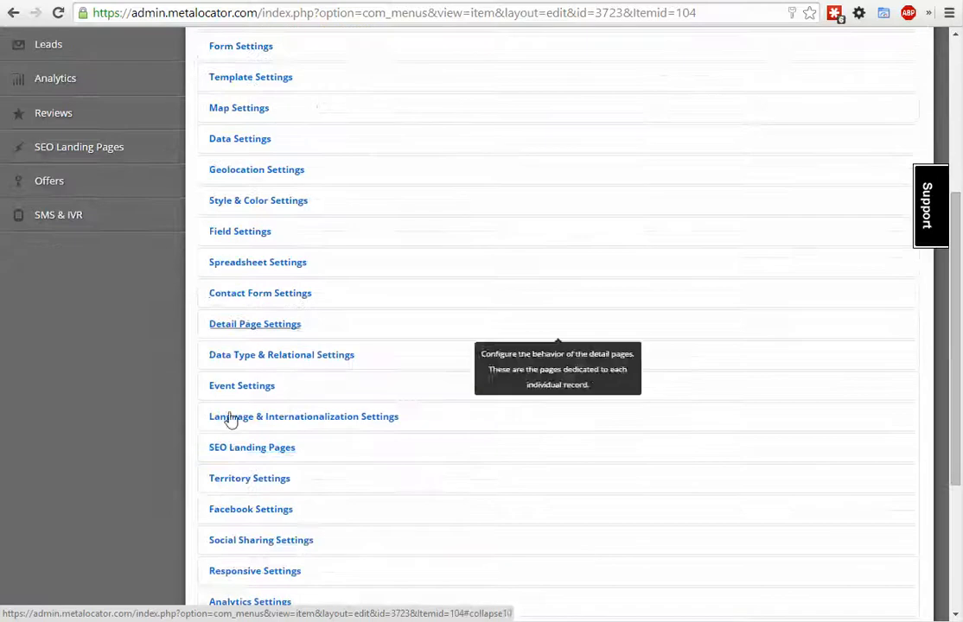
click(236, 452)
scroll(182, 424, down, 2)
mouse_move(231, 394)
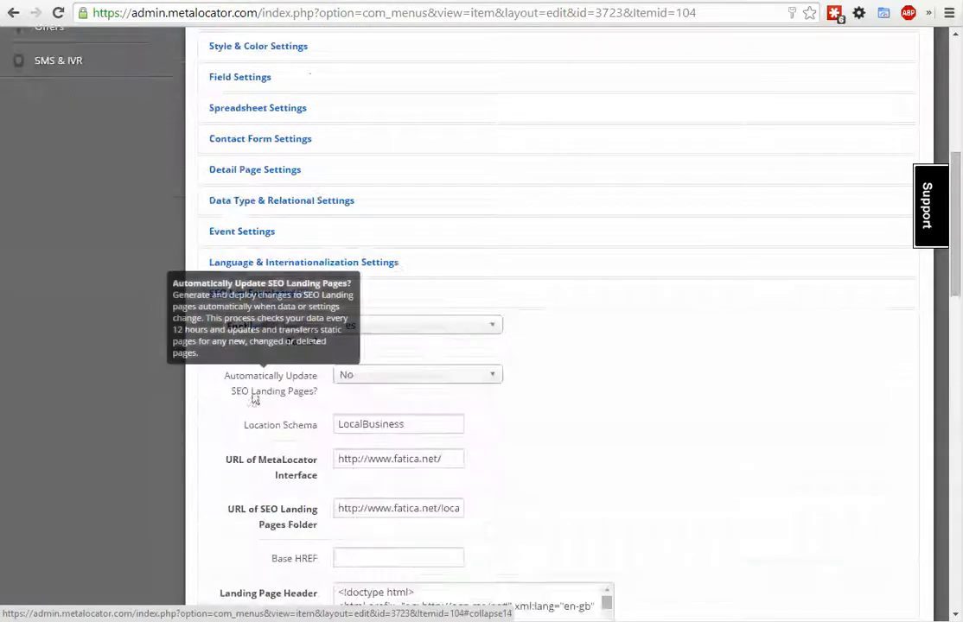
click(393, 377)
click(380, 393)
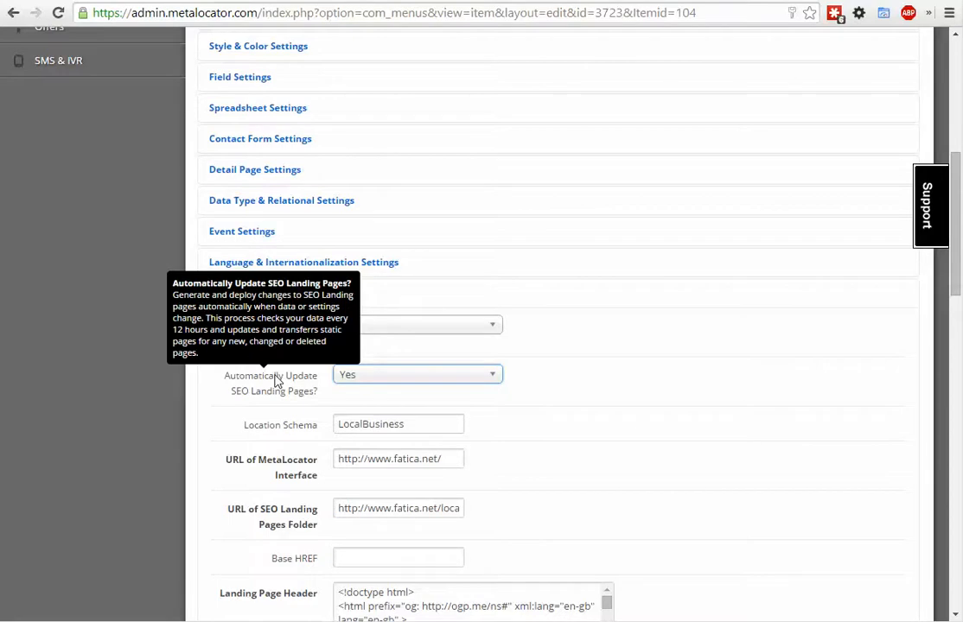
- Review the Interface Editor's settings sections and the SEO Landing Pages options, including the URLs and the Landing Page Header
scroll(133, 354, up, 5)
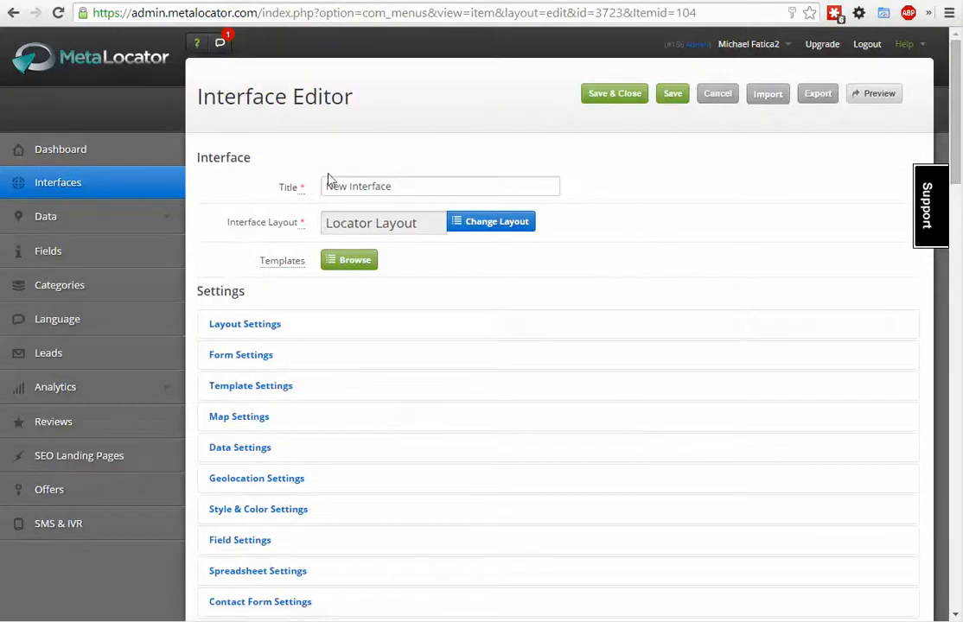
scroll(466, 304, down, 2)
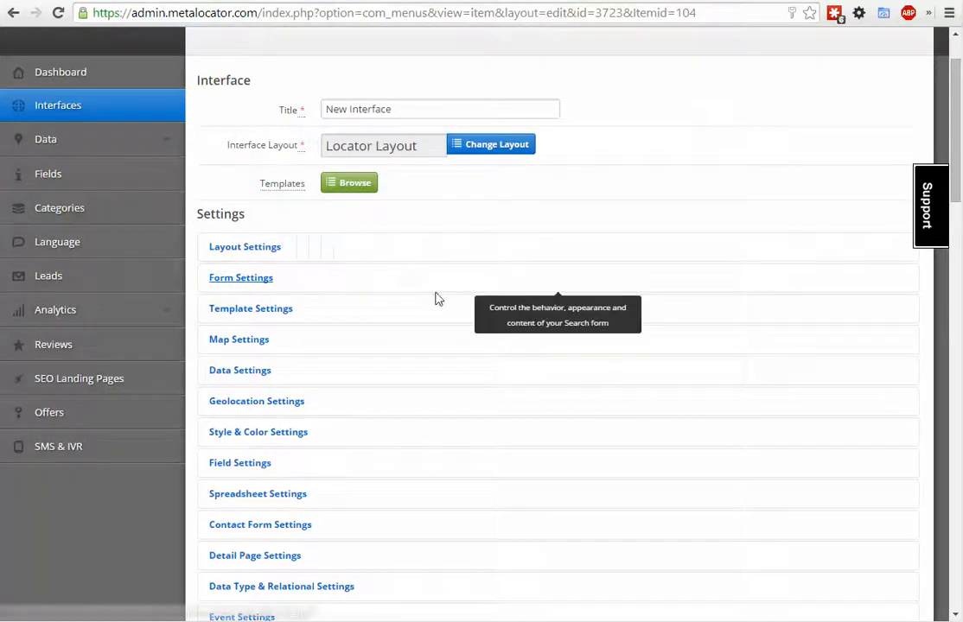
scroll(303, 376, down, 3)
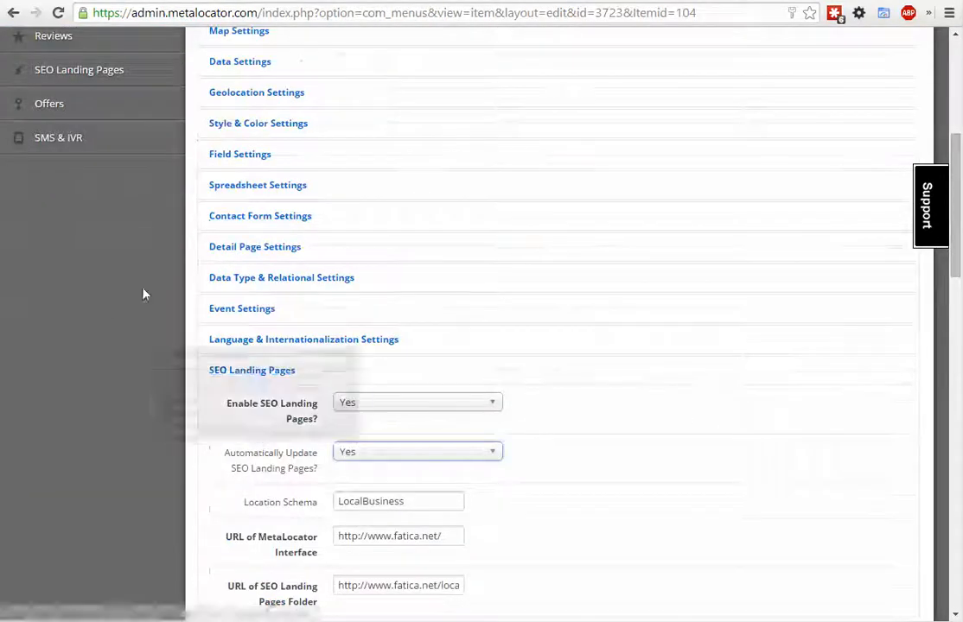
scroll(129, 259, up, 5)
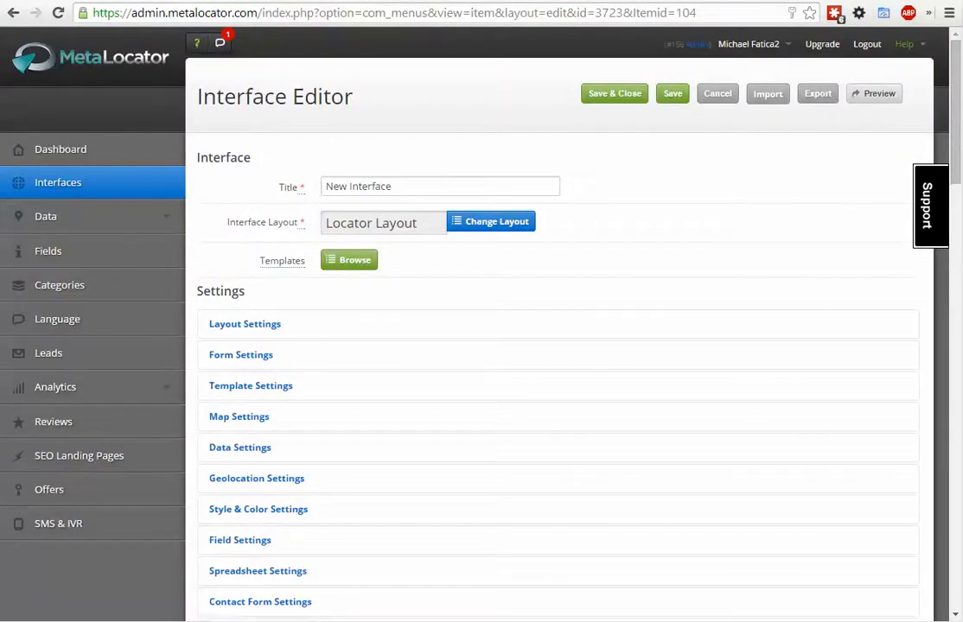
scroll(383, 366, down, 5)
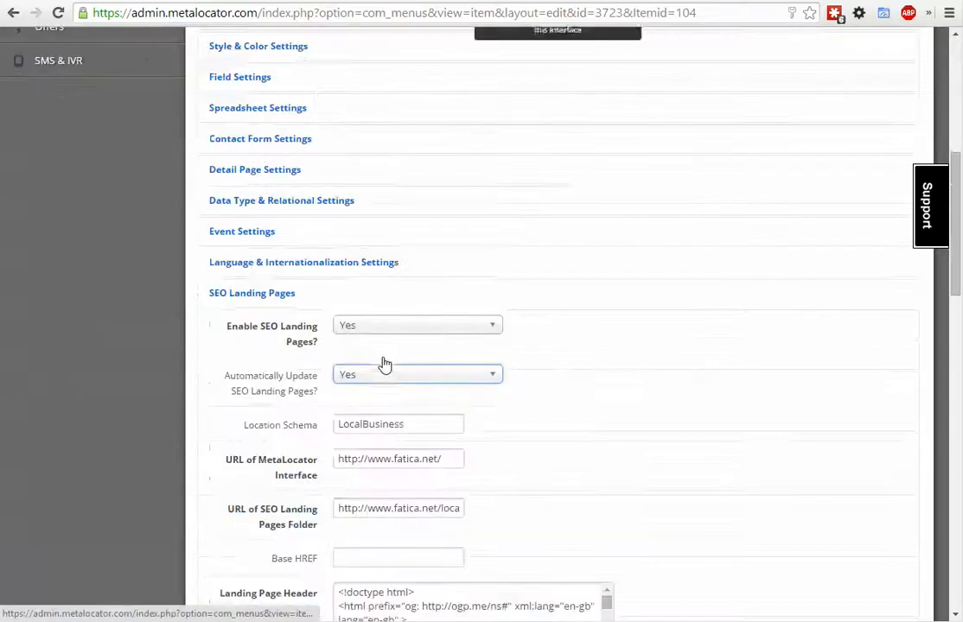
scroll(328, 415, down, 4)
scroll(215, 440, up, 9)
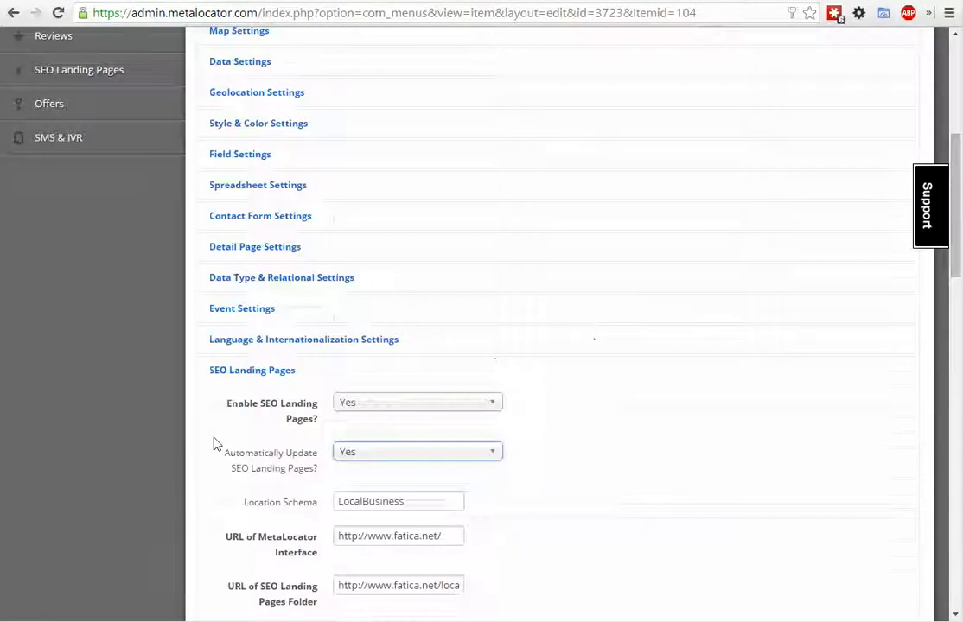
scroll(211, 432, down, 8)
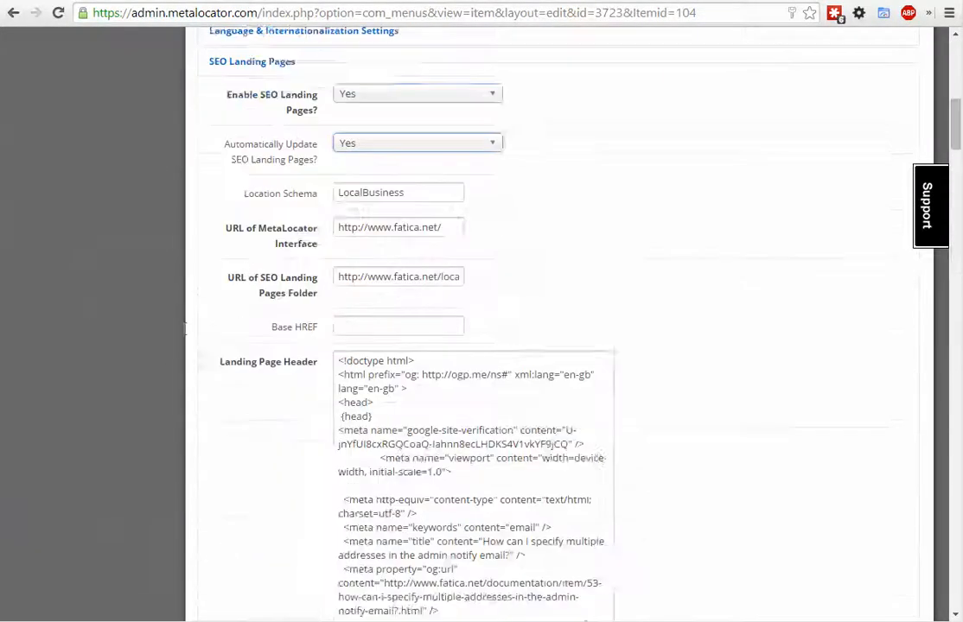
scroll(215, 452, up, 9)
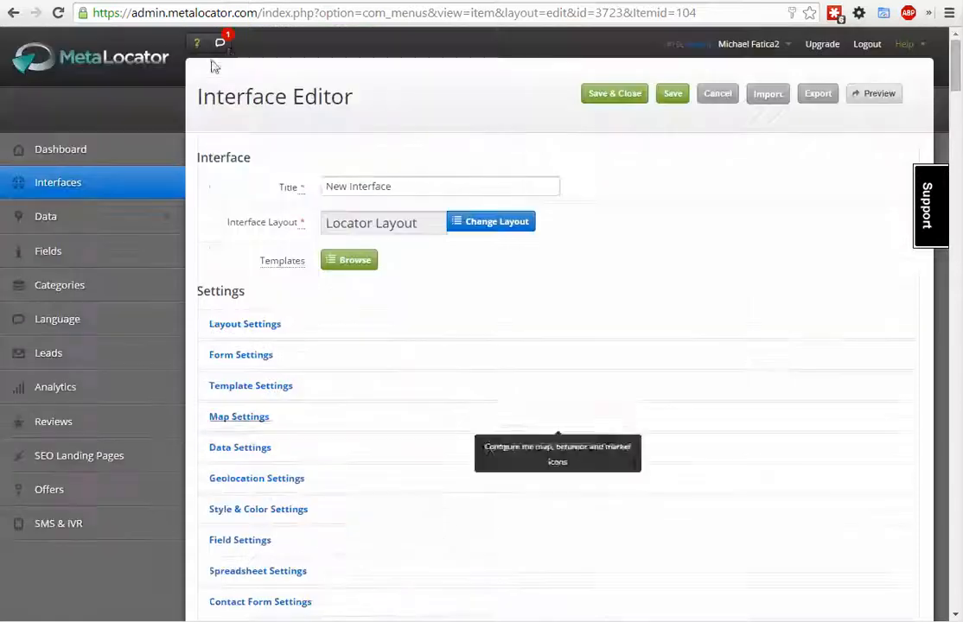